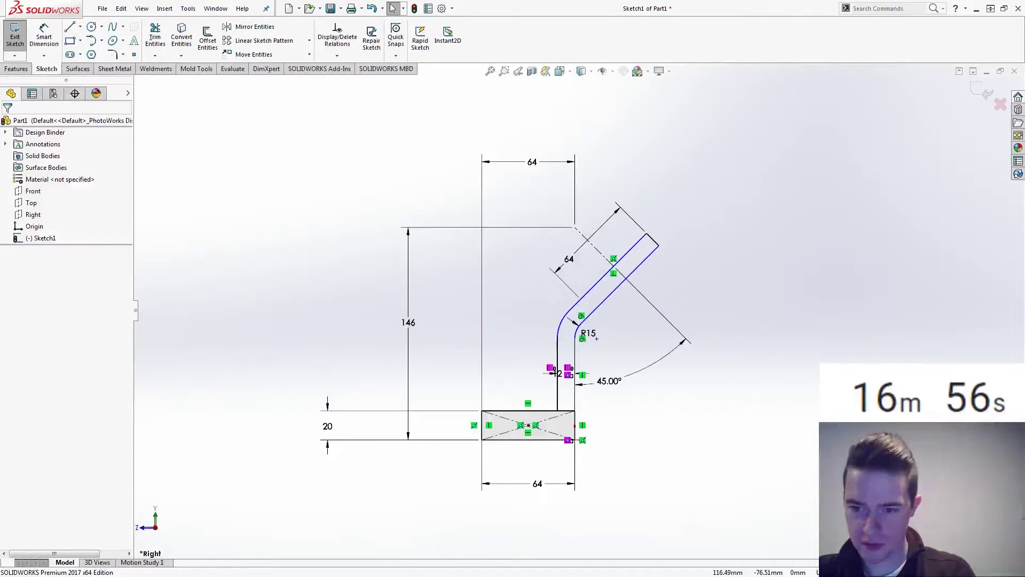
# Bring the Model-Mania-2001-Phase-1 reference drawing in Acrobat Reader to the front
pyautogui.hotkey('alt', 'Tab')
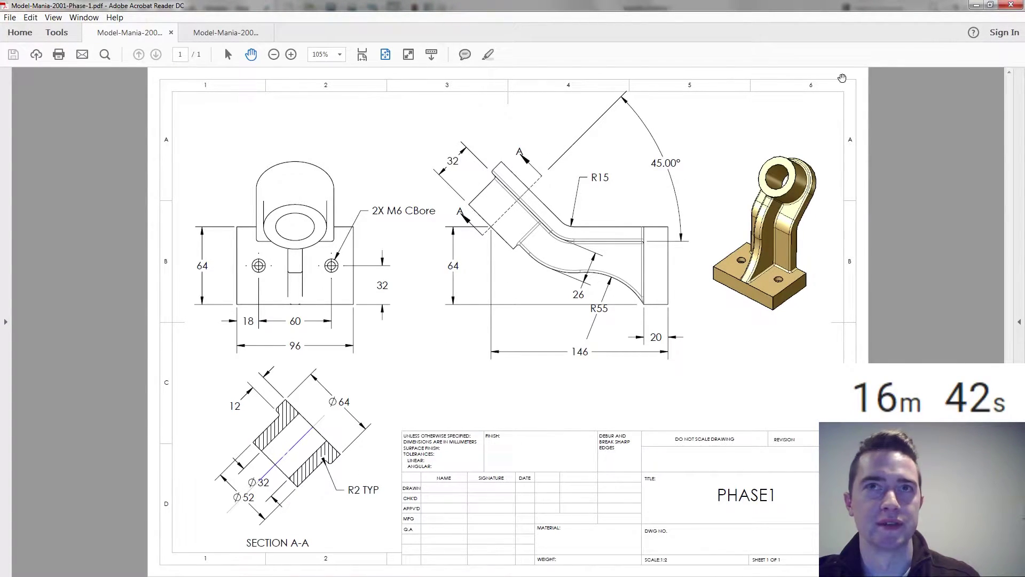
# Dimension the angled construction line to 32 mm, check it against the drawing, and exit Sketch1
pyautogui.click(974, 7)
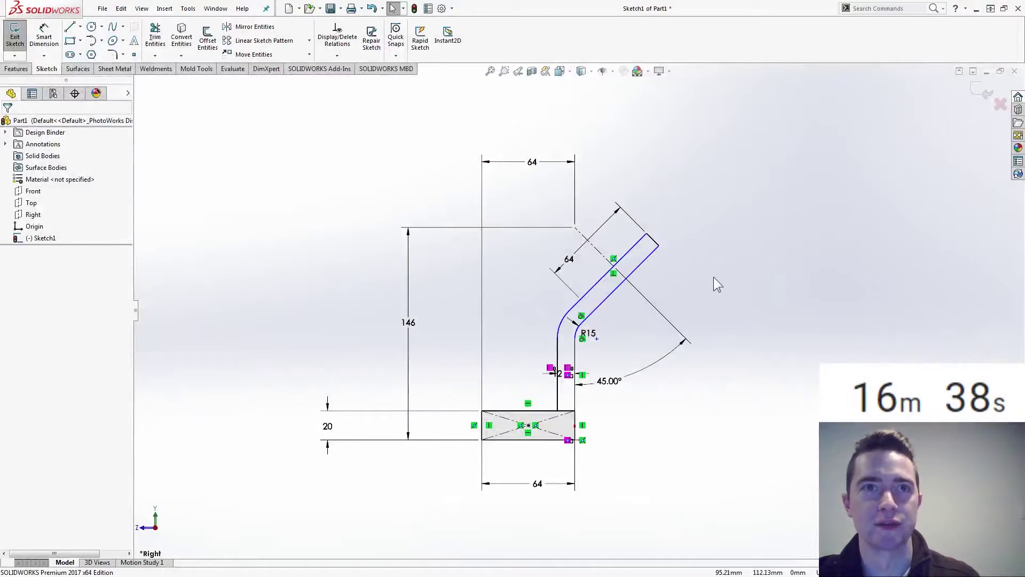
pyautogui.moveTo(714, 288); pyautogui.dragTo(705, 238, button='right')
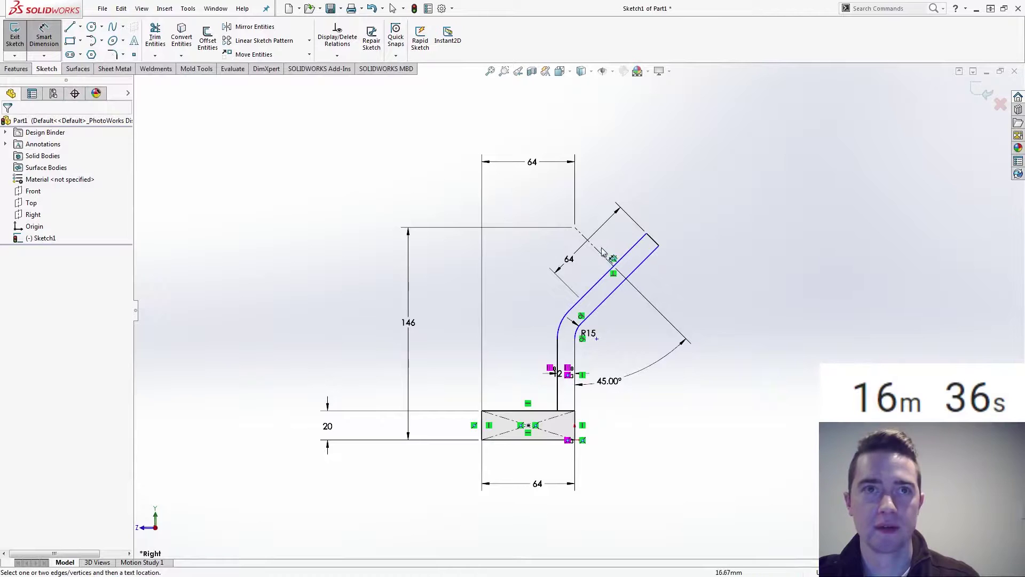
pyautogui.click(597, 249)
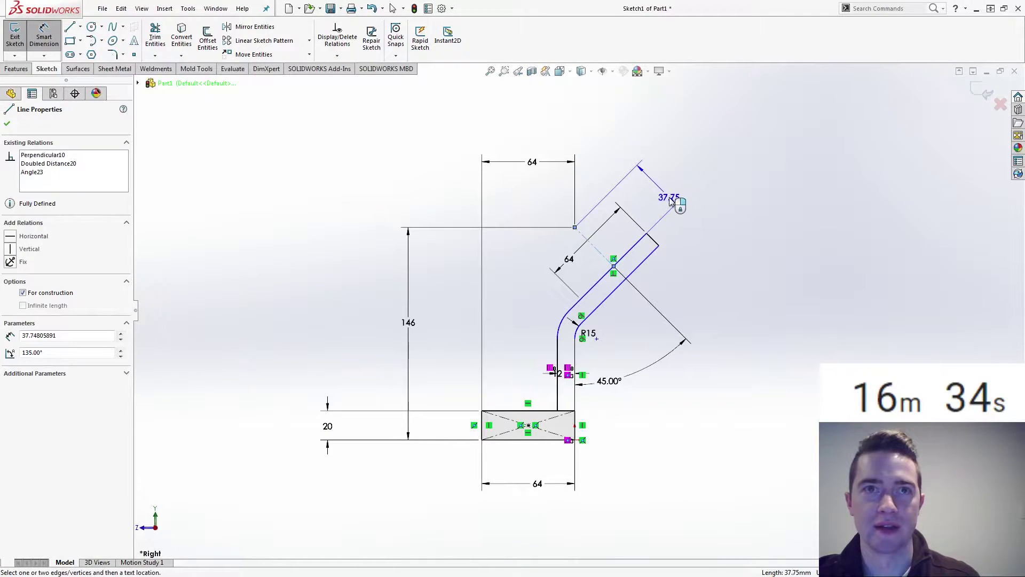
pyautogui.click(694, 201)
pyautogui.write('32')
pyautogui.press('Return')
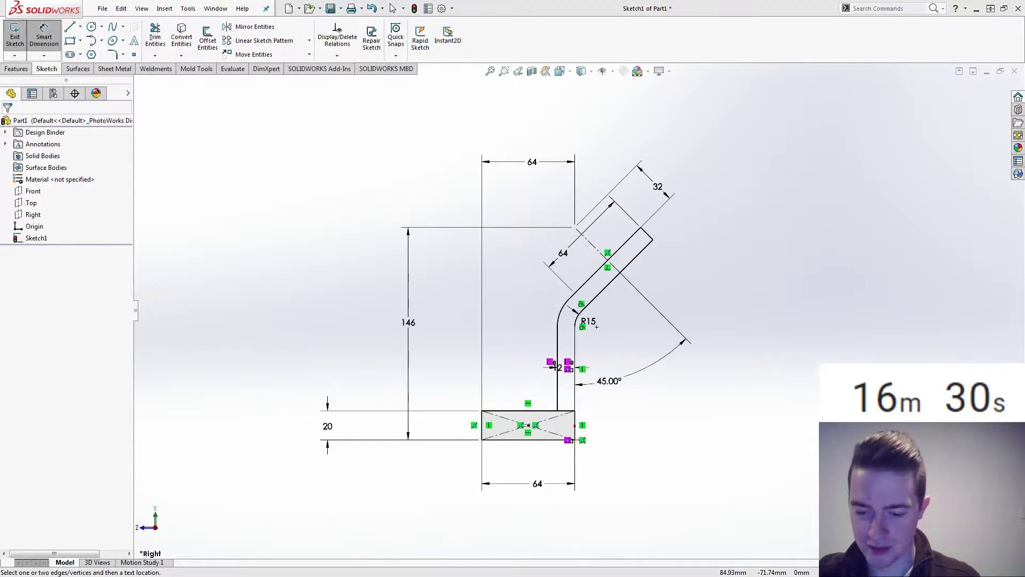
pyautogui.hotkey('alt', 'Tab')
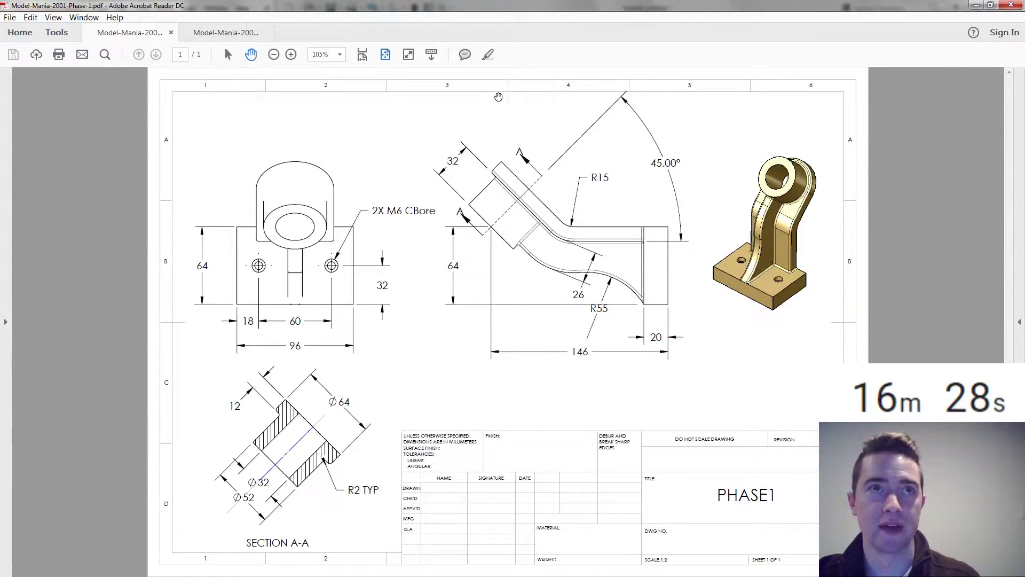
pyautogui.hotkey('alt', 'Tab')
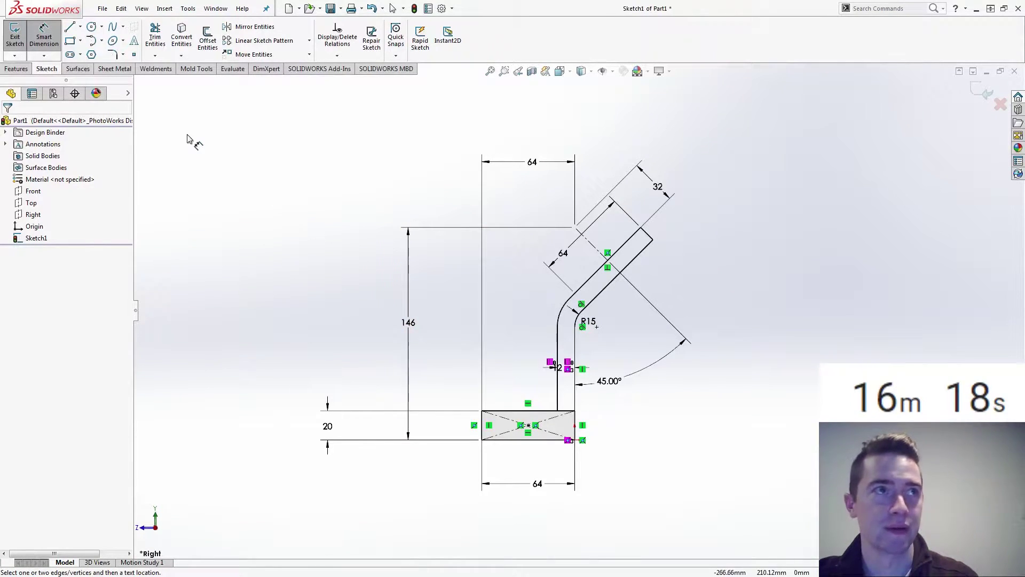
pyautogui.press('Escape')
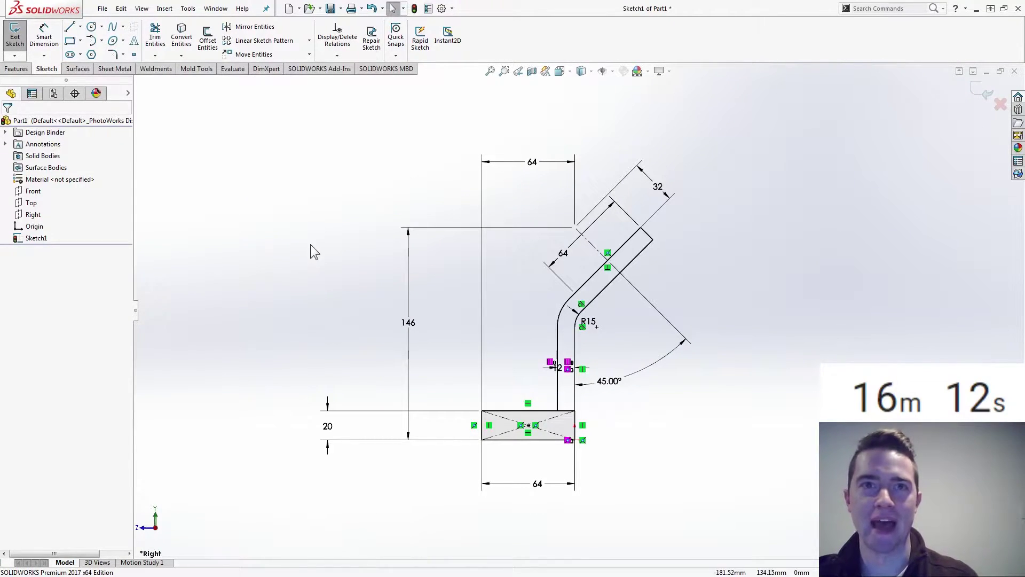
pyautogui.click(986, 95)
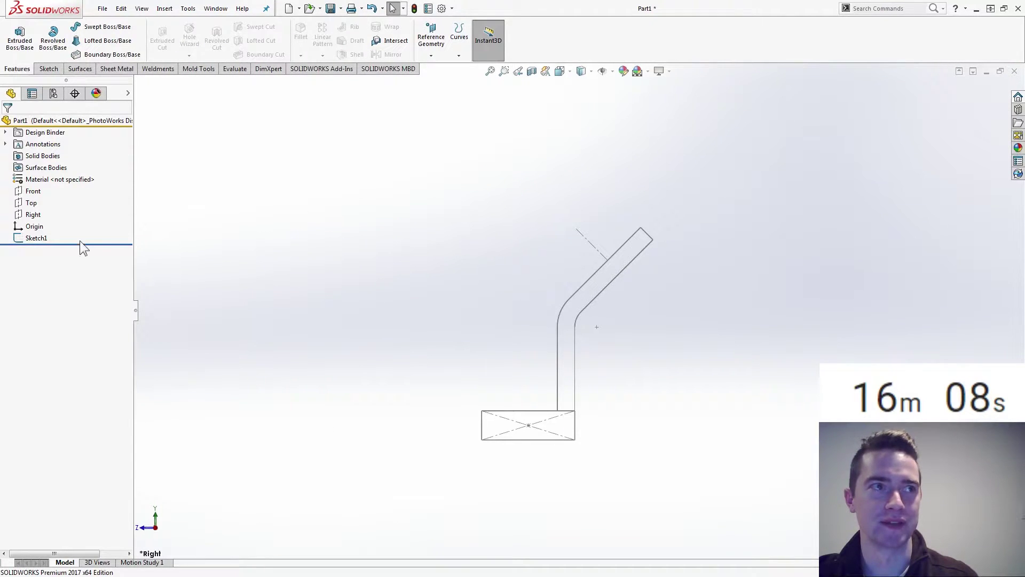
# Extrude the base rectangle Mid Plane to 96 mm as Boss-Extrude1
pyautogui.click(20, 37)
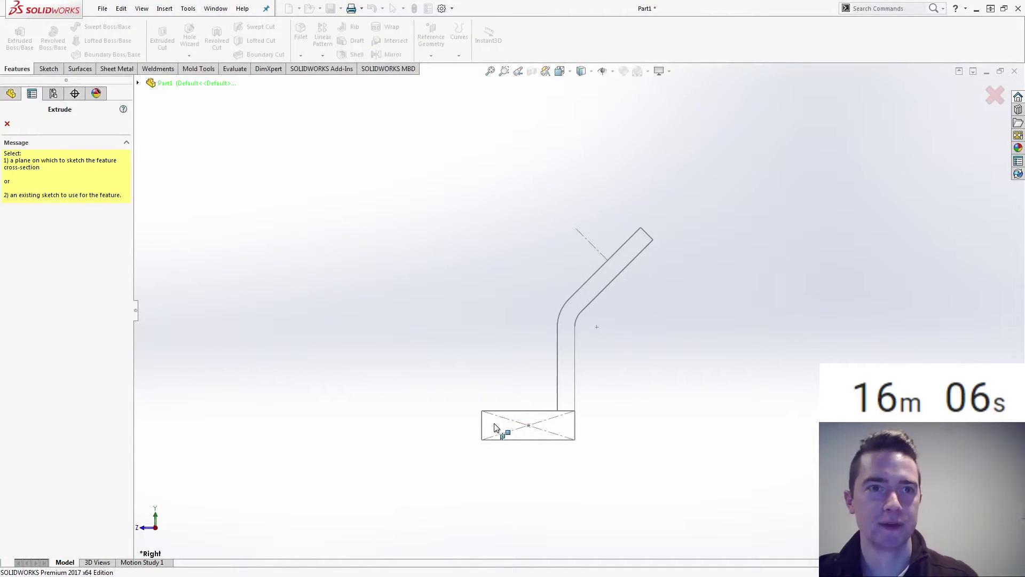
pyautogui.click(480, 413)
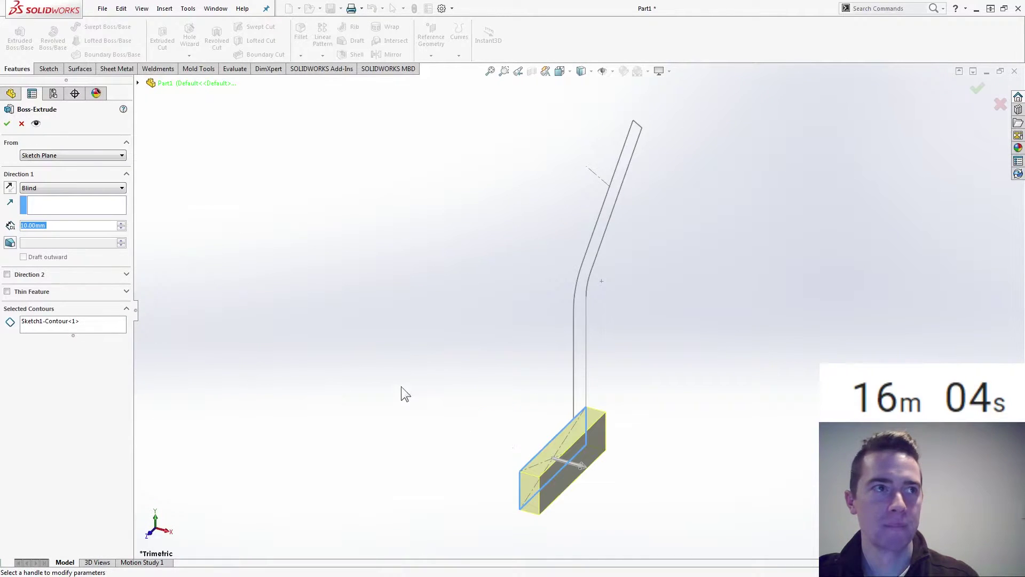
pyautogui.click(66, 188)
pyautogui.click(72, 229)
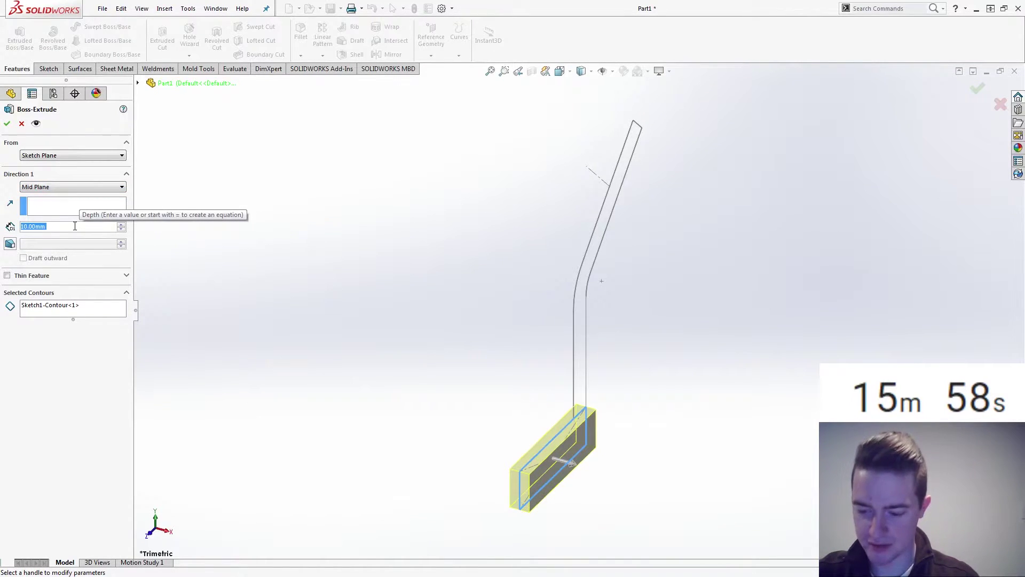
pyautogui.write('96')
pyautogui.press('Return')
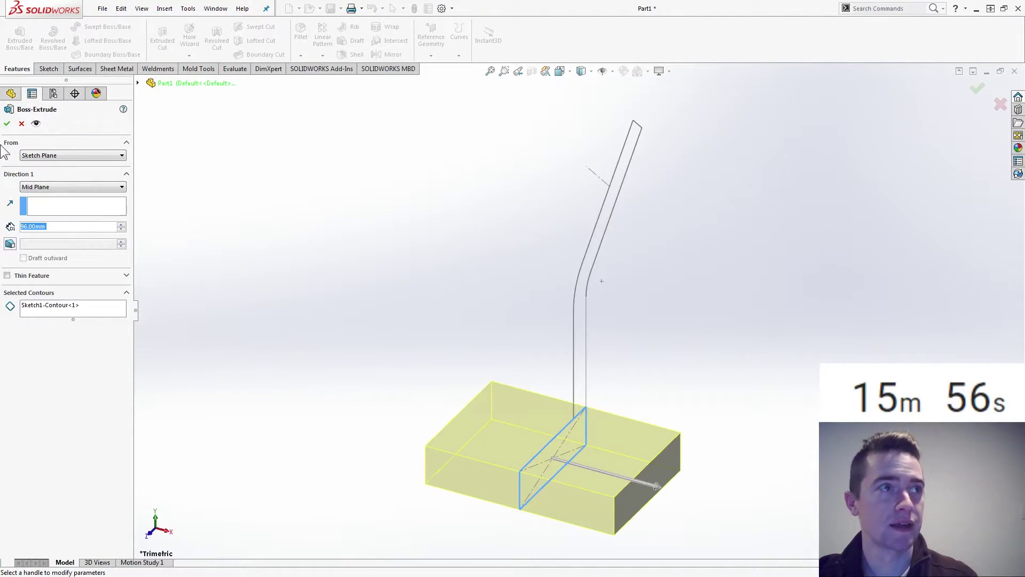
pyautogui.click(7, 123)
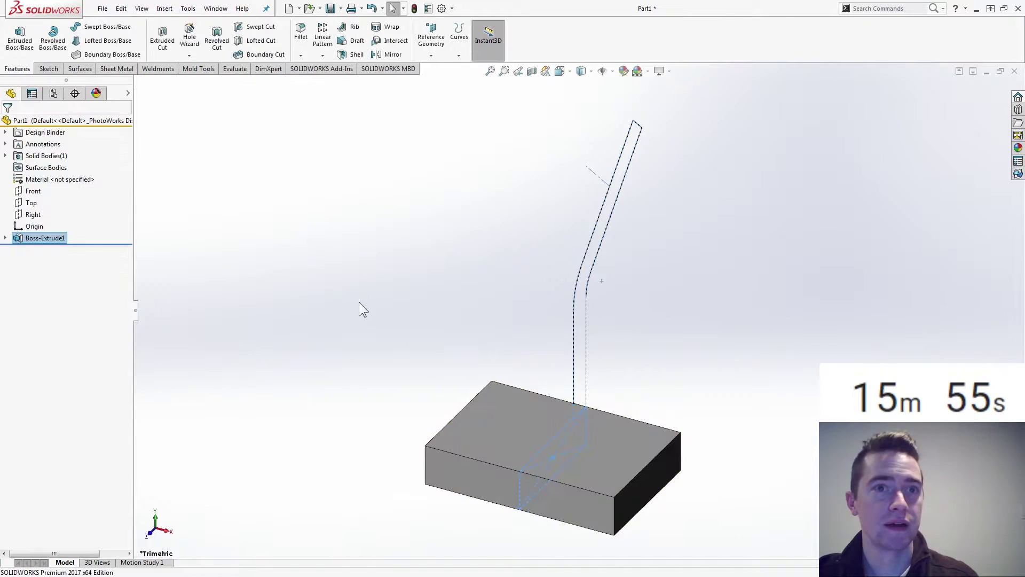
# Reopen the profile sketch and exit it again to rebuild the part
pyautogui.click(75, 242)
pyautogui.click(51, 208)
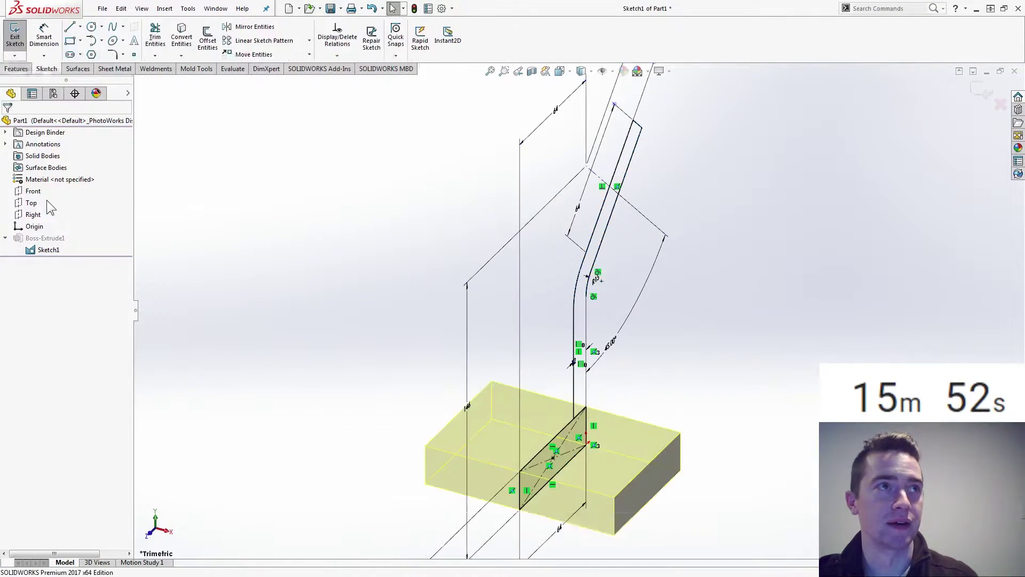
pyautogui.click(981, 94)
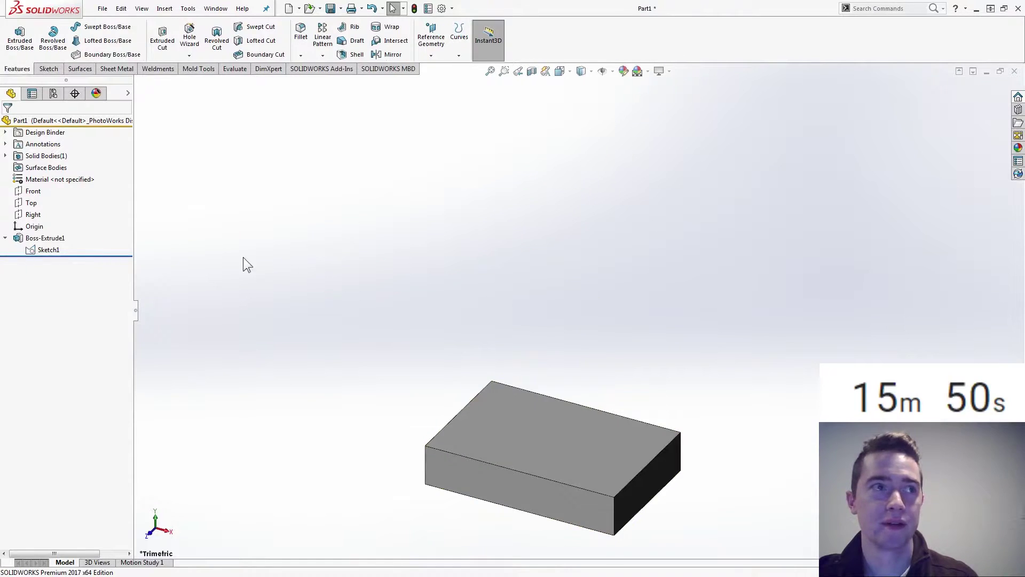
# Show Sketch1 and extrude the bent arm region Mid Plane to 64 mm
pyautogui.click(45, 250)
pyautogui.click(48, 216)
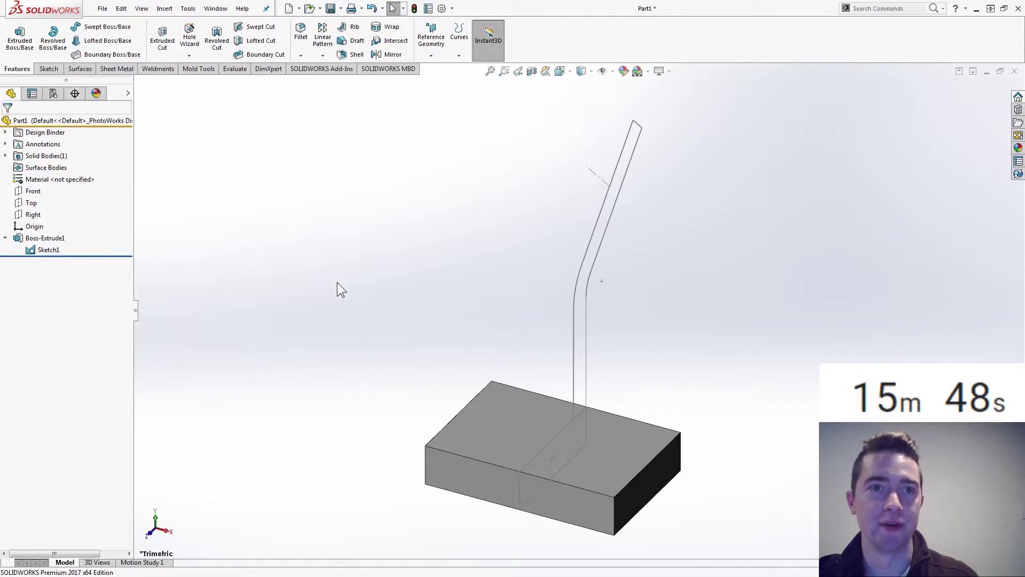
pyautogui.click(19, 37)
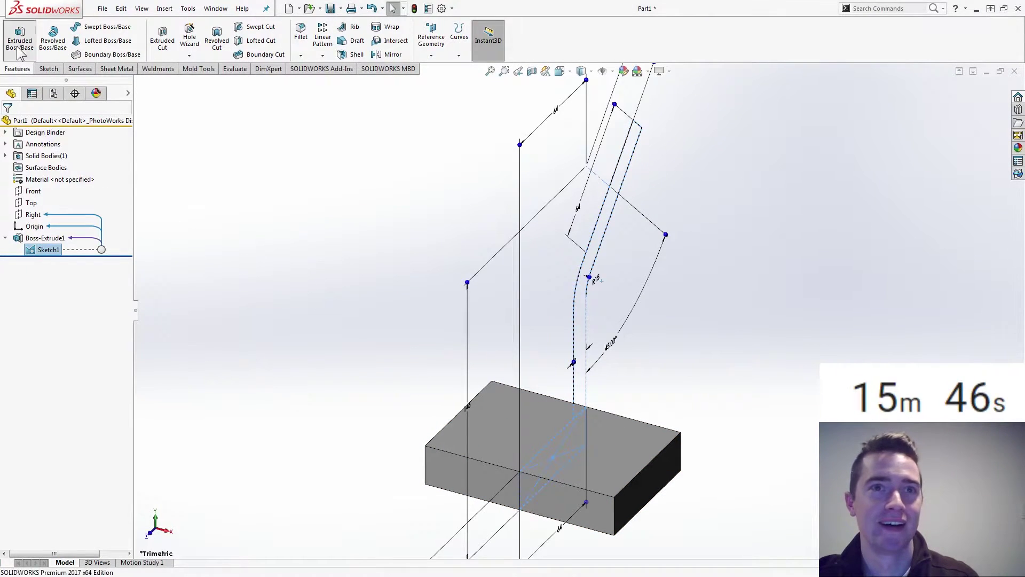
pyautogui.click(580, 323)
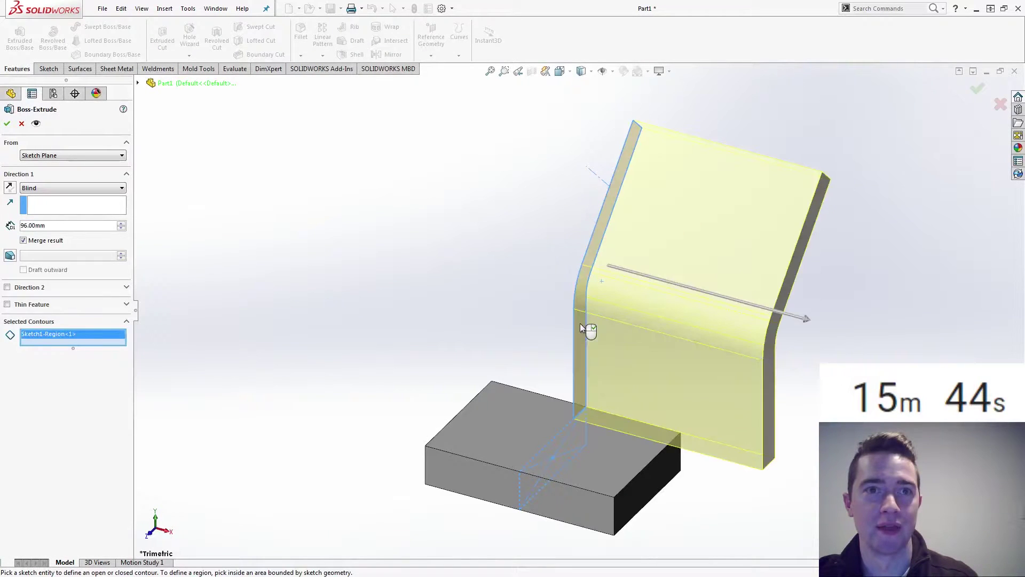
pyautogui.click(57, 188)
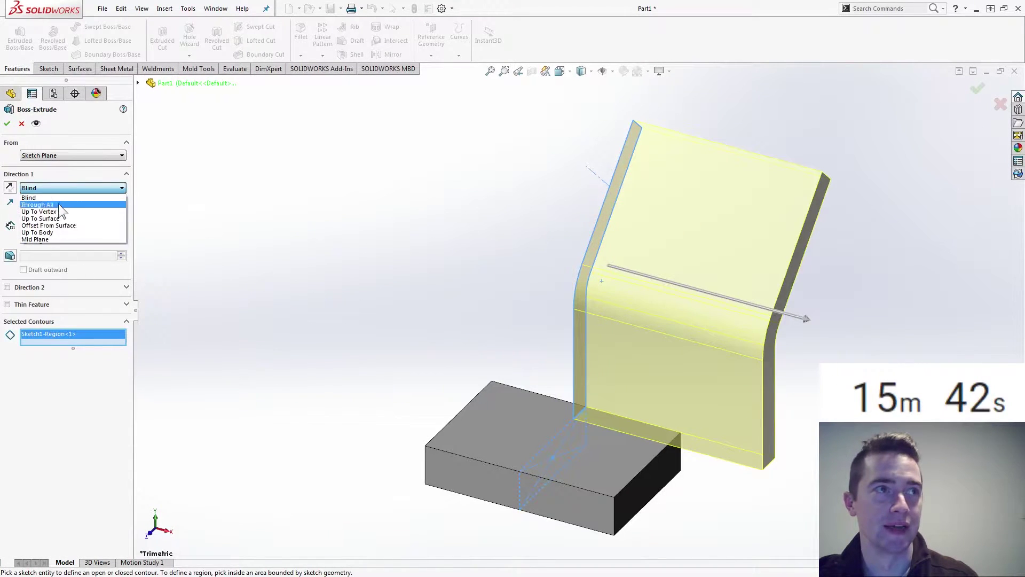
pyautogui.click(68, 237)
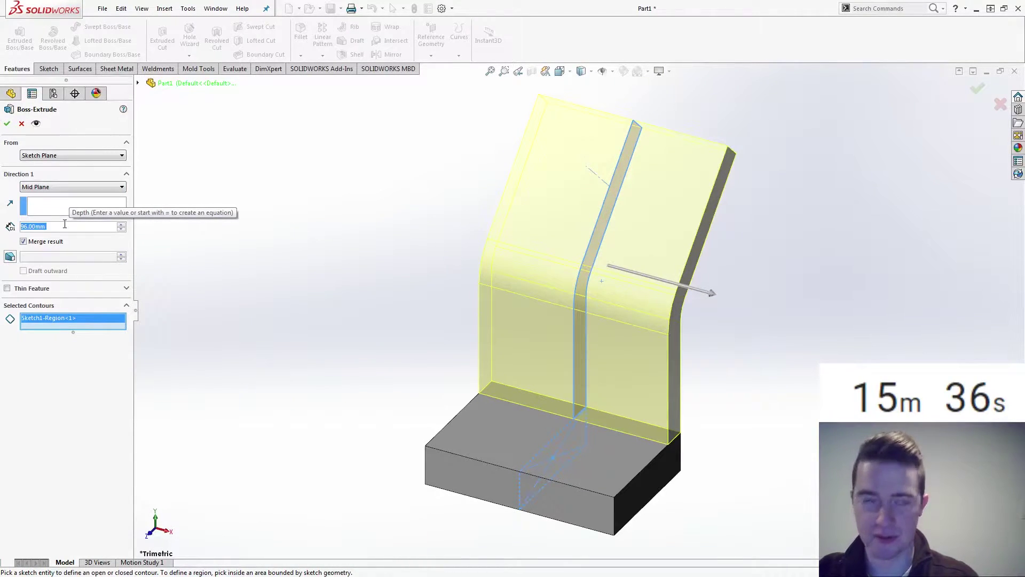
pyautogui.write('64')
pyautogui.press('Return')
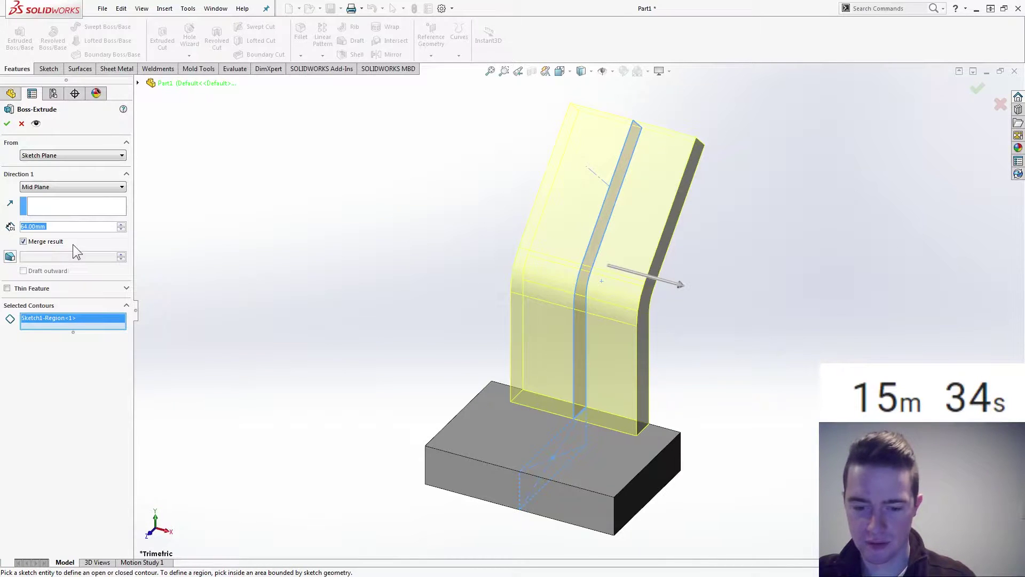
pyautogui.click(7, 123)
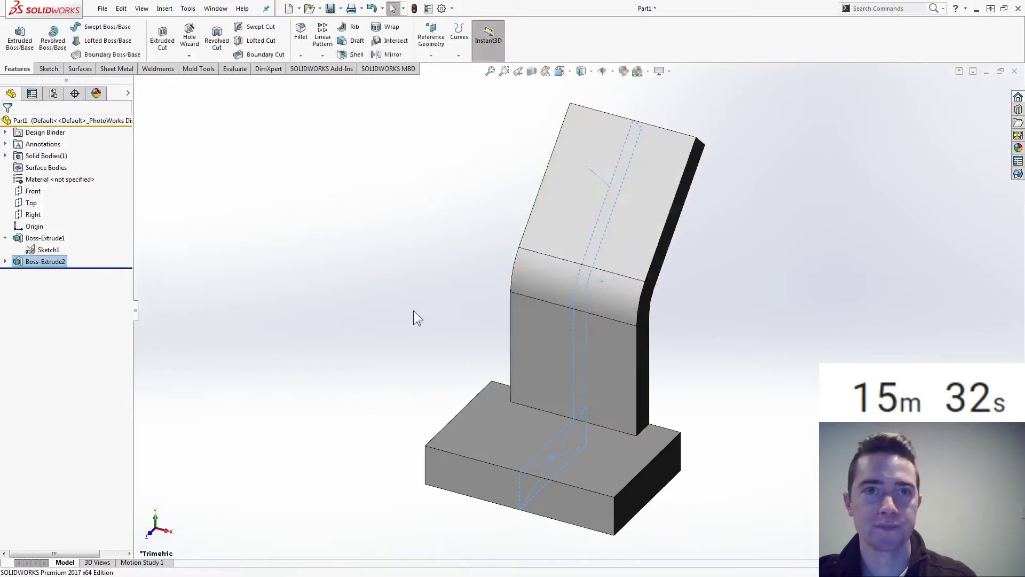
pyautogui.moveTo(720, 373); pyautogui.dragTo(680, 345, button='middle')
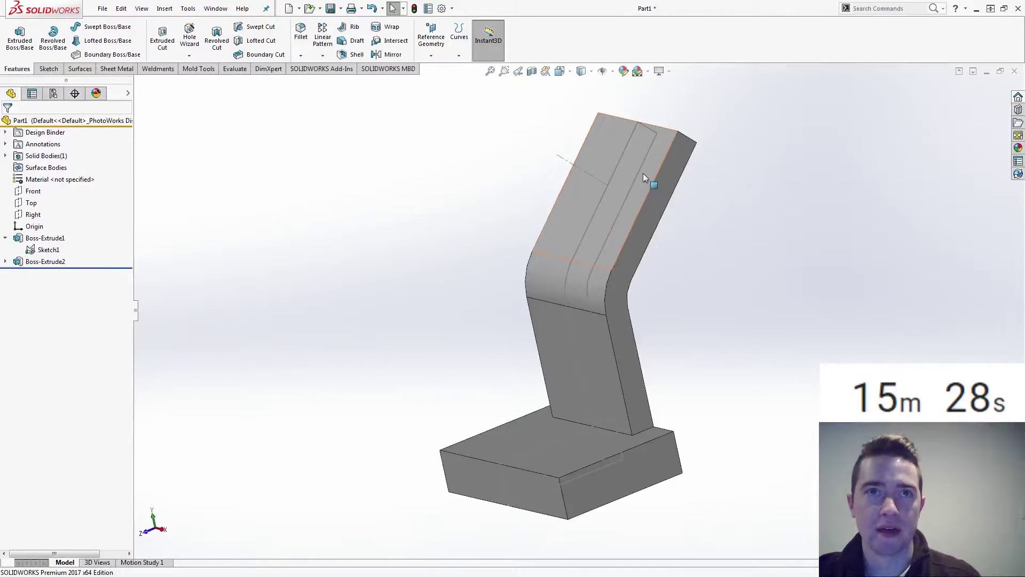
# Add a full-round fillet across the arm's two side faces and its top end face
pyautogui.press('f')
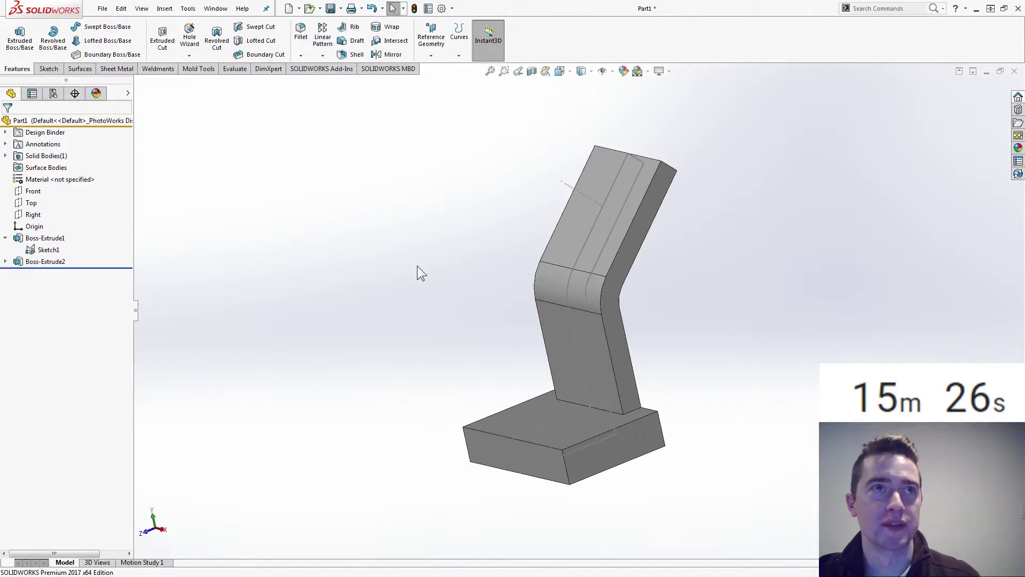
pyautogui.click(306, 35)
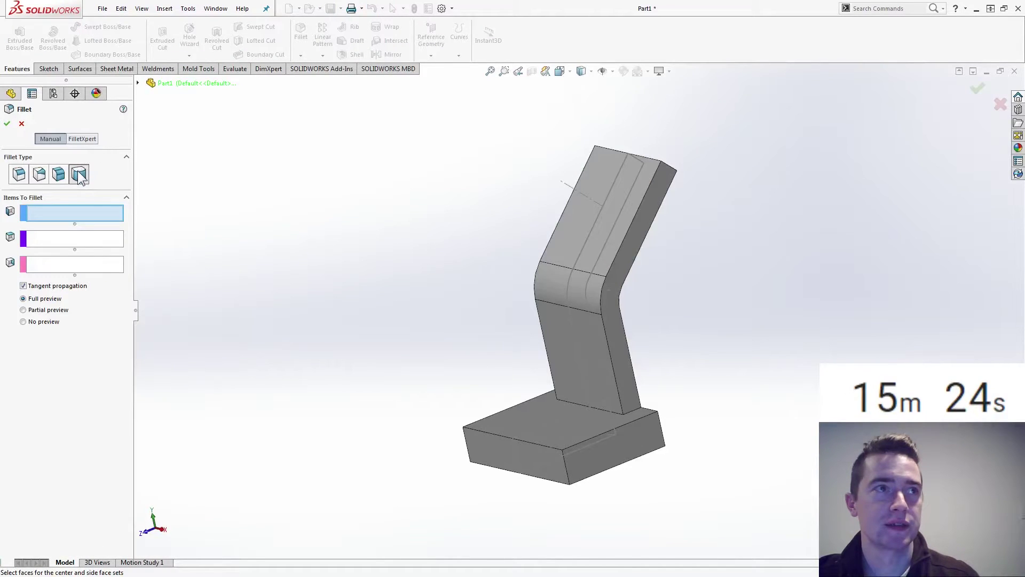
pyautogui.click(88, 213)
pyautogui.moveTo(139, 222); pyautogui.dragTo(531, 222, button='middle')
pyautogui.click(631, 227)
pyautogui.click(661, 212)
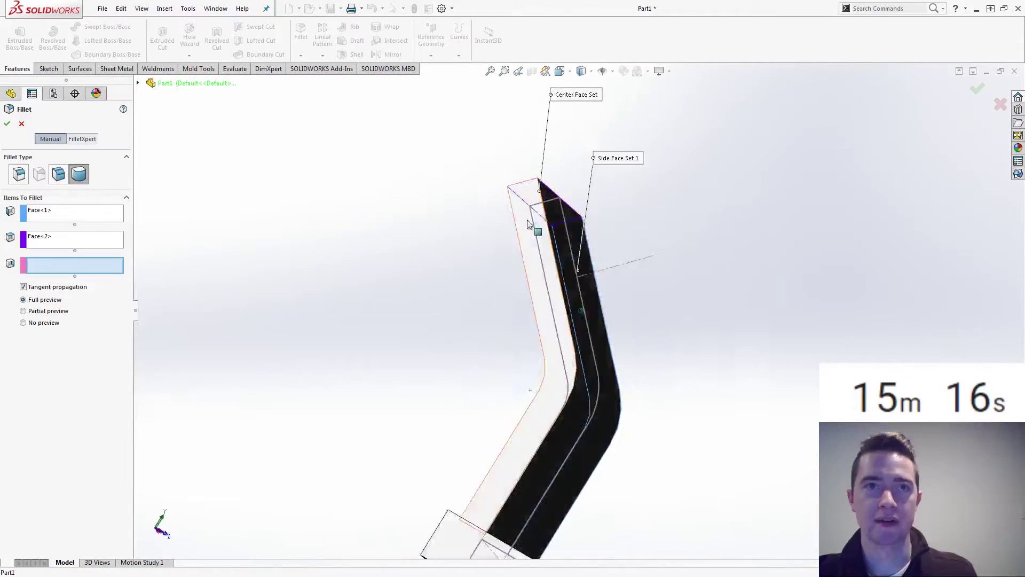
pyautogui.click(530, 220)
pyautogui.rightClick(486, 229)
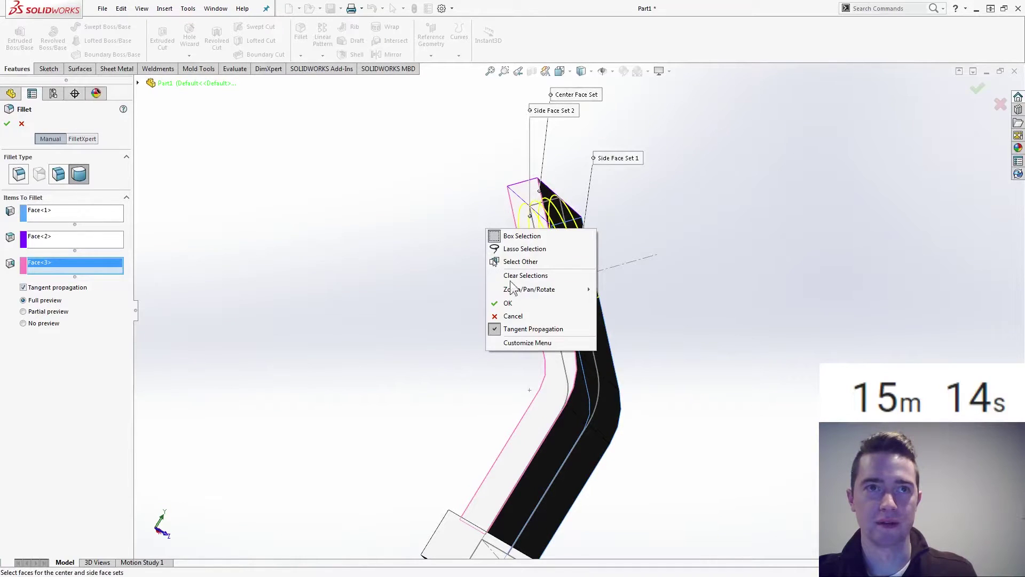
pyautogui.click(513, 304)
pyautogui.hotkey('ctrl', '7')
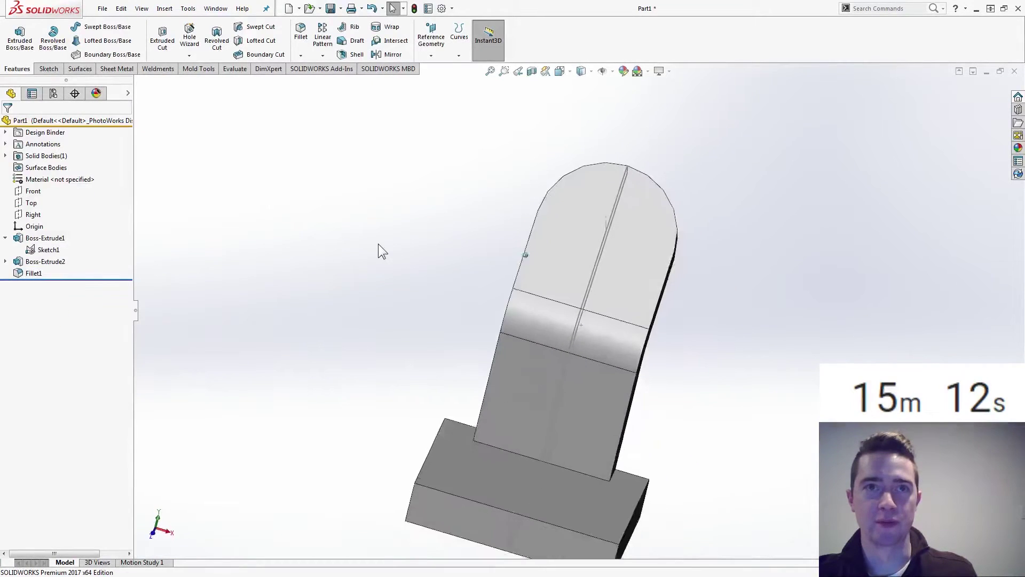
pyautogui.click(442, 8)
pyautogui.click(335, 90)
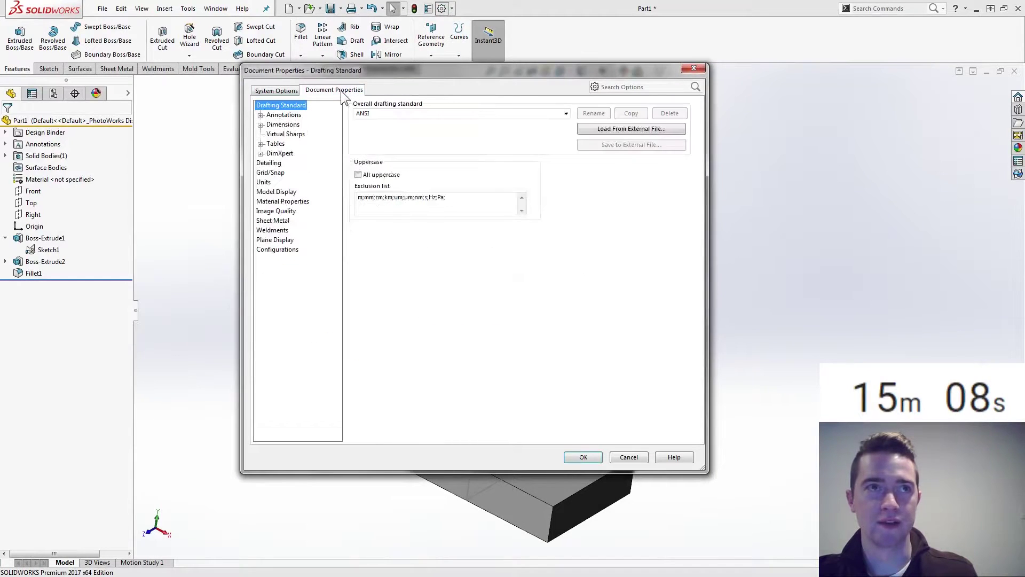
# Drag the Image Quality shaded slider toward High and apply it with OK
pyautogui.click(278, 193)
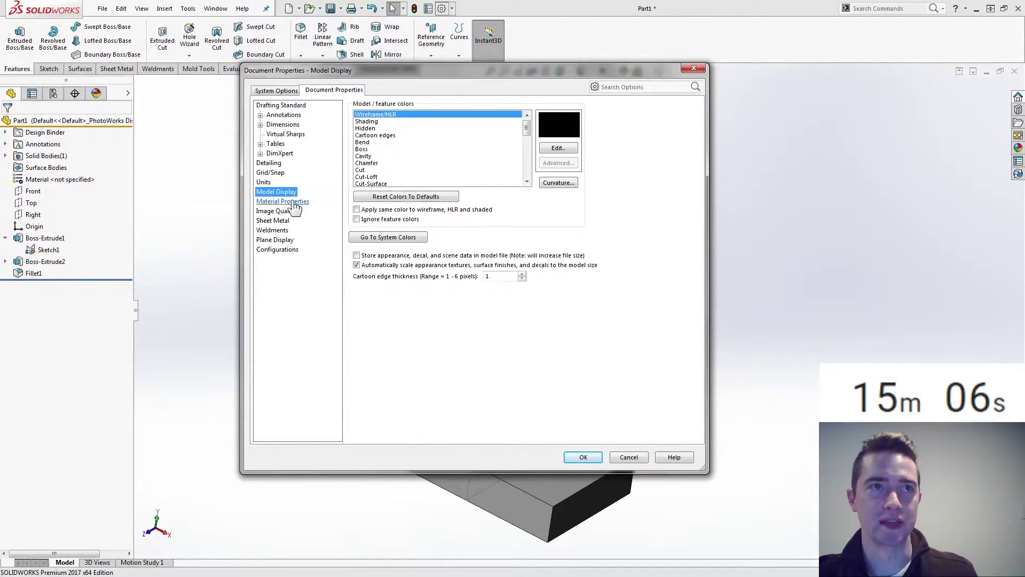
pyautogui.click(276, 211)
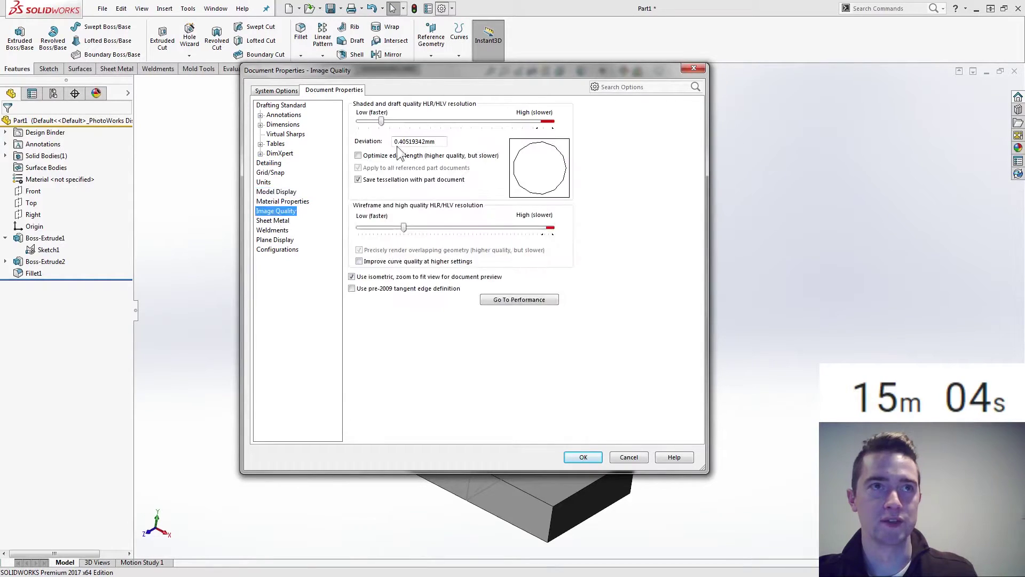
pyautogui.moveTo(381, 122); pyautogui.dragTo(504, 120)
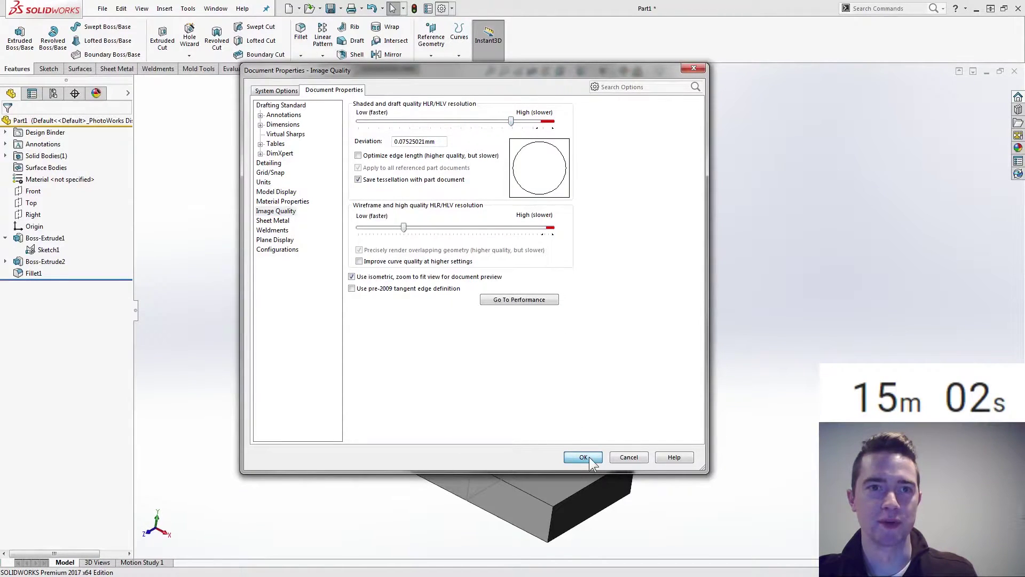
pyautogui.click(588, 456)
pyautogui.click(653, 226)
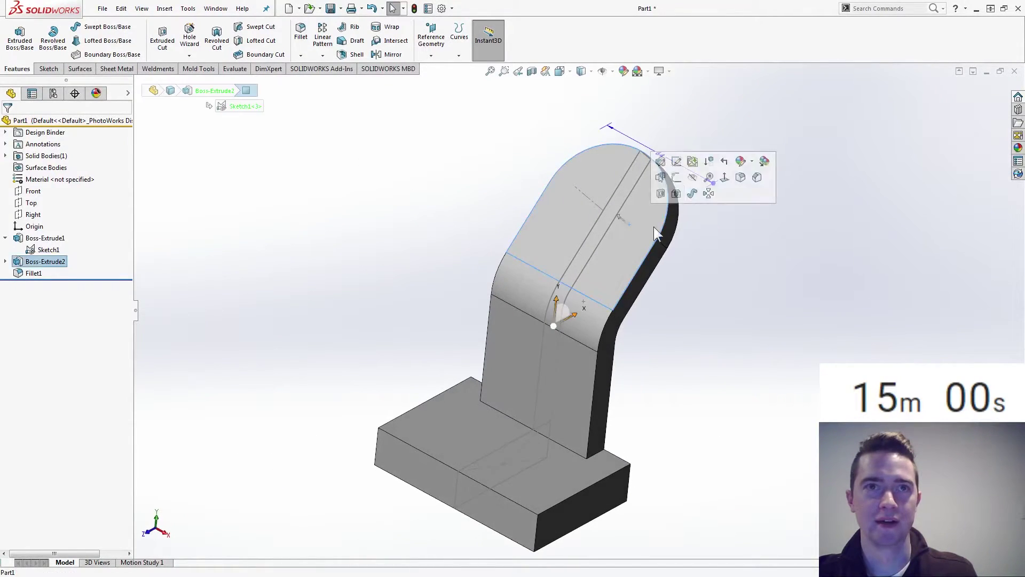
# Sketch a 52 mm diameter circle at the arc centre on the arm's top face
pyautogui.click(676, 177)
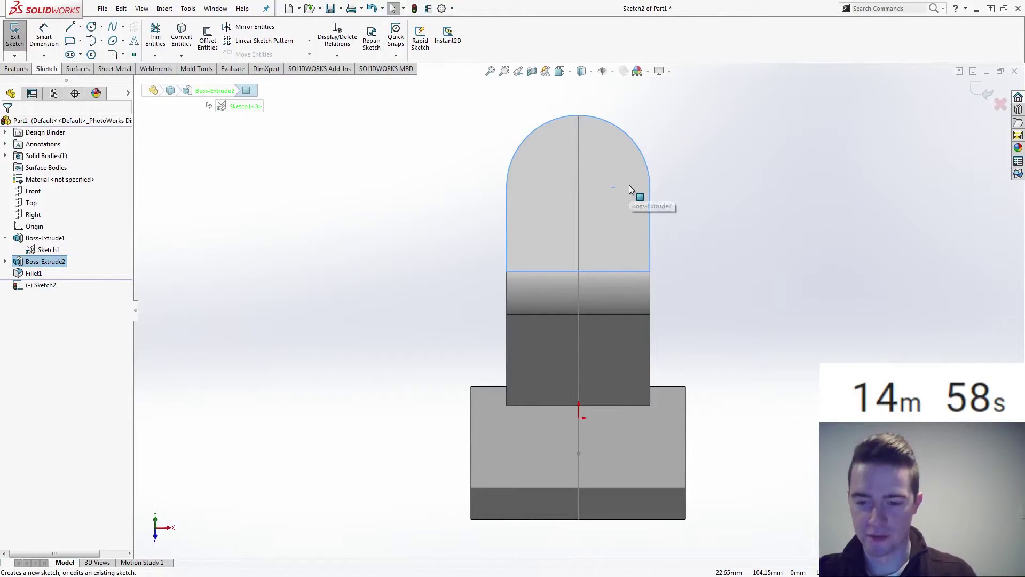
pyautogui.click(91, 26)
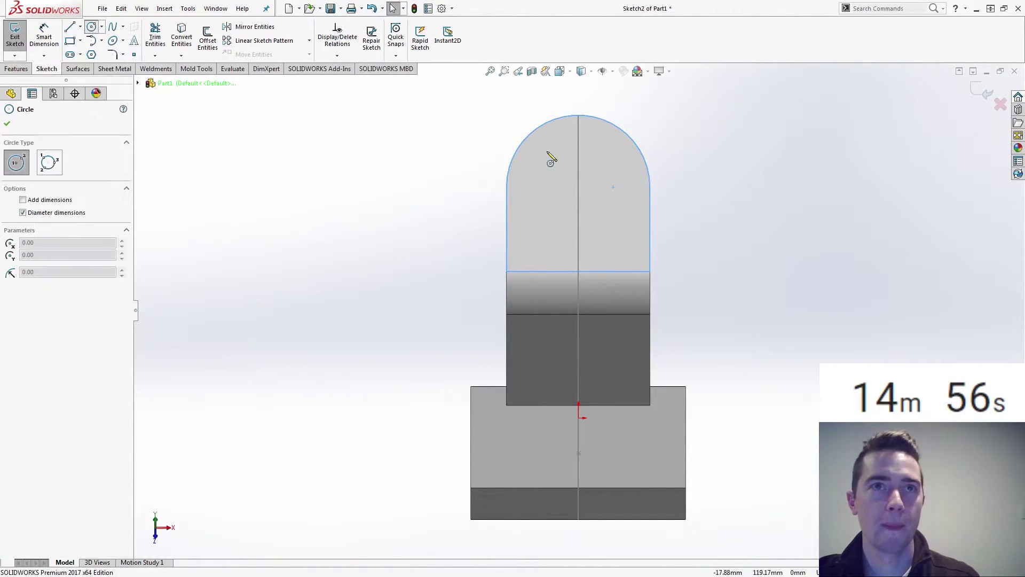
pyautogui.click(578, 187)
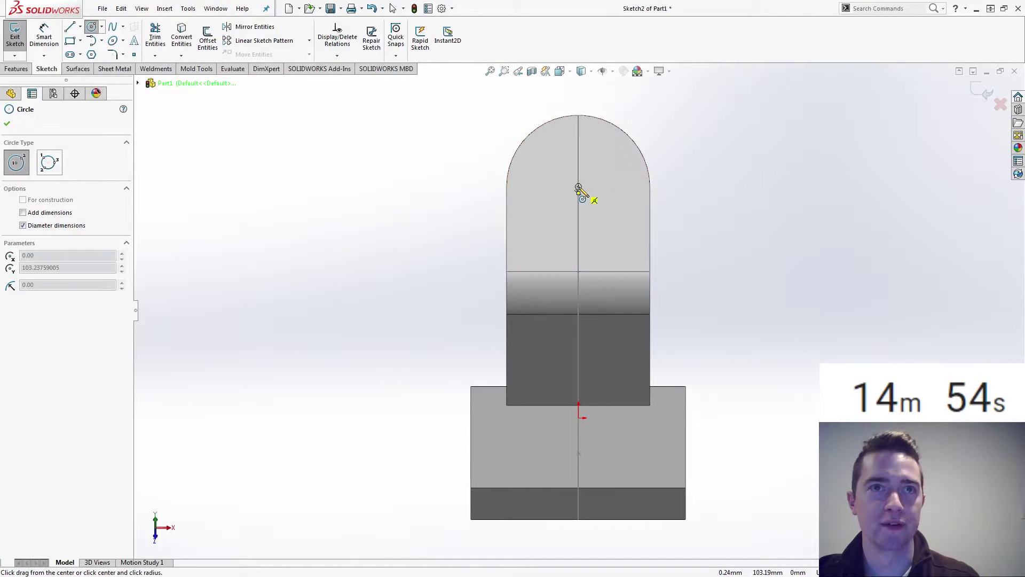
pyautogui.click(626, 173)
pyautogui.moveTo(722, 276); pyautogui.dragTo(695, 224, button='right')
pyautogui.click(623, 163)
pyautogui.click(687, 137)
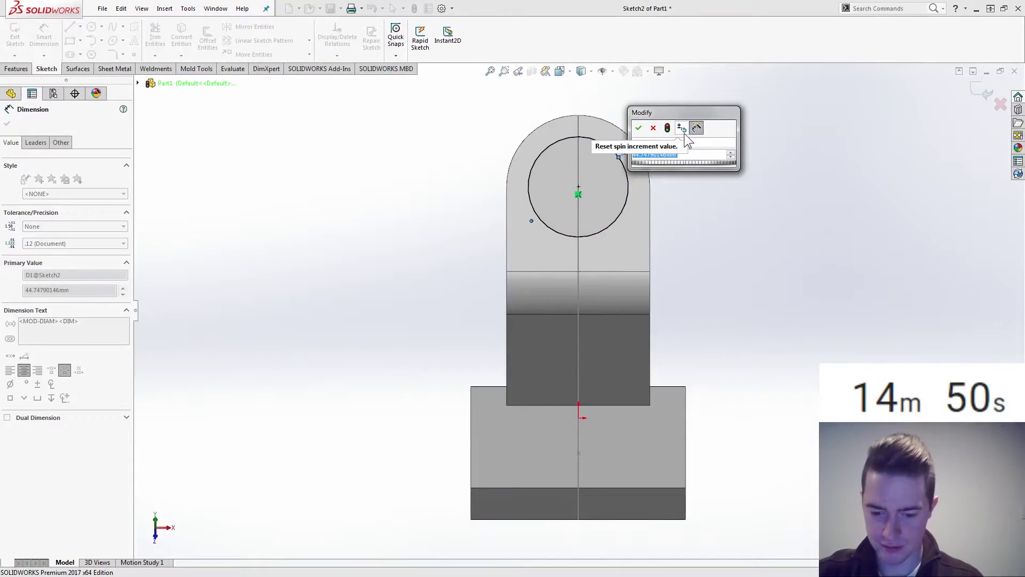
pyautogui.write('52')
pyautogui.press('Return')
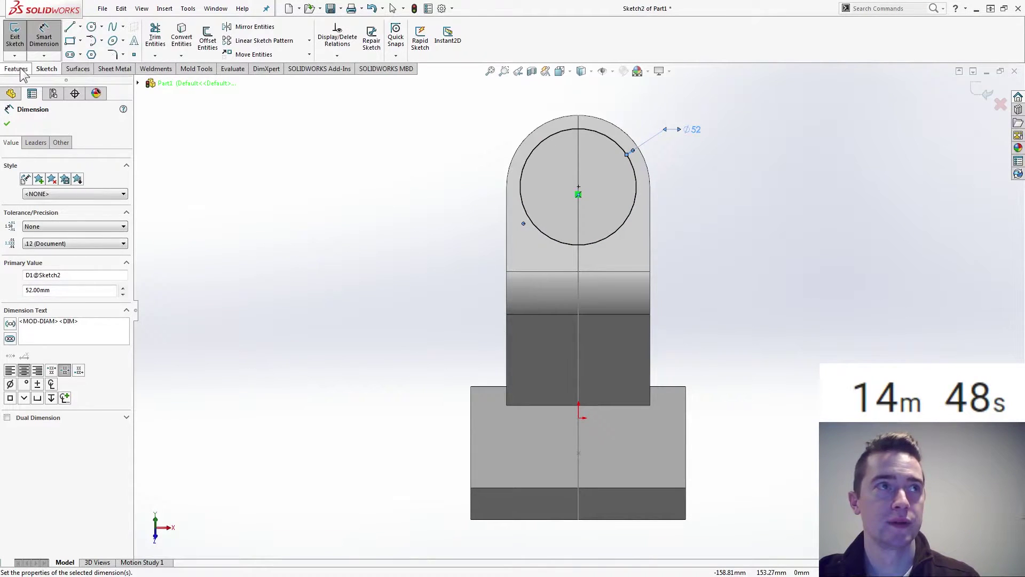
# Extrude the circle Up To Vertex, ending at the sketch point, as Boss-Extrude3
pyautogui.click(17, 69)
pyautogui.click(20, 37)
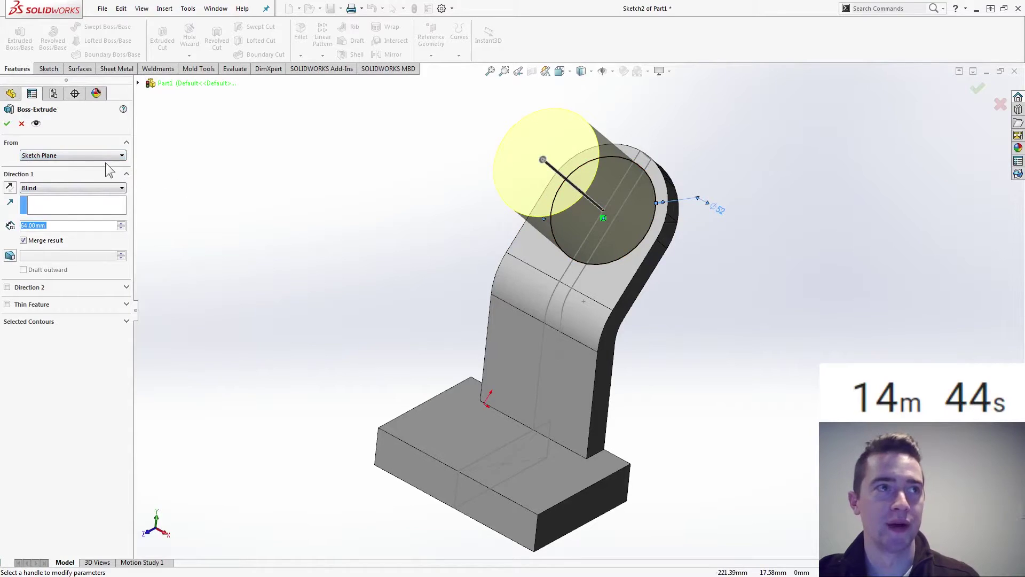
pyautogui.click(60, 188)
pyautogui.click(65, 212)
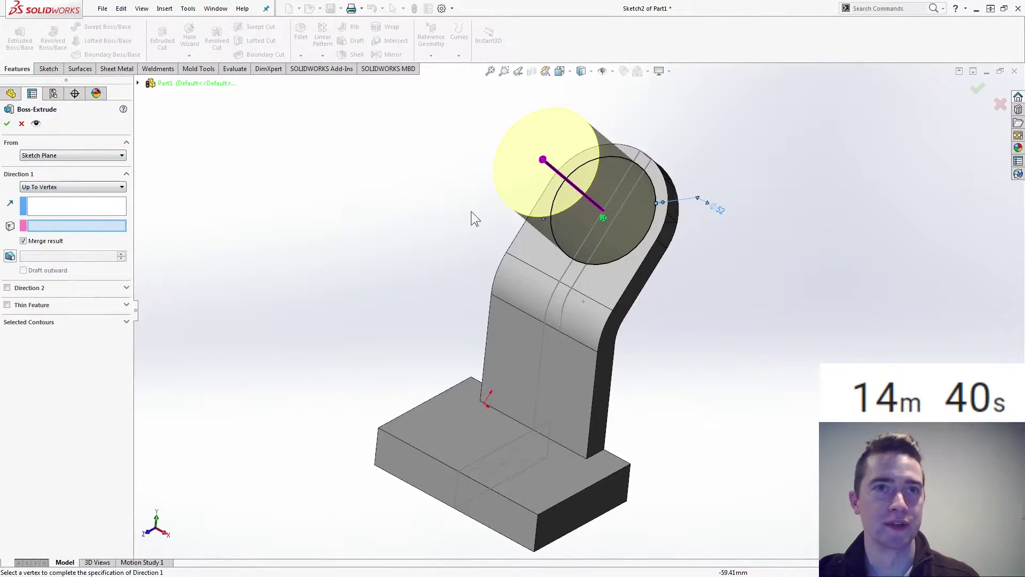
pyautogui.click(581, 194)
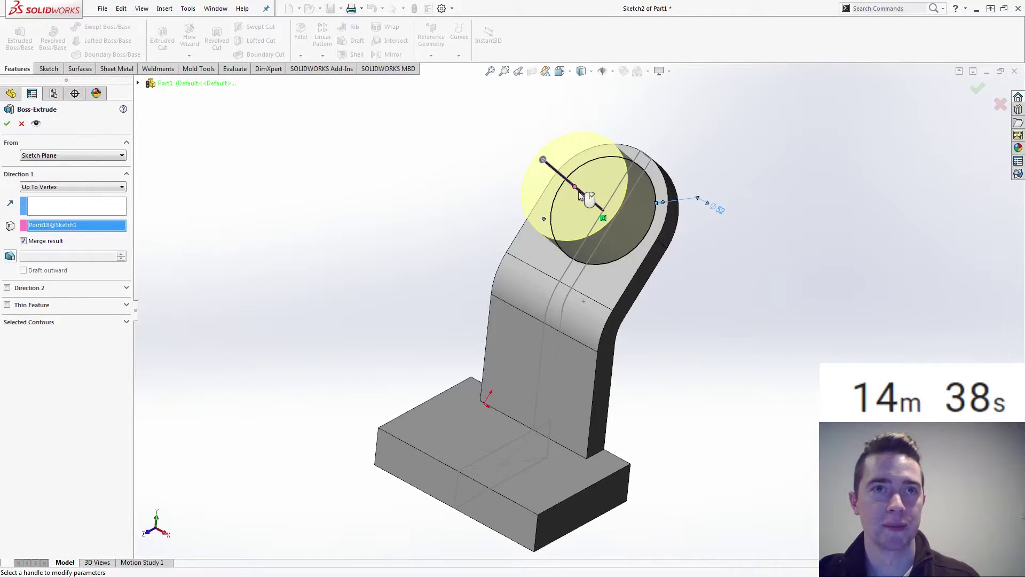
pyautogui.press('Return')
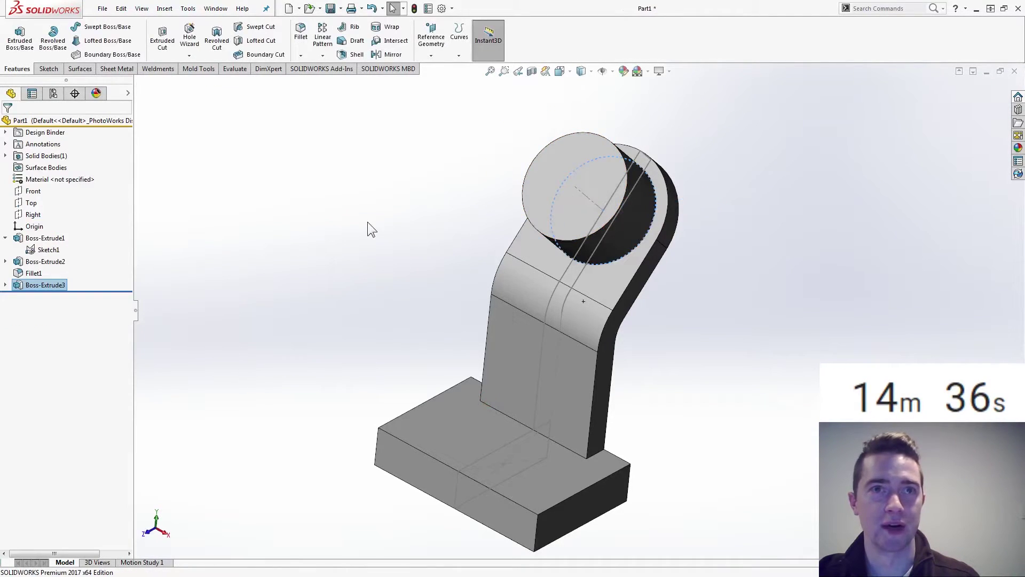
# On the boss's end face, sketch a 32 mm diameter circle concentric with the boss
pyautogui.click(559, 184)
pyautogui.click(606, 137)
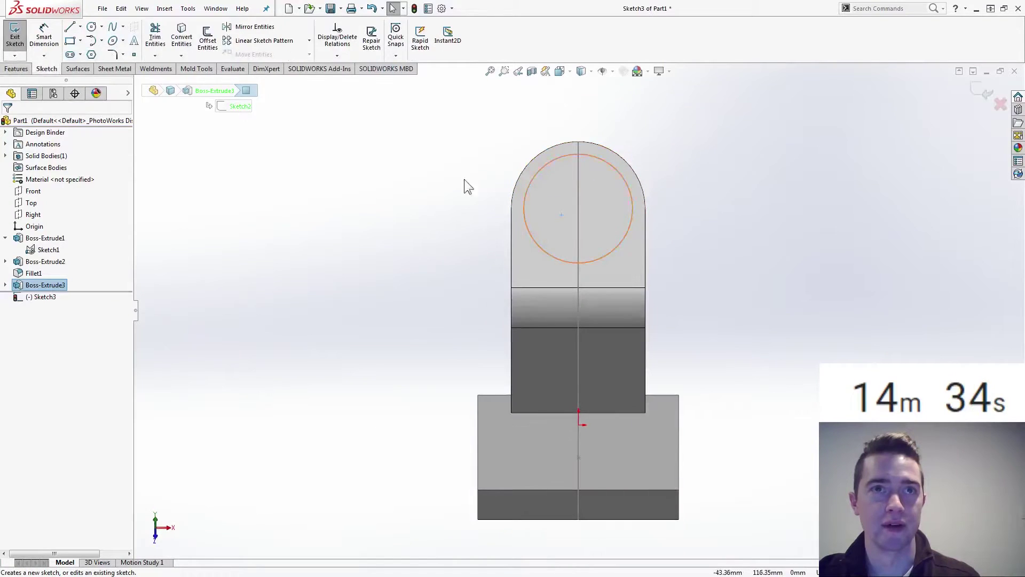
pyautogui.click(93, 27)
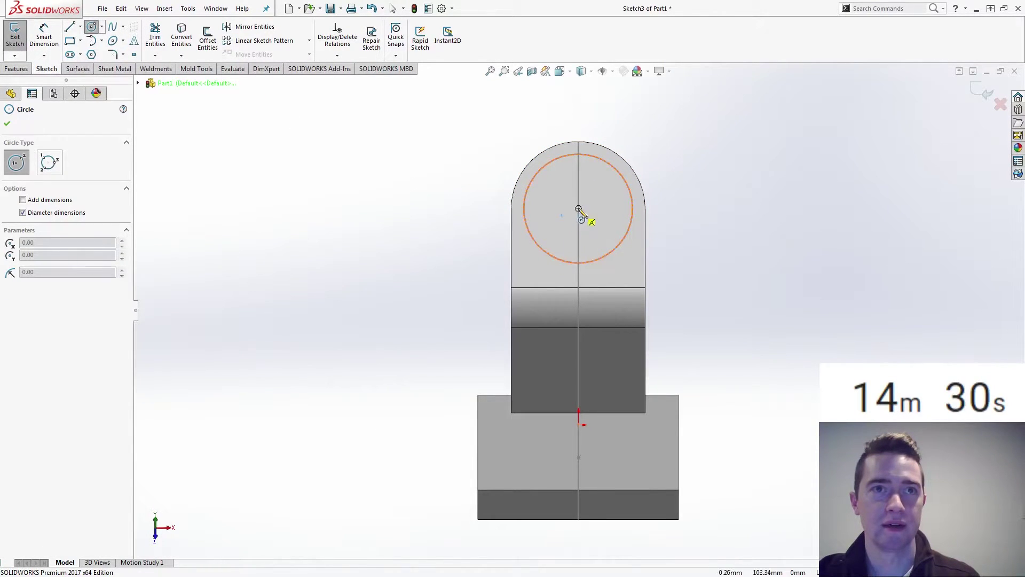
pyautogui.click(578, 208)
pyautogui.click(612, 227)
pyautogui.moveTo(682, 281); pyautogui.dragTo(725, 213, button='right')
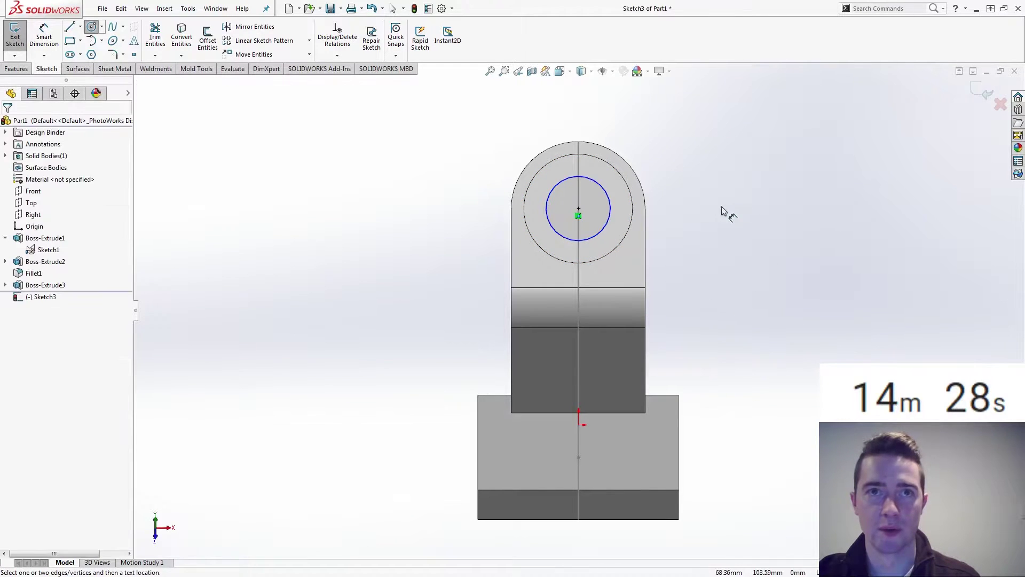
pyautogui.click(612, 189)
pyautogui.click(684, 152)
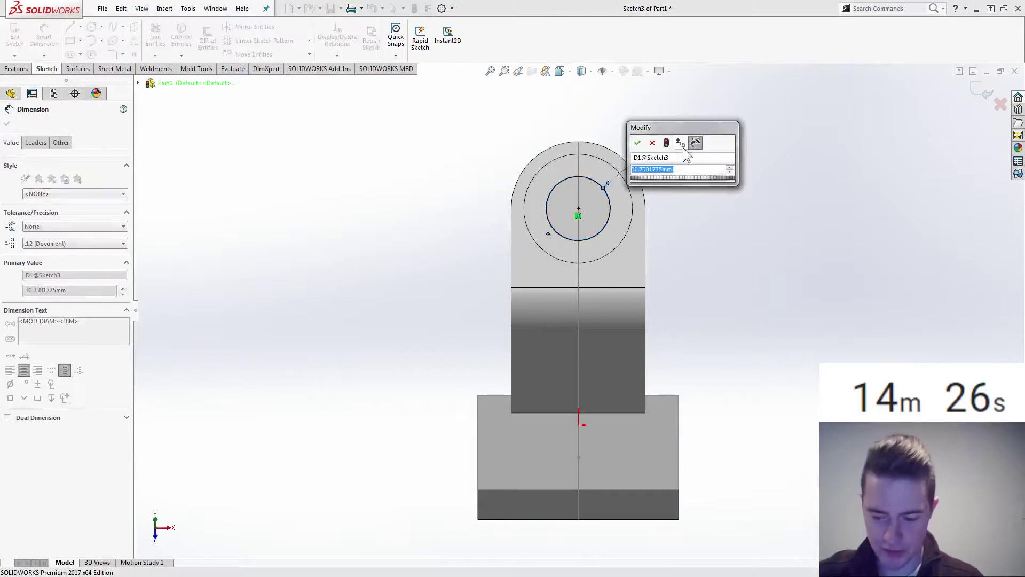
pyautogui.write('32')
pyautogui.press('Return')
pyautogui.click(17, 68)
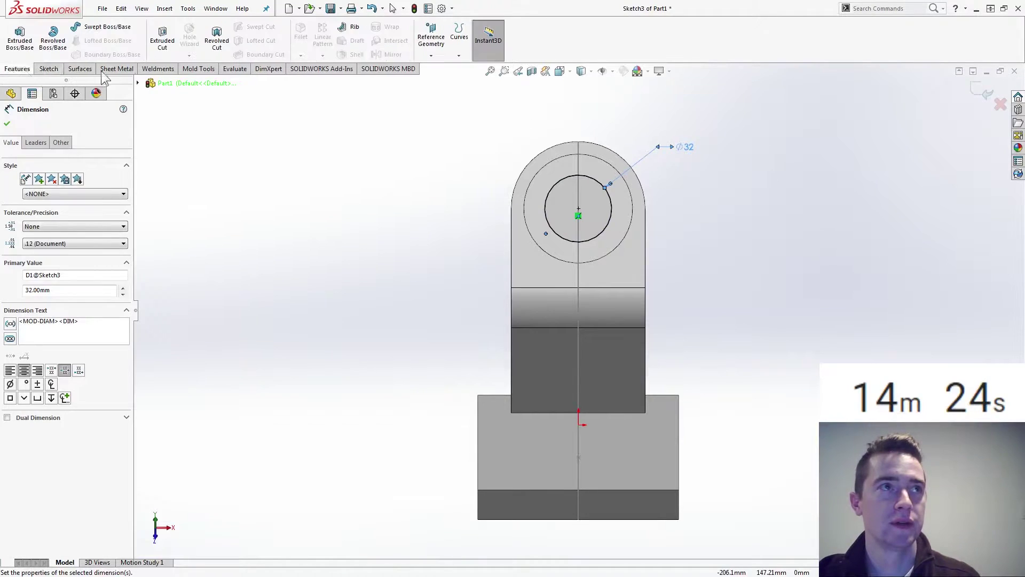
pyautogui.click(162, 39)
# Cut the Ø32 circle Through All the boss, then select the base's top face
pyautogui.click(43, 188)
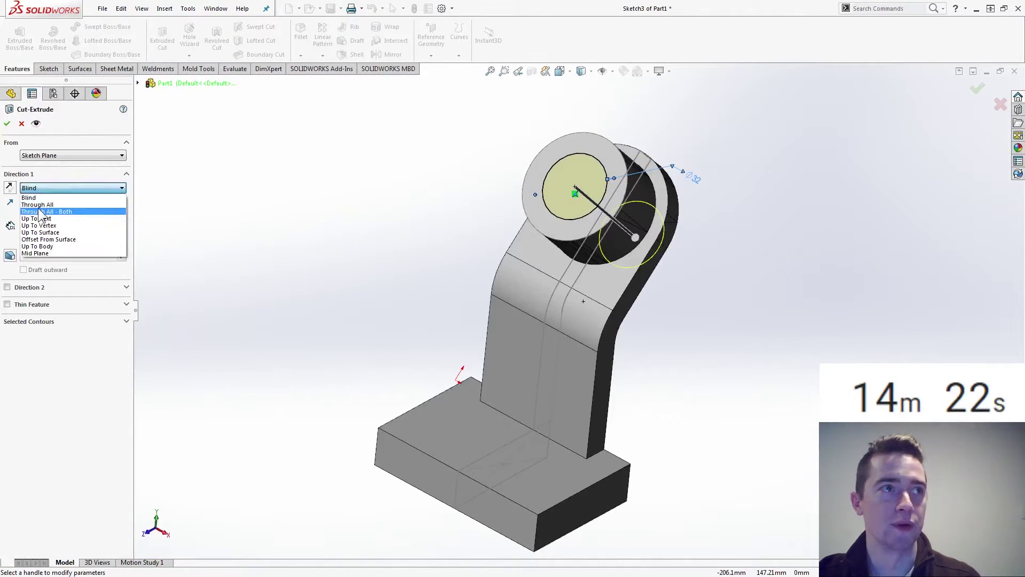
pyautogui.click(40, 203)
pyautogui.click(7, 123)
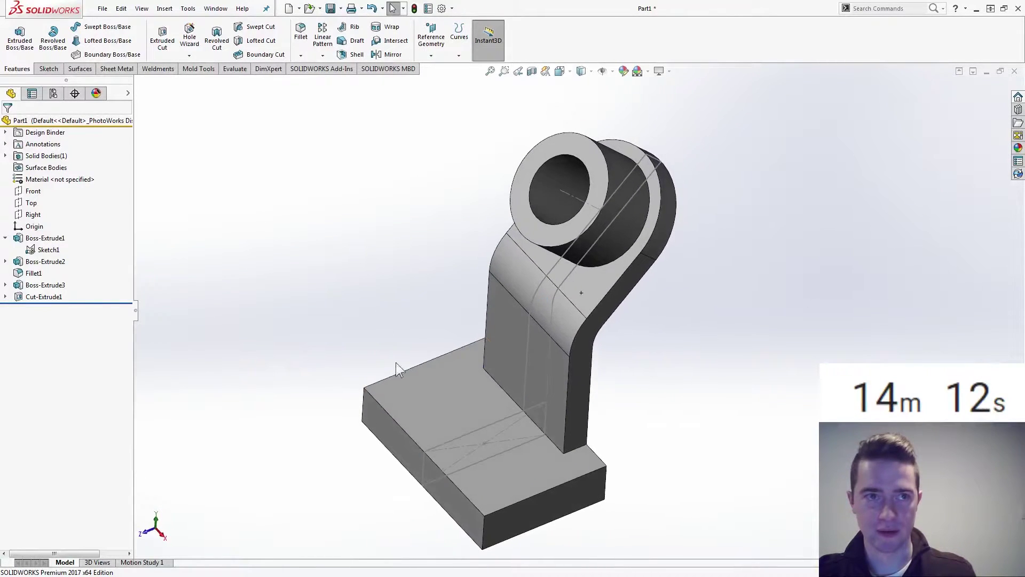
pyautogui.click(418, 389)
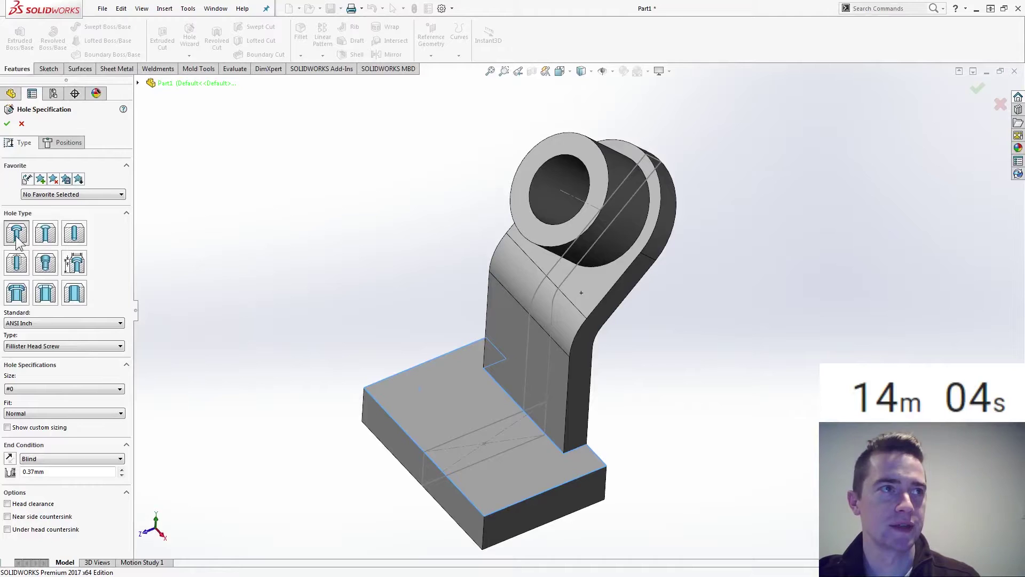
# Specify an ANSI Metric Hex Bolt M6 counterbore and place two holes on the base
pyautogui.click(56, 326)
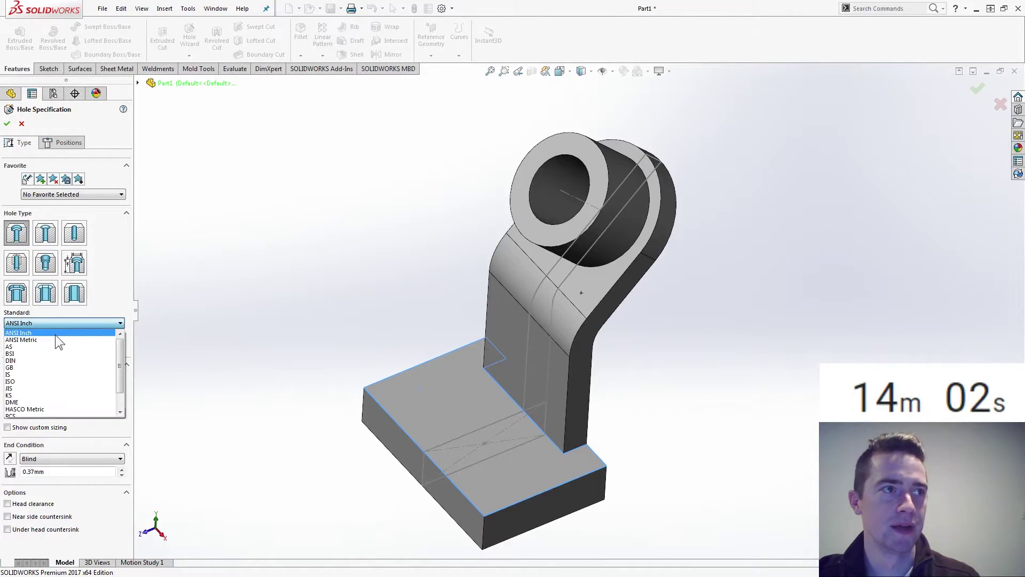
pyautogui.click(55, 338)
pyautogui.click(58, 348)
pyautogui.click(60, 355)
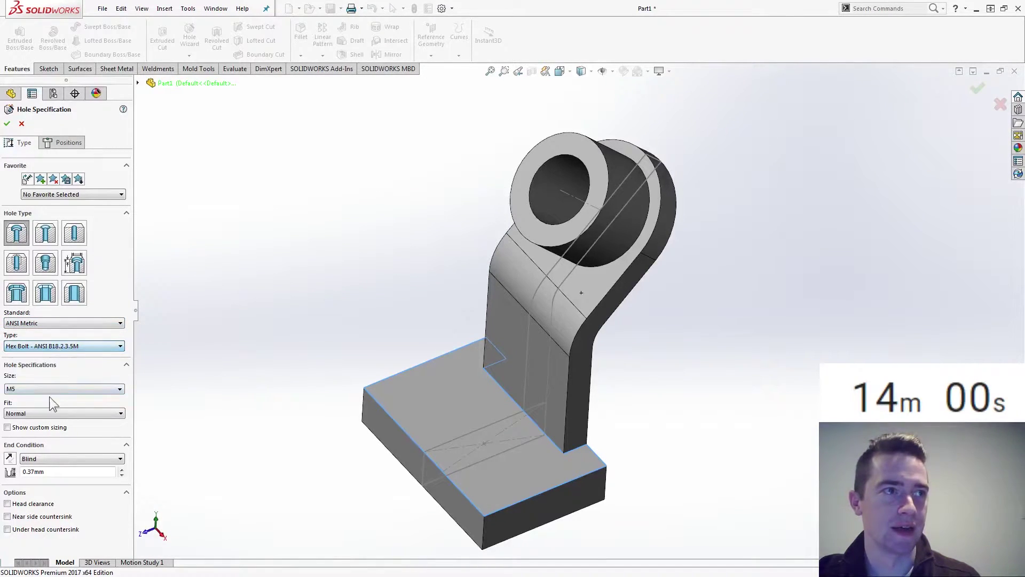
pyautogui.click(50, 387)
pyautogui.click(44, 412)
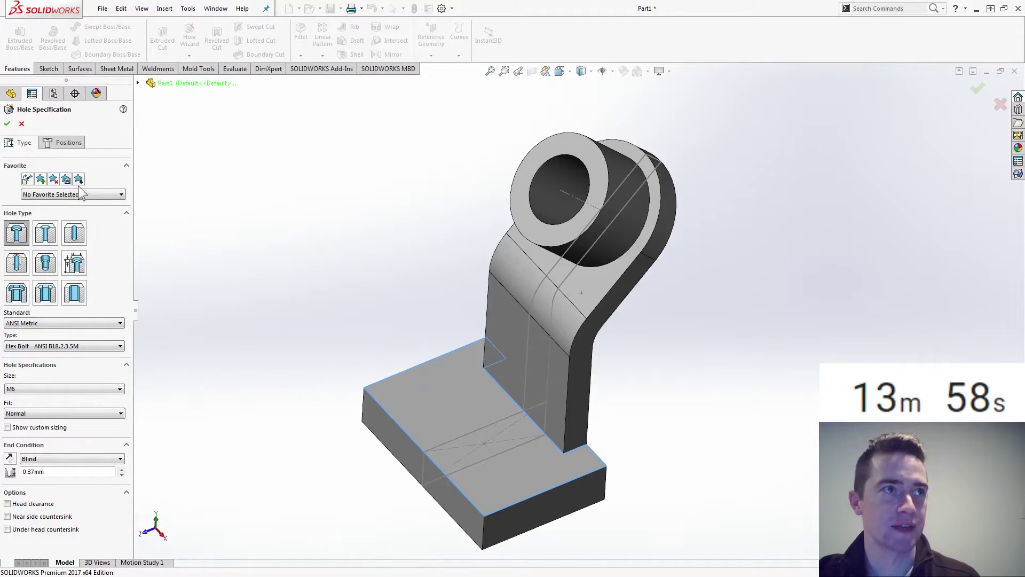
pyautogui.click(63, 142)
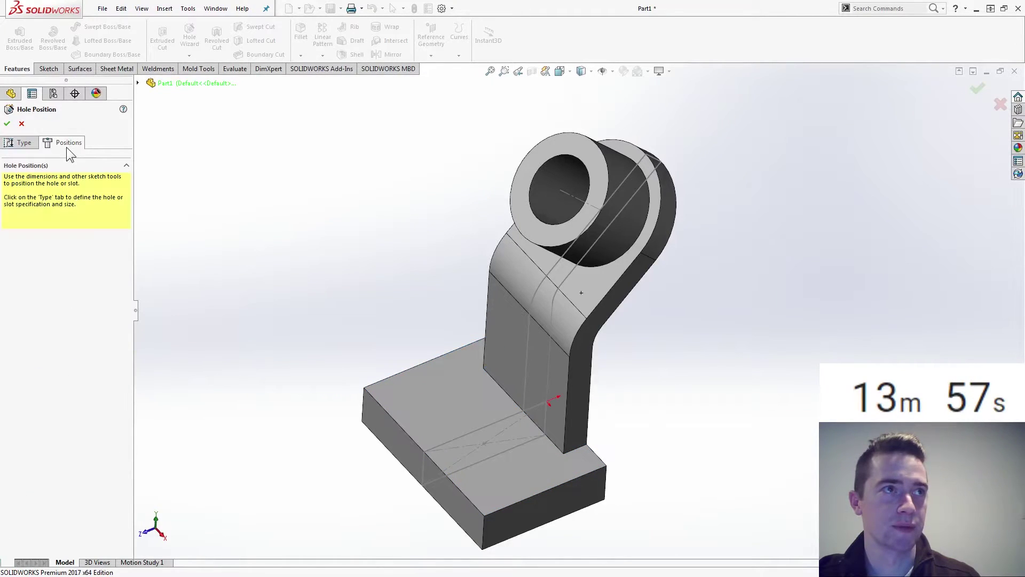
pyautogui.click(437, 397)
pyautogui.click(506, 477)
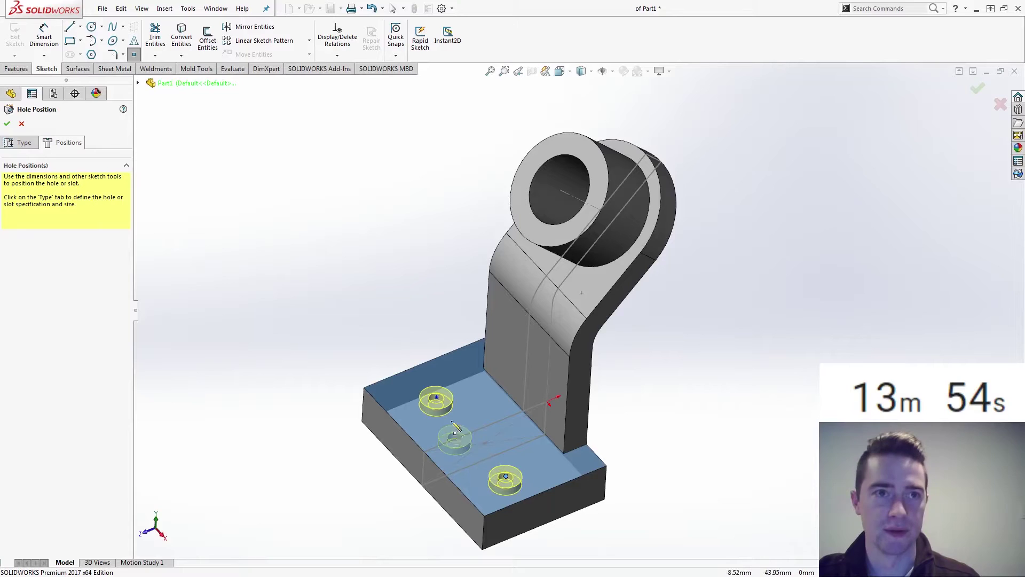
# Set the holes' end condition to Through All and view the part from the Top
pyautogui.click(25, 143)
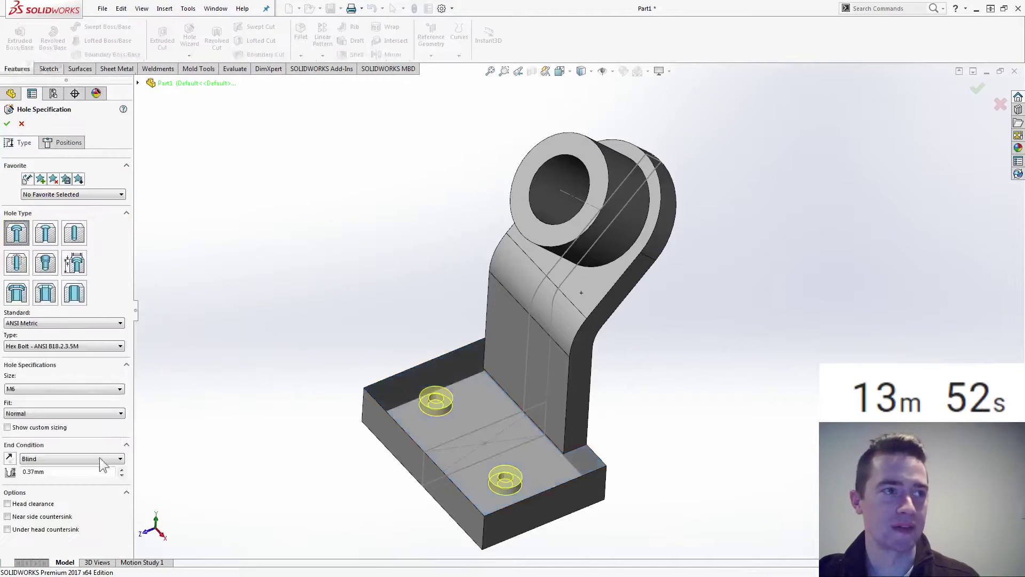
pyautogui.click(56, 460)
pyautogui.click(58, 473)
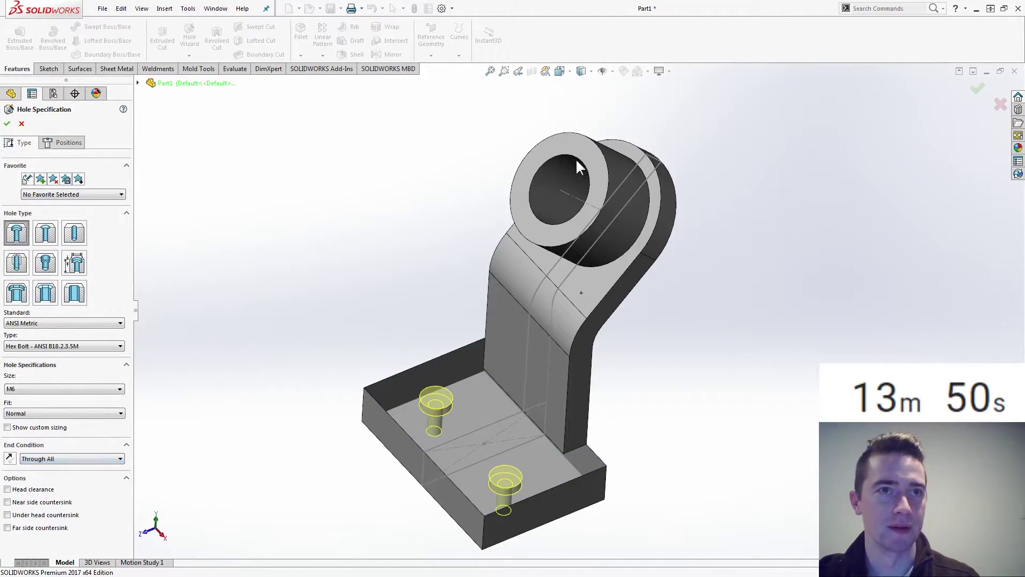
pyautogui.click(561, 71)
pyautogui.click(615, 130)
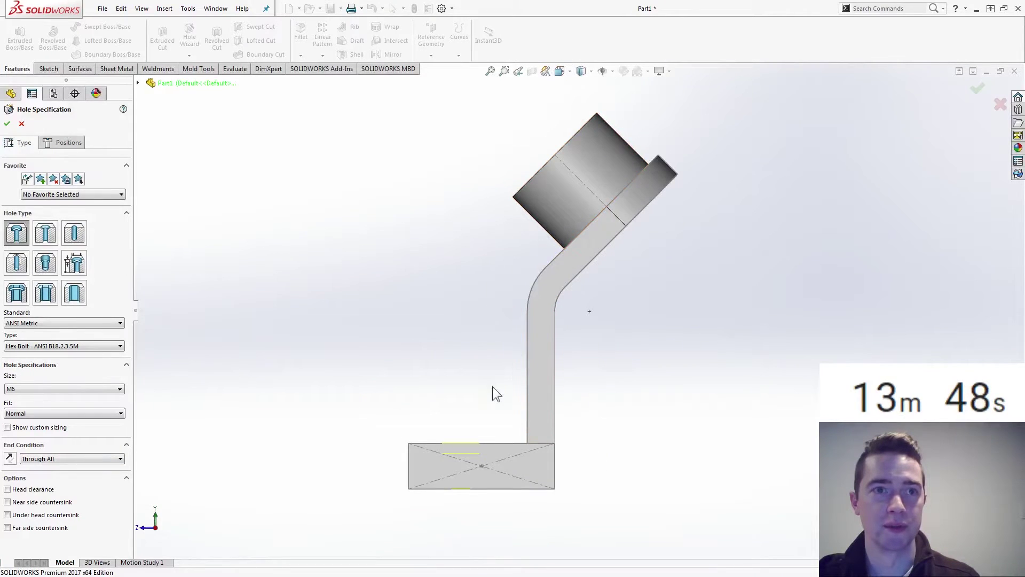
pyautogui.click(560, 71)
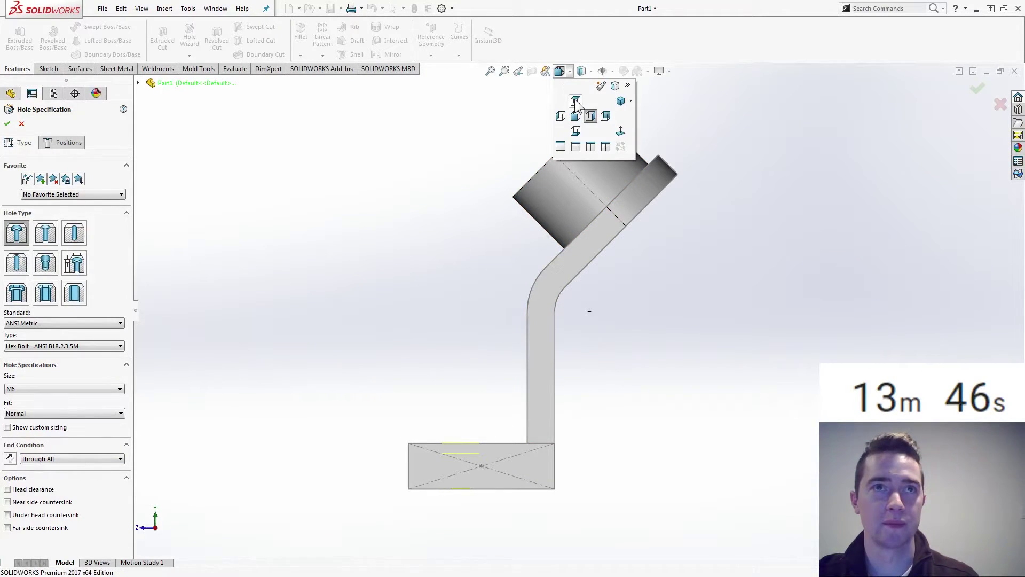
pyautogui.click(627, 130)
# Dimension the hole points 60 mm apart and the left hole 18 mm from the left edge
pyautogui.click(75, 143)
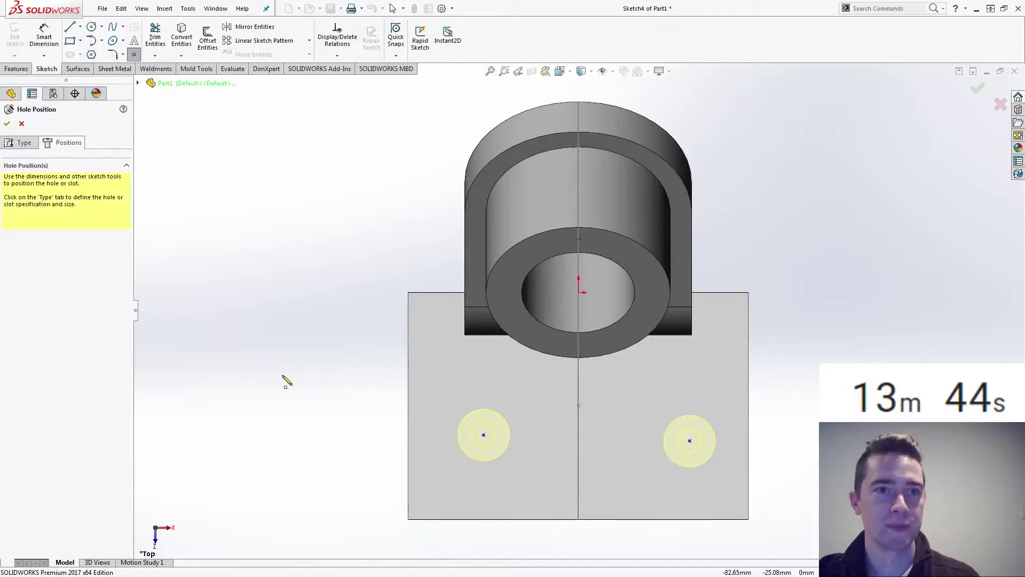
pyautogui.moveTo(325, 453); pyautogui.dragTo(322, 393, button='right')
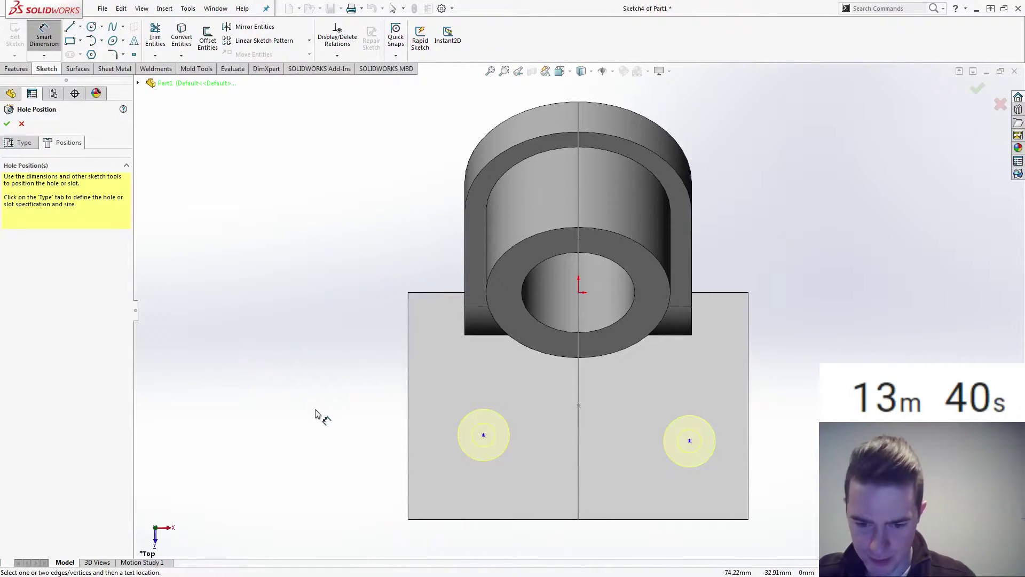
pyautogui.click(484, 434)
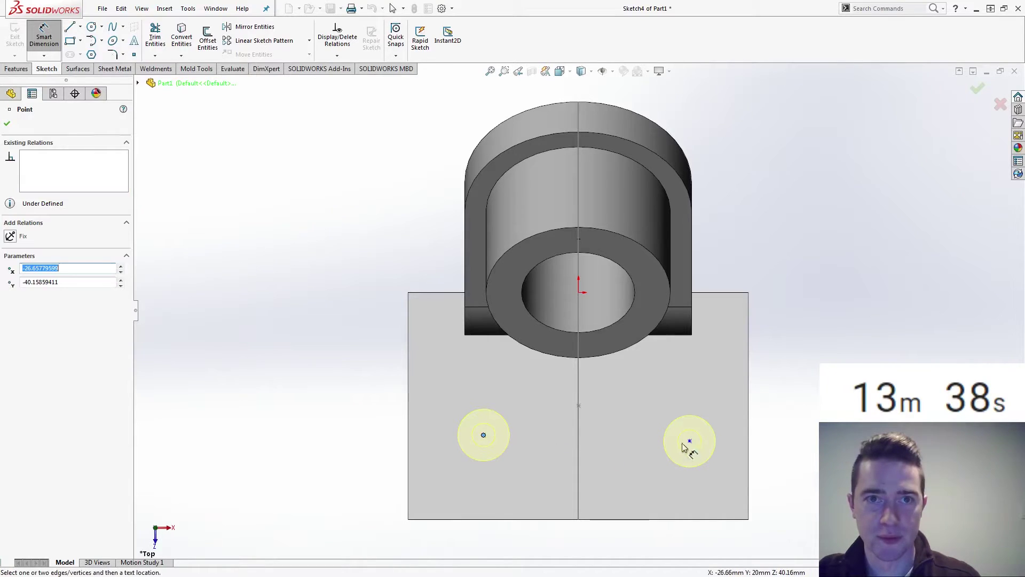
pyautogui.click(690, 440)
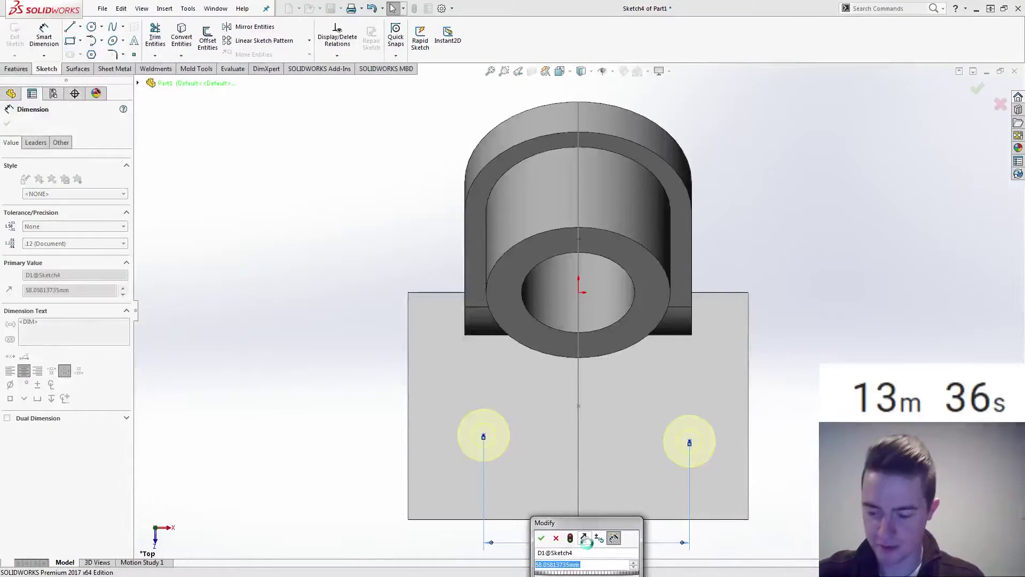
pyautogui.write('60')
pyautogui.press('Return')
pyautogui.click(477, 436)
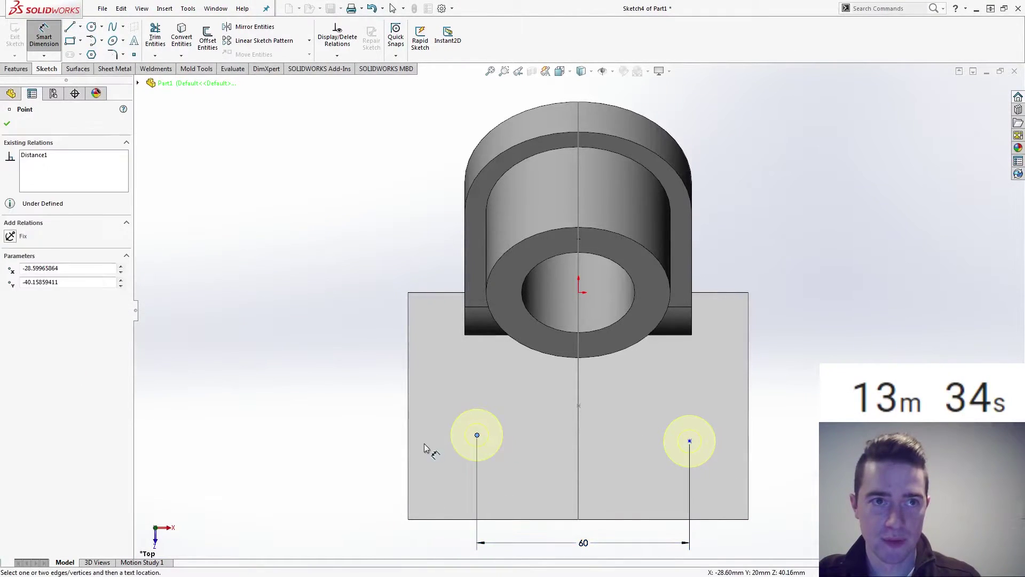
pyautogui.click(408, 452)
pyautogui.click(439, 549)
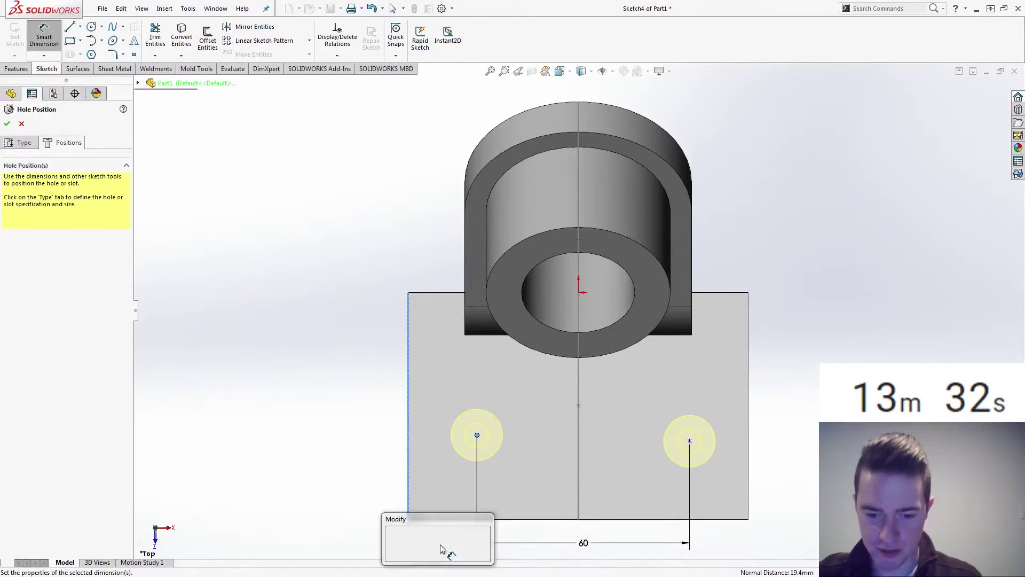
pyautogui.write('18')
pyautogui.press('Return')
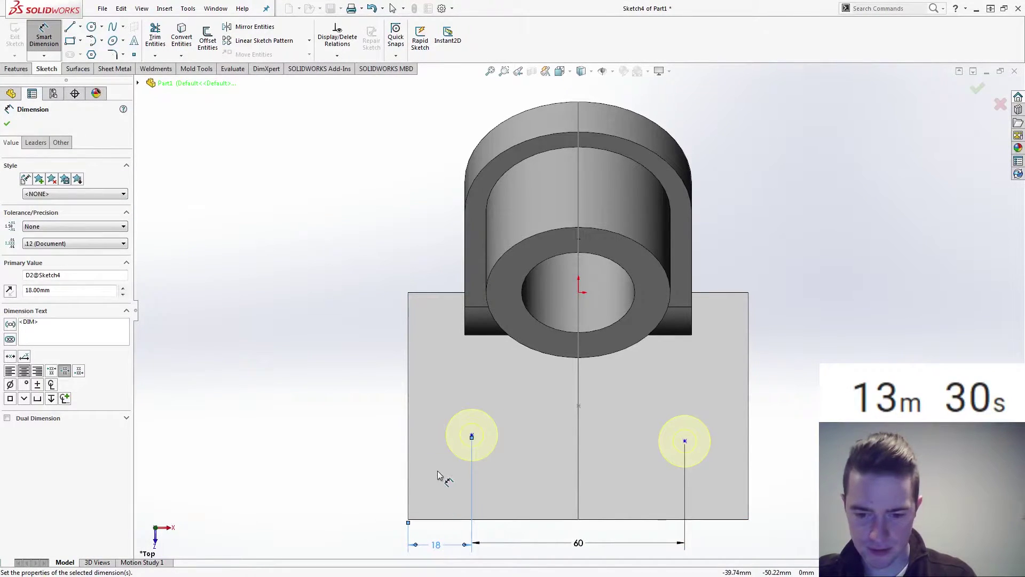
# Place the right hole point 32 mm above the bottom edge
pyautogui.click(687, 444)
pyautogui.click(727, 519)
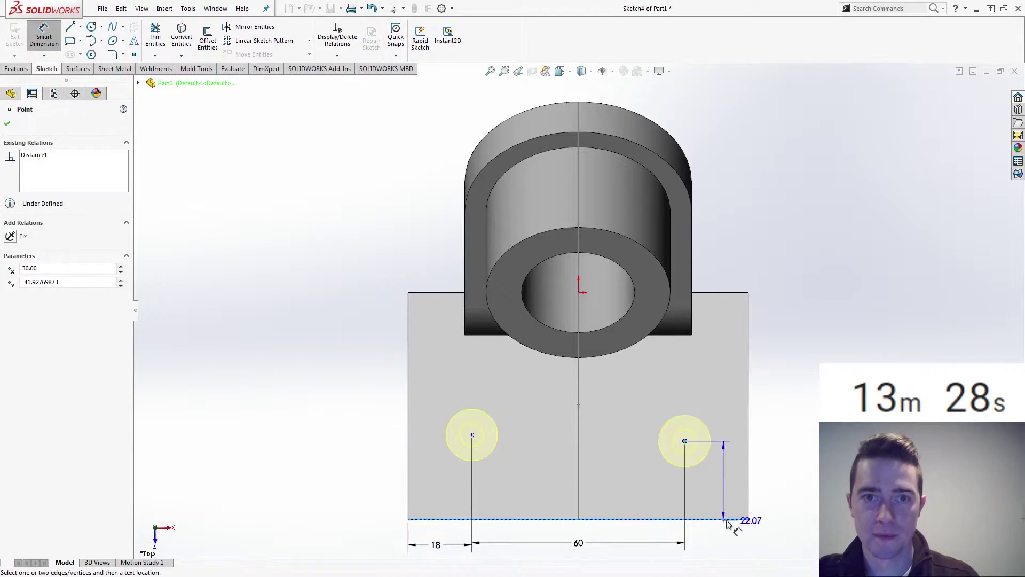
pyautogui.click(815, 492)
pyautogui.write('32')
pyautogui.press('Return')
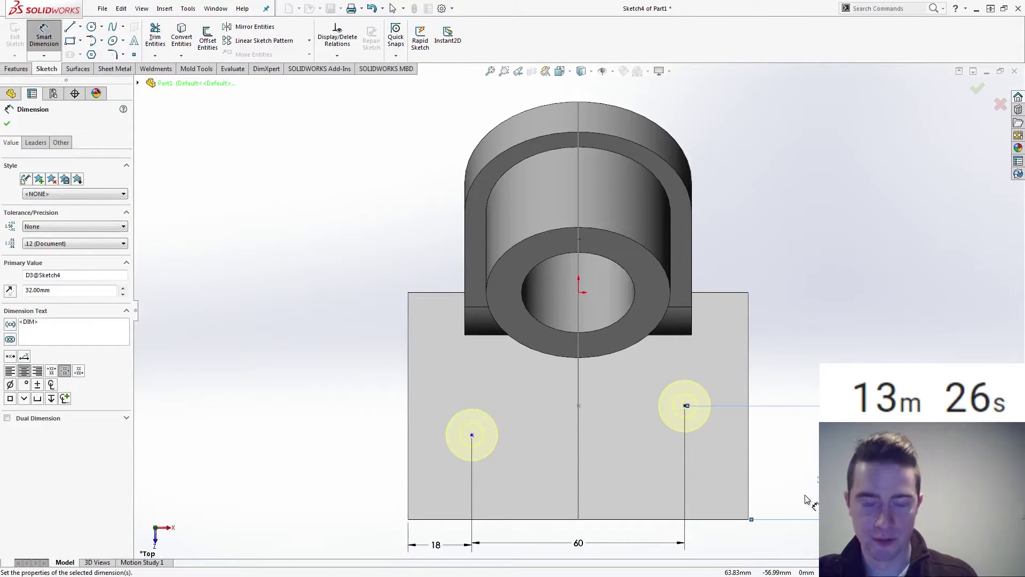
pyautogui.press('Escape')
# Make the two hole points horizontal and accept the counterbore hole feature
pyautogui.click(685, 406)
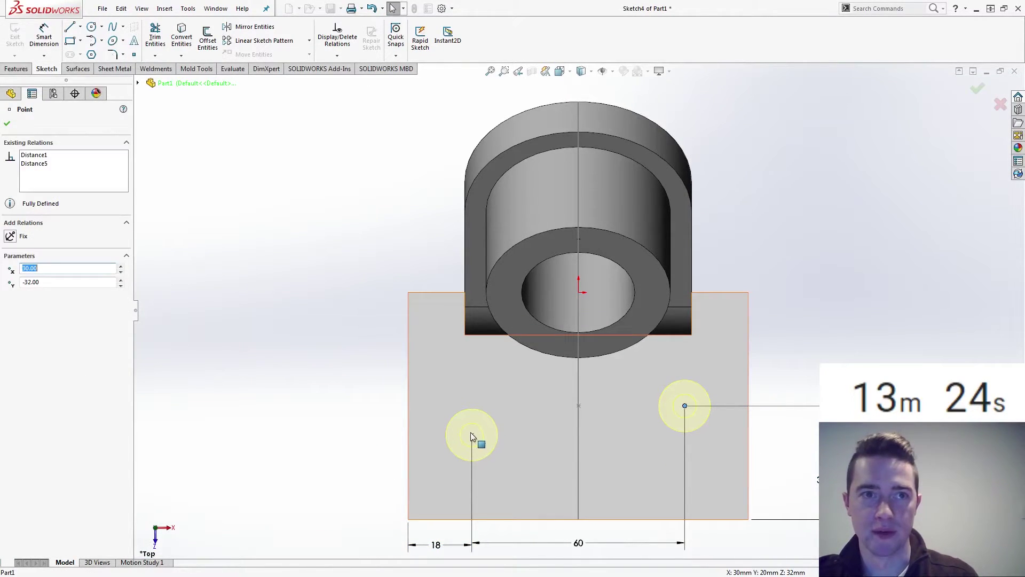
pyautogui.keyDown('ctrl'); pyautogui.click(472, 435); pyautogui.keyUp('ctrl')
pyautogui.click(502, 369)
pyautogui.click(335, 400)
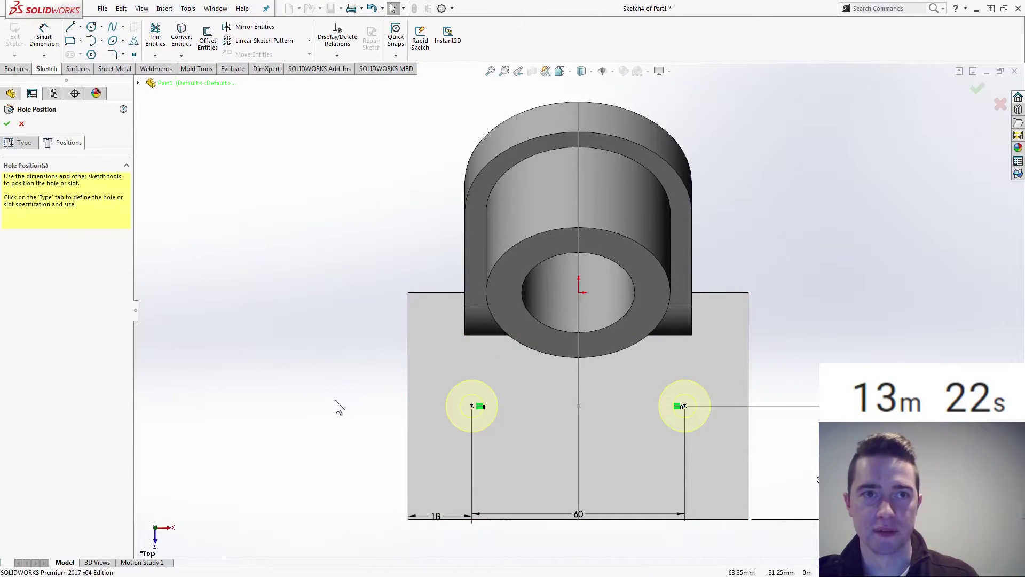
pyautogui.click(7, 124)
pyautogui.hotkey('ctrl', '7')
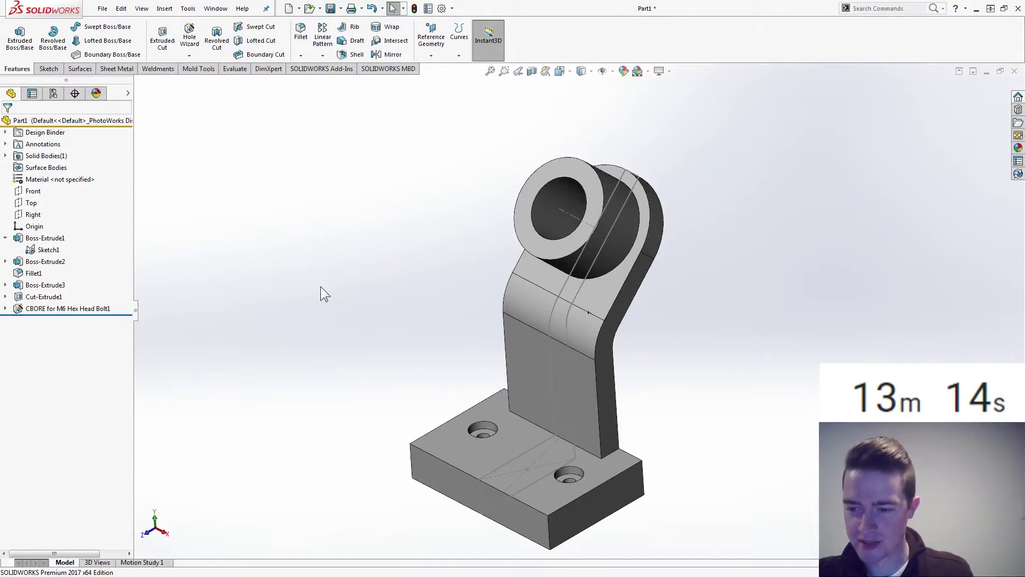
# Hide Sketch1 from the FeatureManager tree
pyautogui.scroll(1, 320, 286)
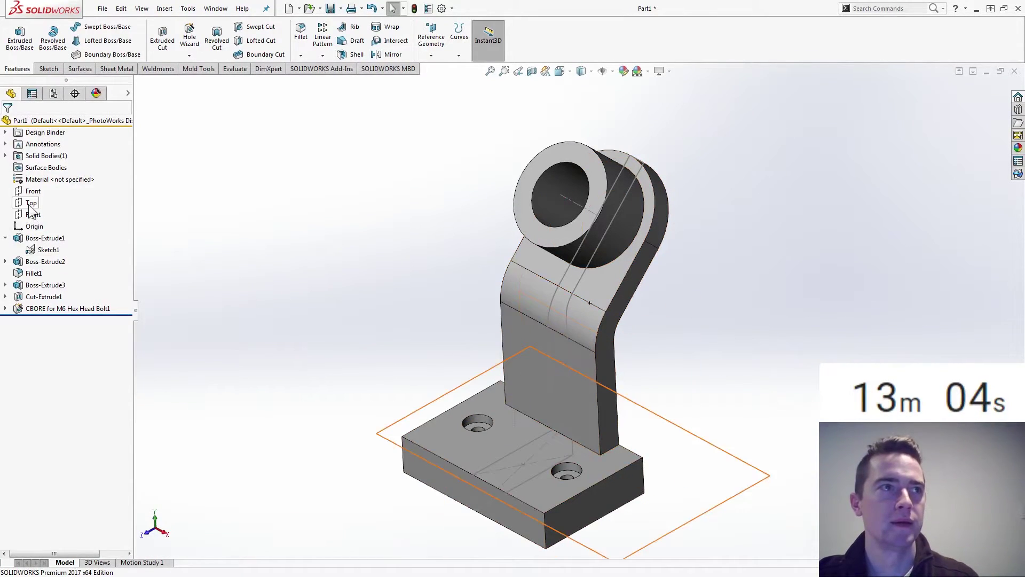
pyautogui.click(47, 249)
pyautogui.click(43, 216)
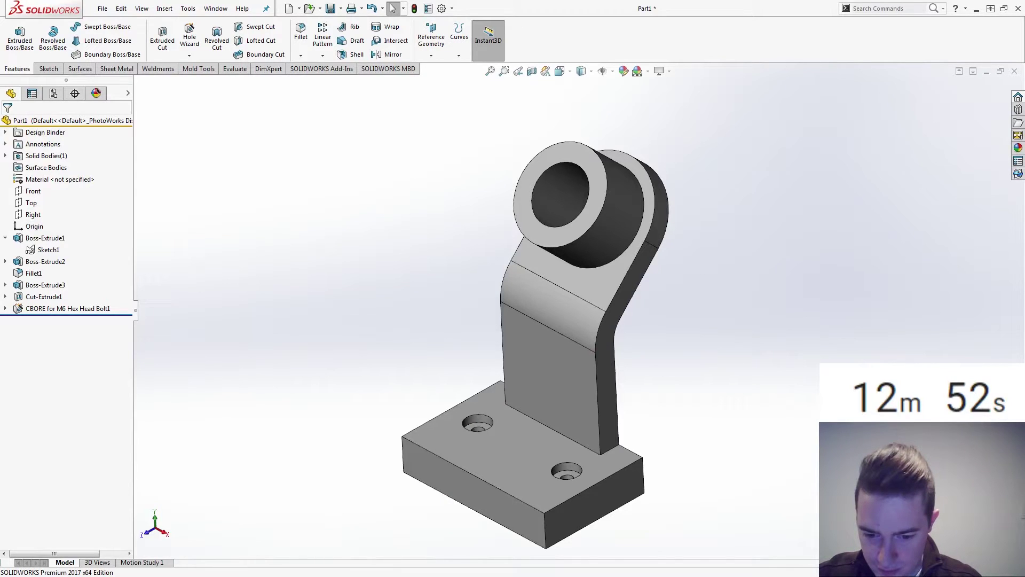
# View the Model-Mania-2001-Phase-1.pdf drawing, then return to the SOLIDWORKS part
pyautogui.hotkey('alt', 'Tab')
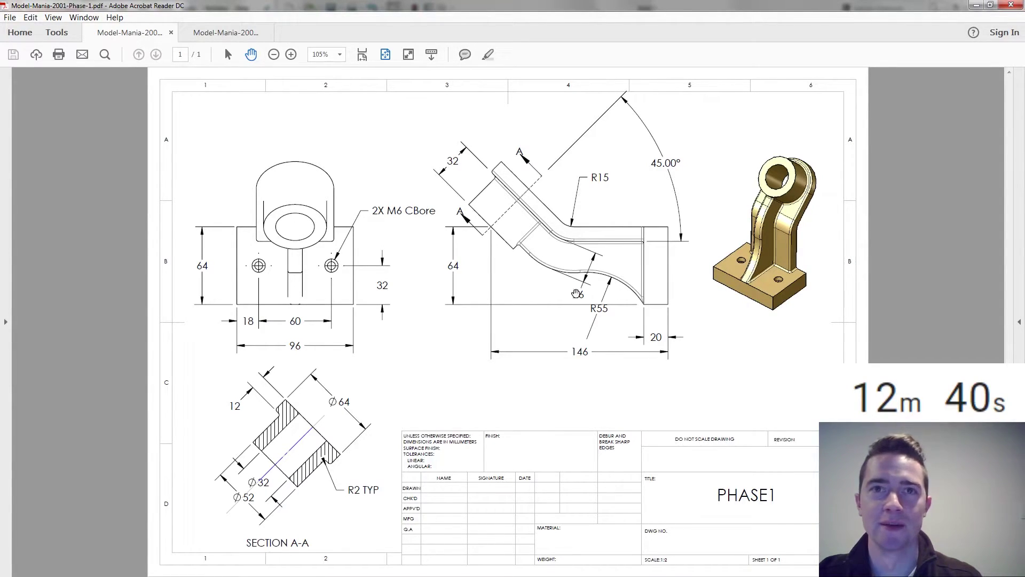
pyautogui.press('super+Down')
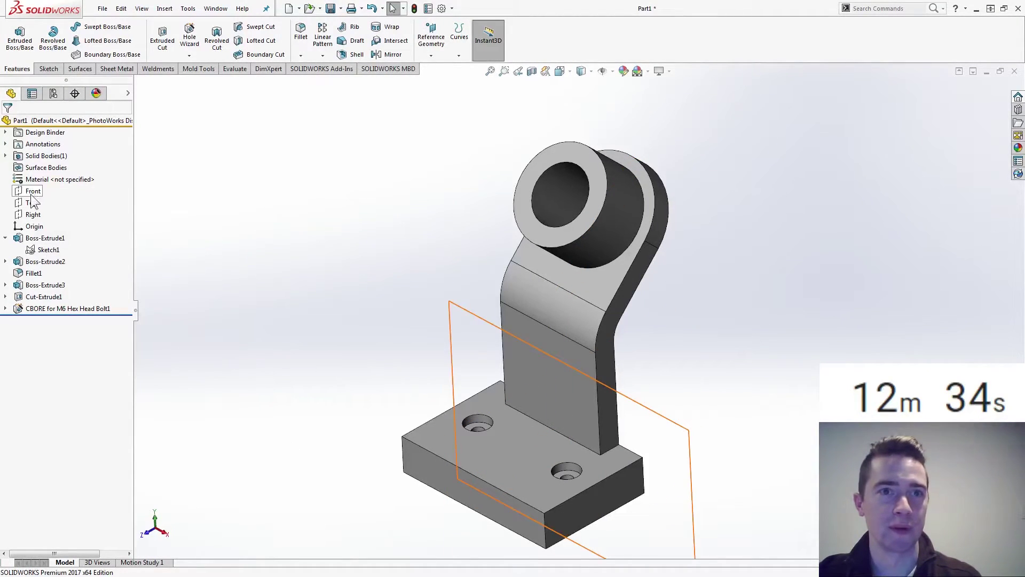
# On the Right plane, convert the arm's diagonal, curved and vertical edges and begin offsetting them
pyautogui.click(33, 214)
pyautogui.click(51, 191)
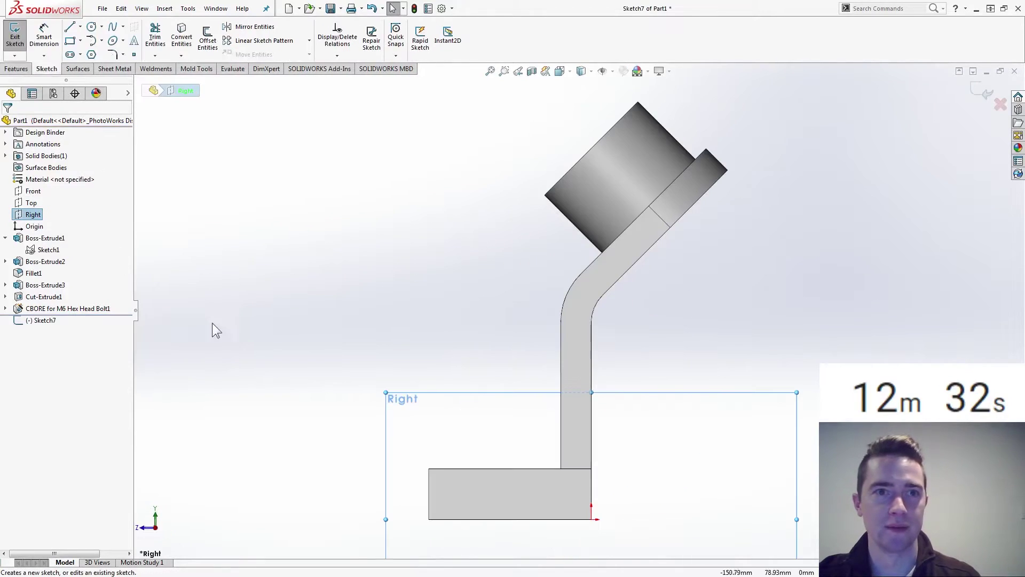
pyautogui.click(300, 293)
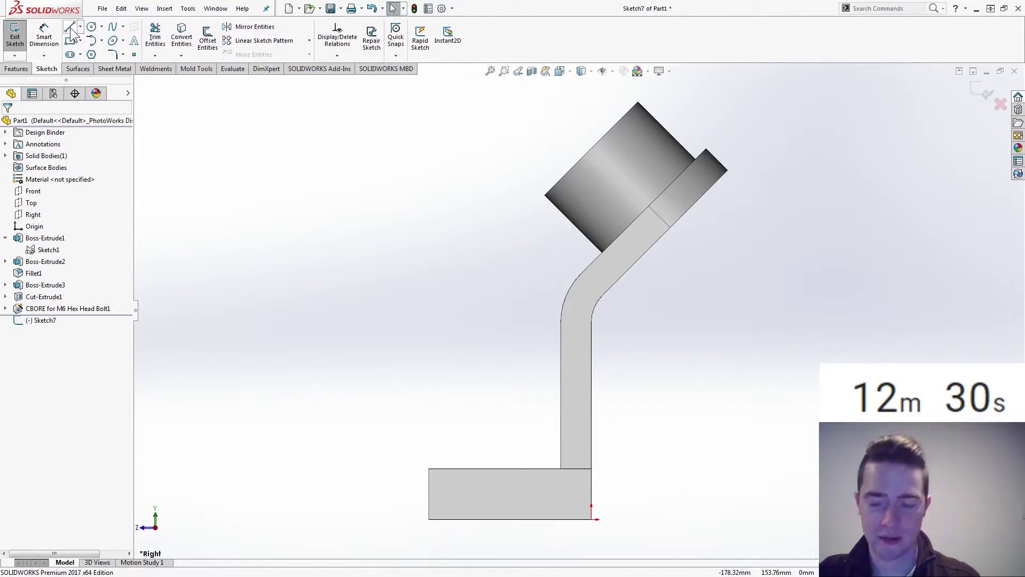
pyautogui.click(592, 264)
pyautogui.keyDown('ctrl'); pyautogui.click(569, 287); pyautogui.keyUp('ctrl')
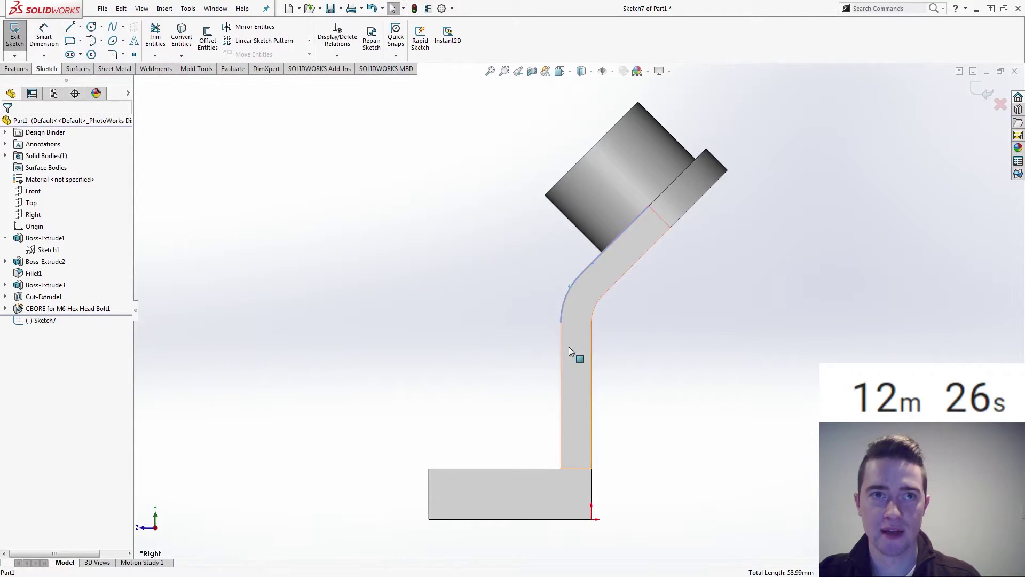
pyautogui.keyDown('ctrl'); pyautogui.click(562, 352); pyautogui.keyUp('ctrl')
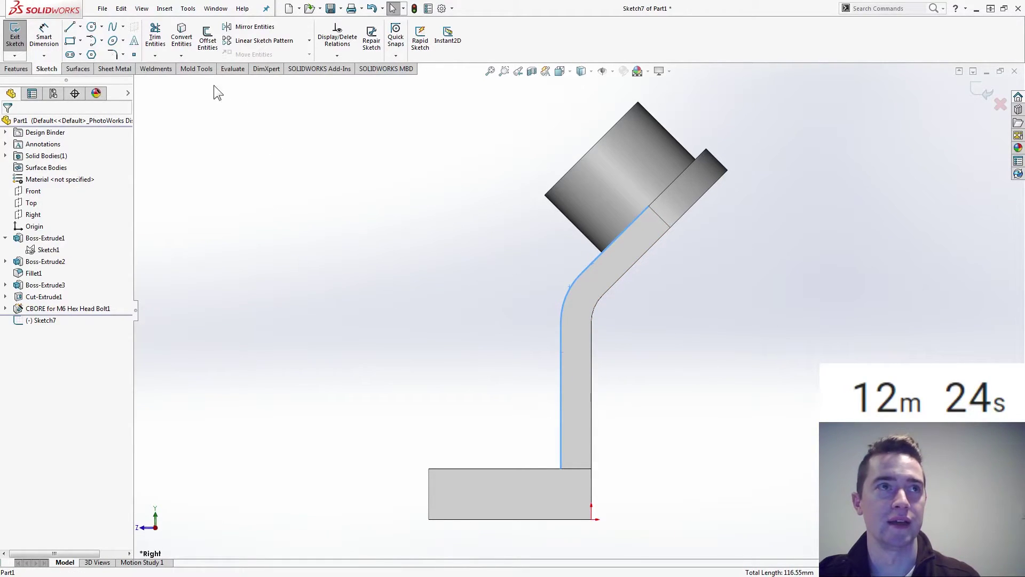
pyautogui.click(183, 42)
pyautogui.moveTo(696, 449); pyautogui.dragTo(490, 220)
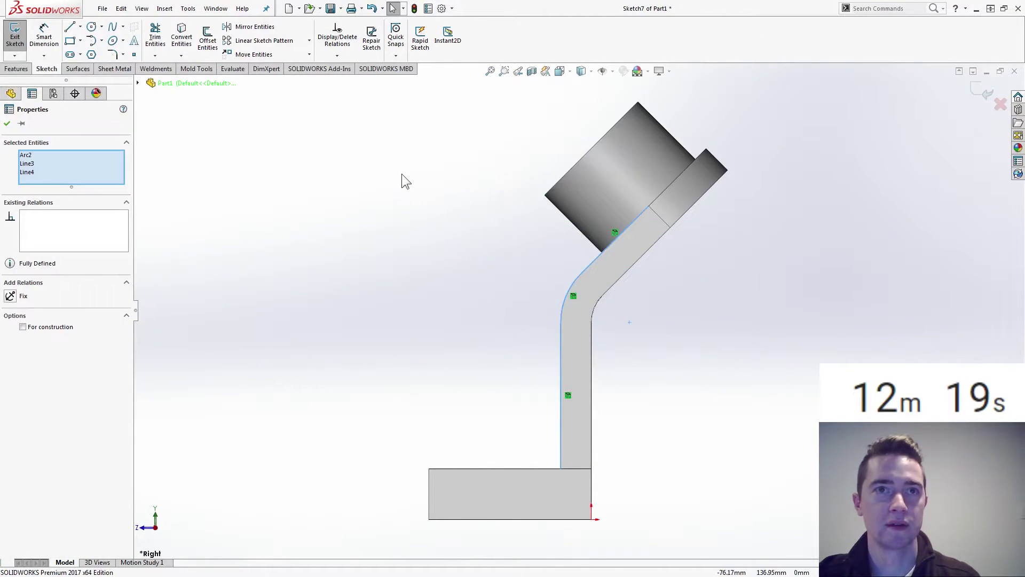
pyautogui.click(206, 47)
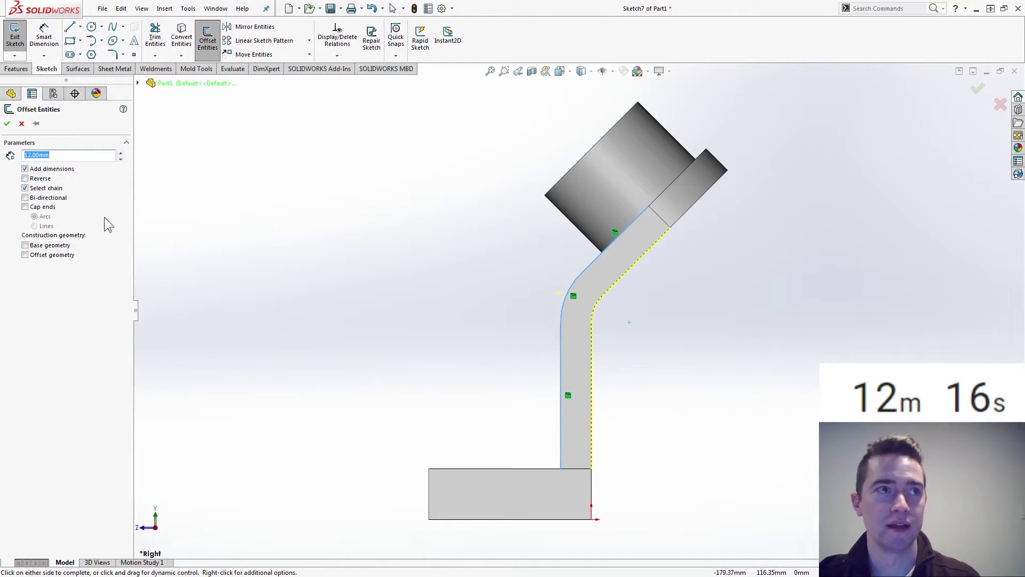
# Offset the converted arm edges 26 mm to the other side
pyautogui.click(33, 180)
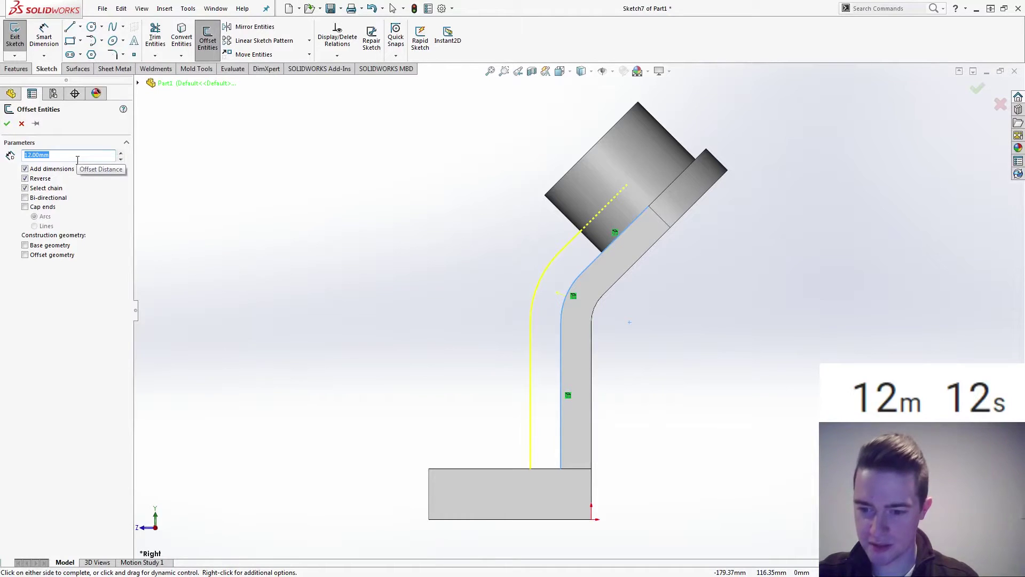
pyautogui.write('26')
pyautogui.press('Return')
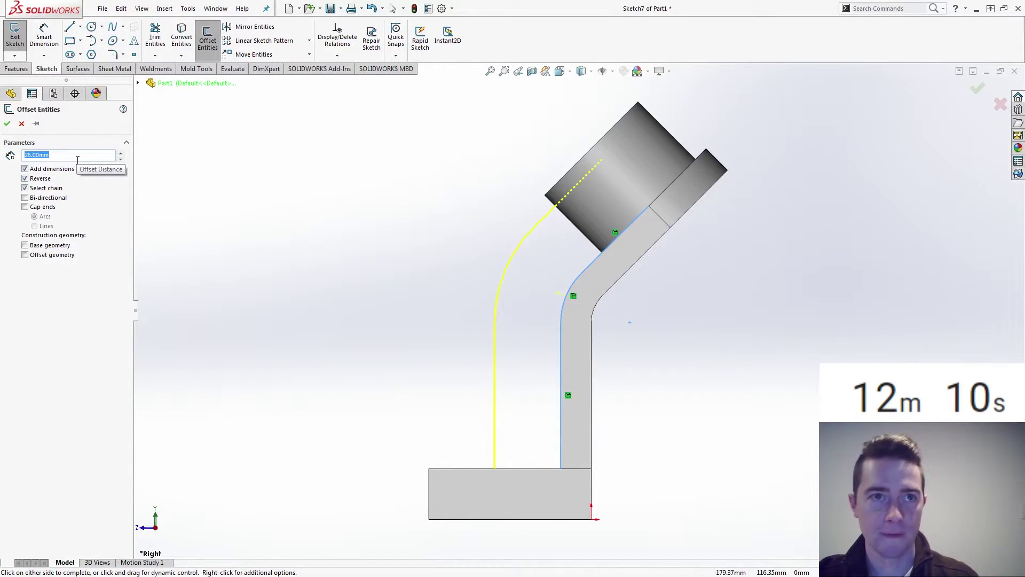
pyautogui.click(7, 124)
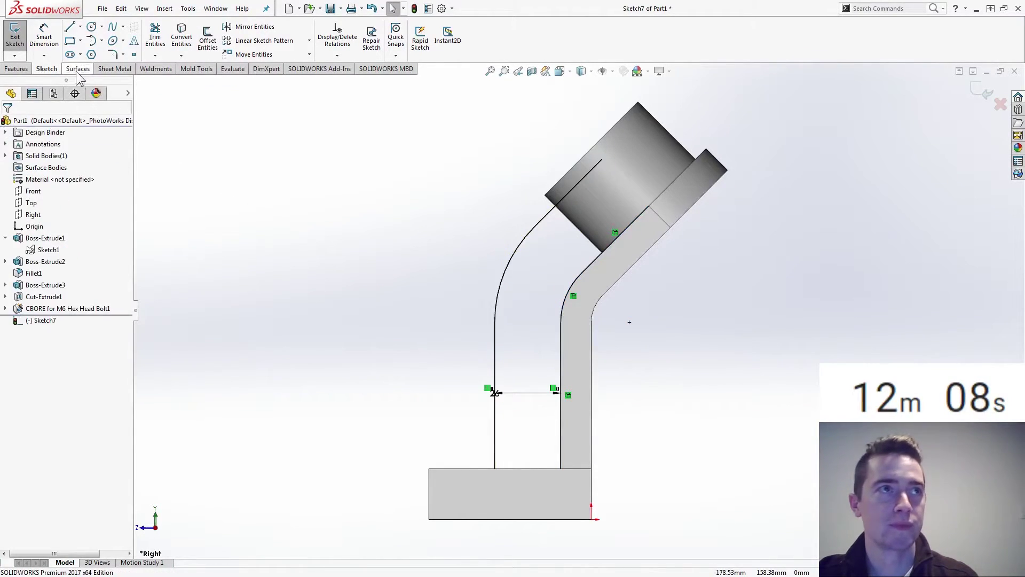
# Draw a line from the offset's top end to the arm's edge
pyautogui.click(69, 27)
pyautogui.click(602, 159)
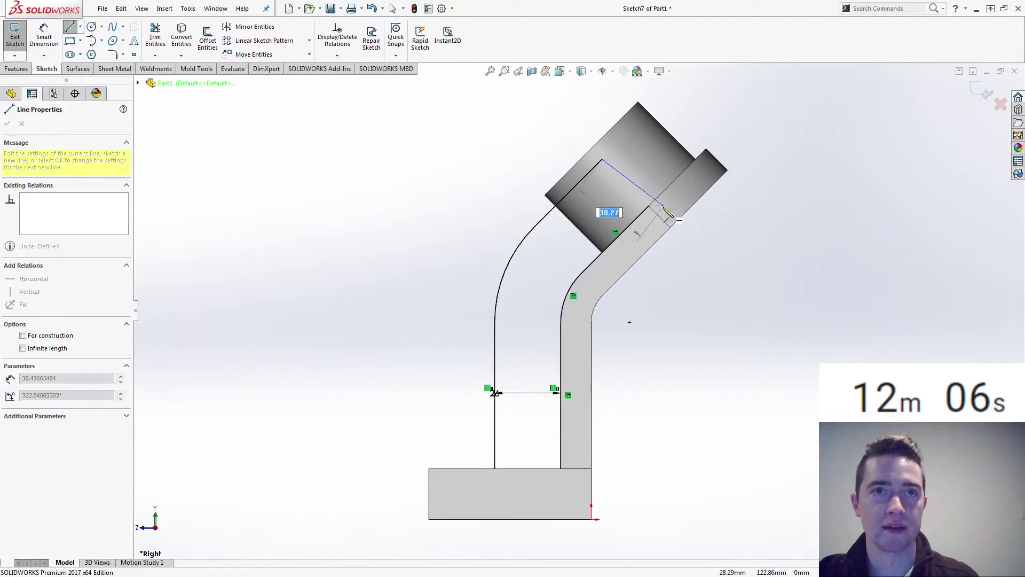
pyautogui.click(649, 207)
pyautogui.press('Escape')
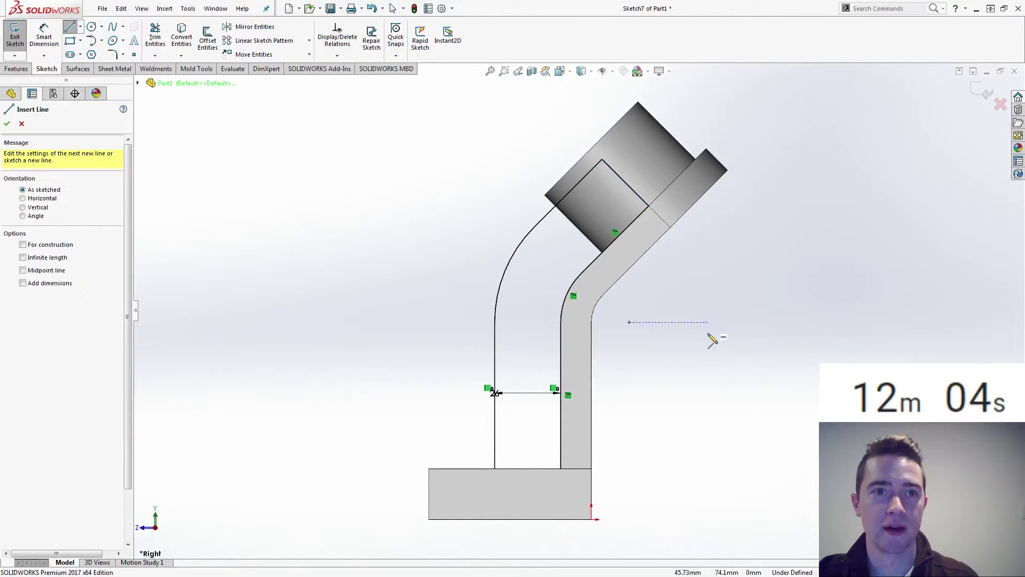
pyautogui.press('Escape')
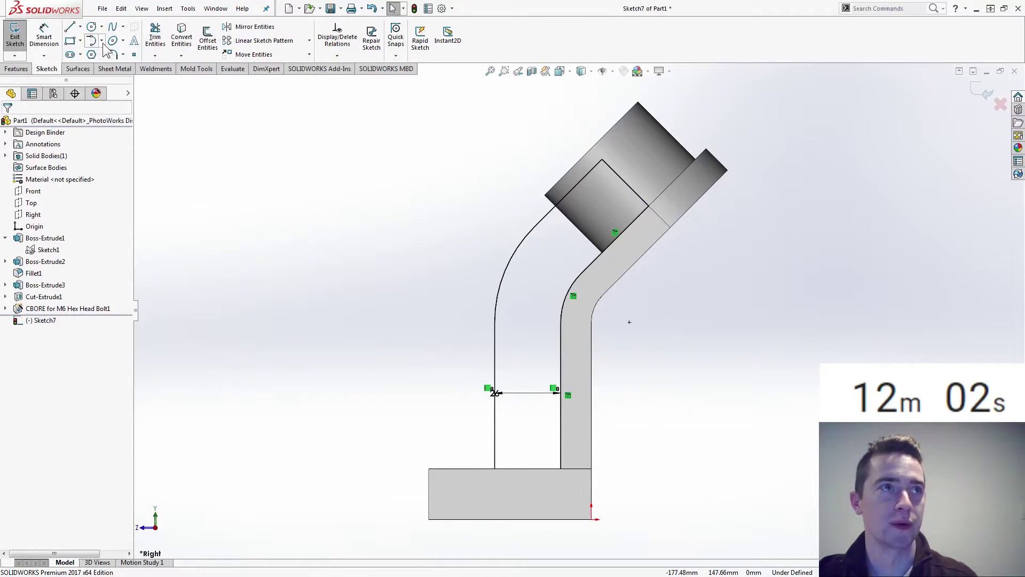
# Draw a three-point arc from the base corner and dimension it R55
pyautogui.click(101, 41)
pyautogui.click(140, 80)
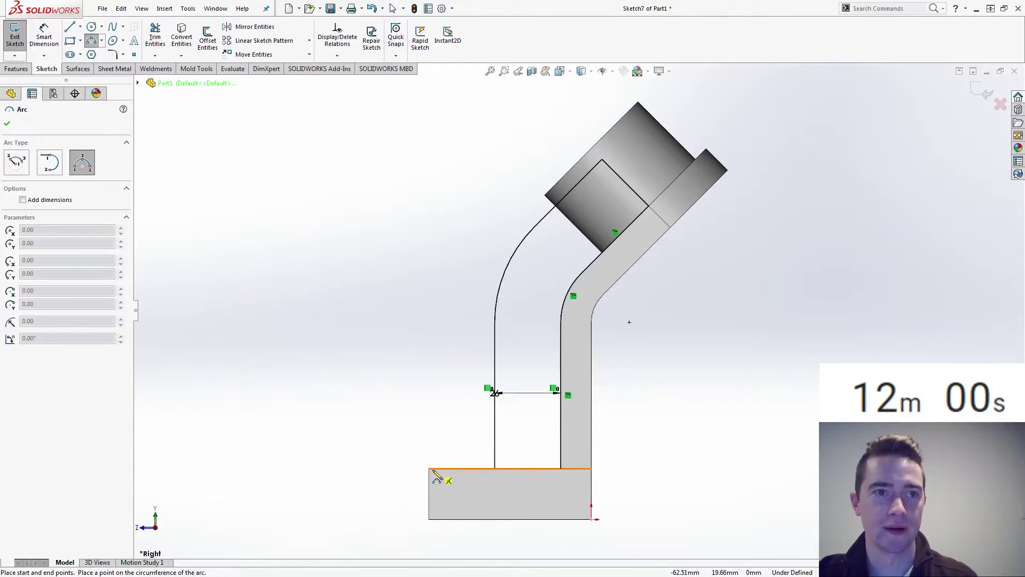
pyautogui.click(494, 358)
pyautogui.click(481, 426)
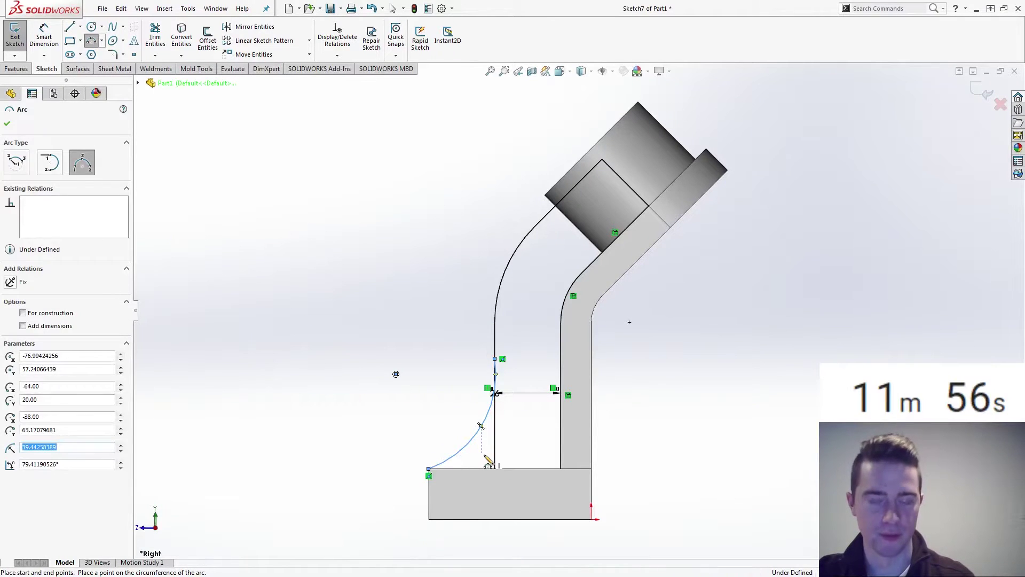
pyautogui.press('Escape')
pyautogui.moveTo(334, 389); pyautogui.dragTo(337, 334, button='right')
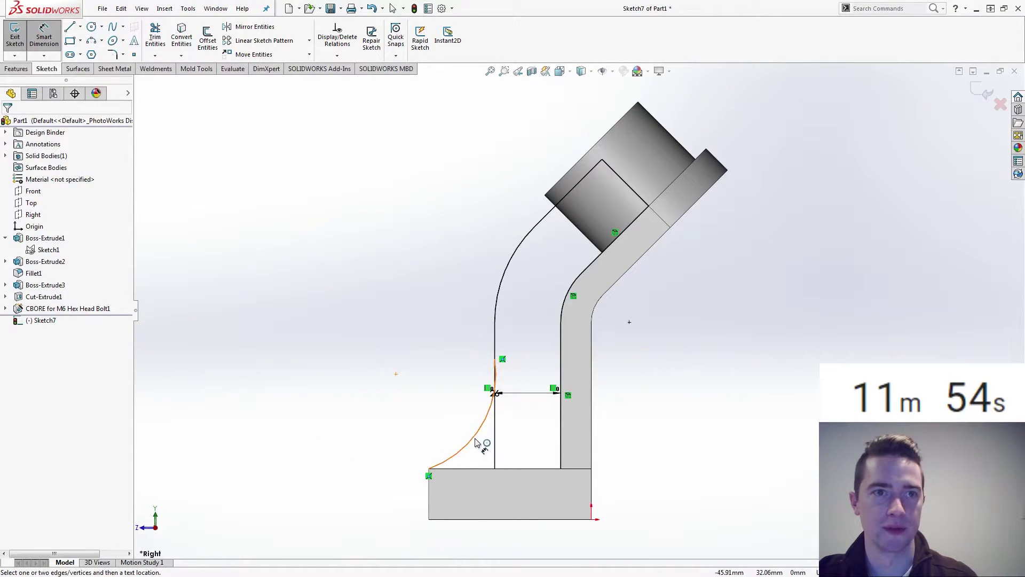
pyautogui.click(482, 414)
pyautogui.click(432, 411)
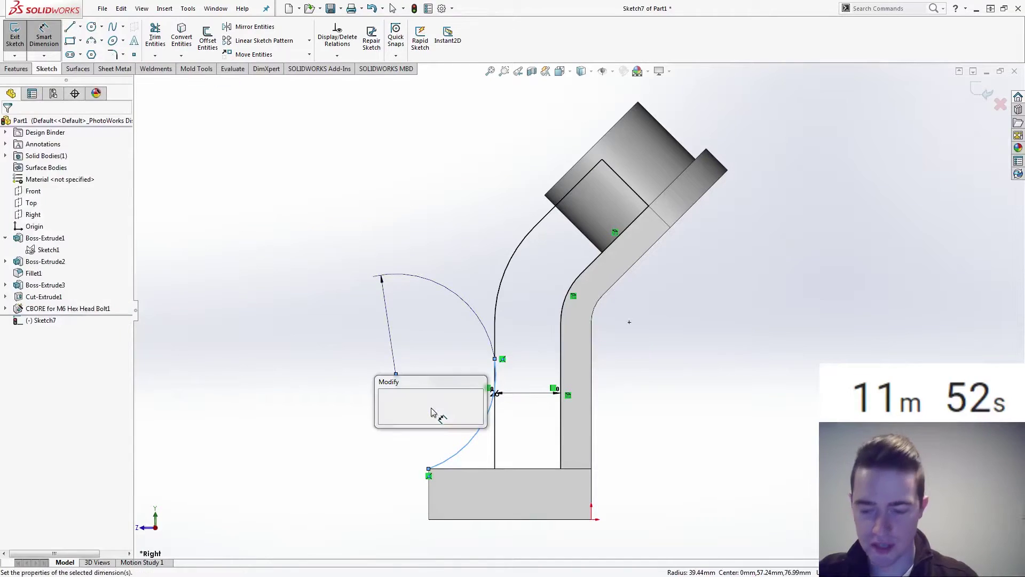
pyautogui.write('55')
pyautogui.press('Return')
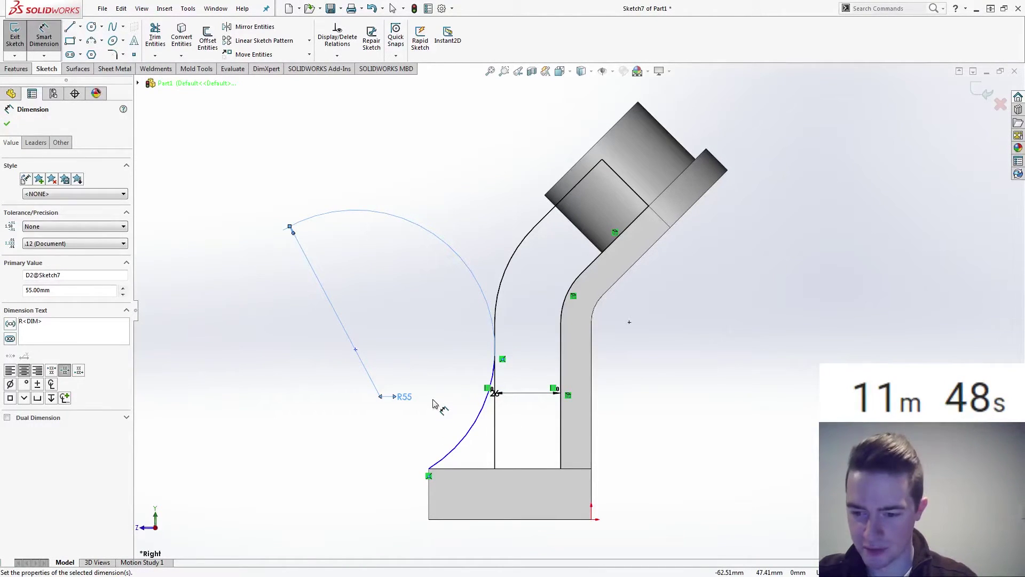
pyautogui.press('Escape')
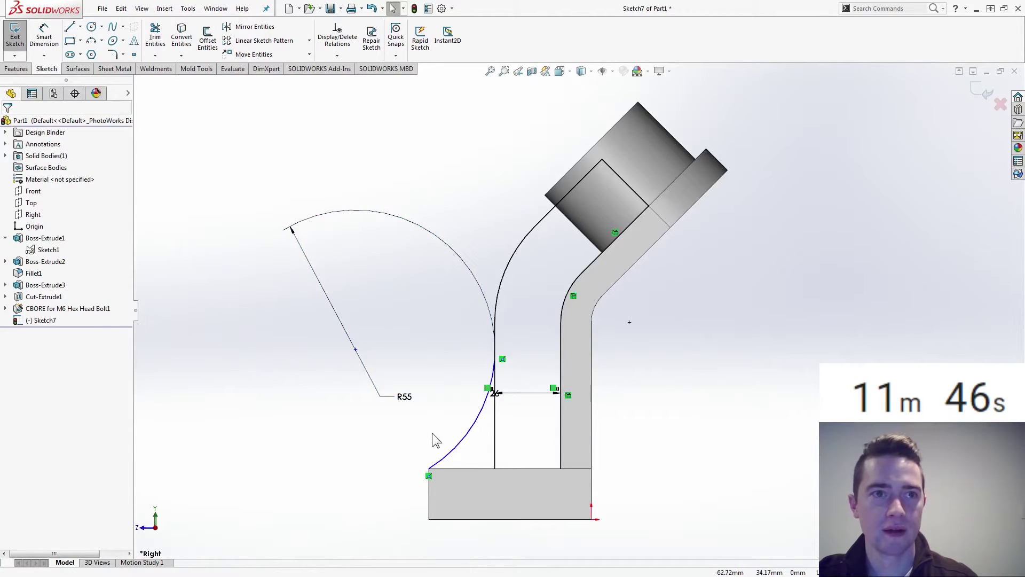
# Slide the arc's end down the vertical line and make the arc tangent to it
pyautogui.moveTo(495, 359); pyautogui.dragTo(506, 416)
pyautogui.moveTo(405, 396); pyautogui.dragTo(443, 419)
pyautogui.click(352, 426)
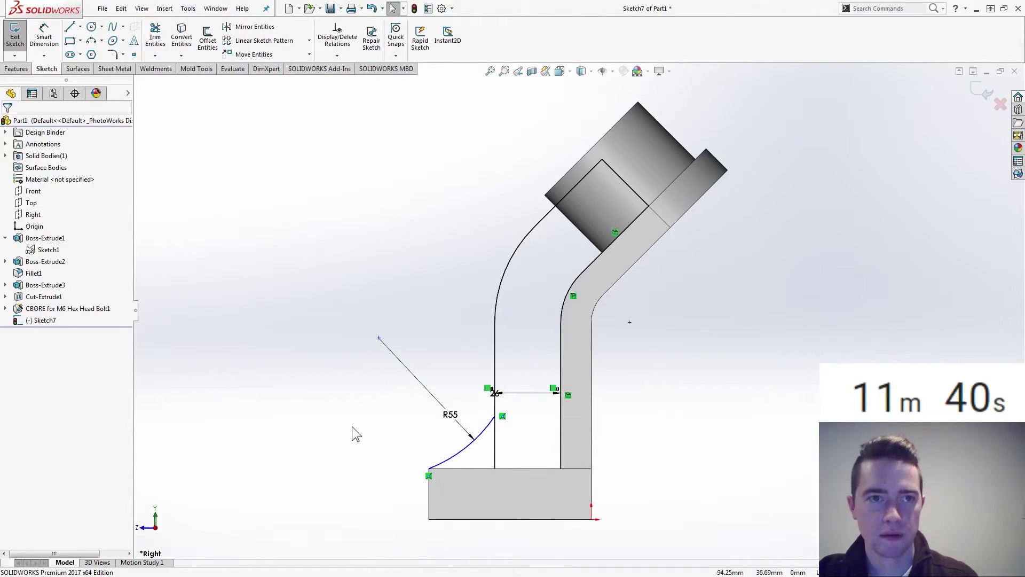
pyautogui.click(495, 419)
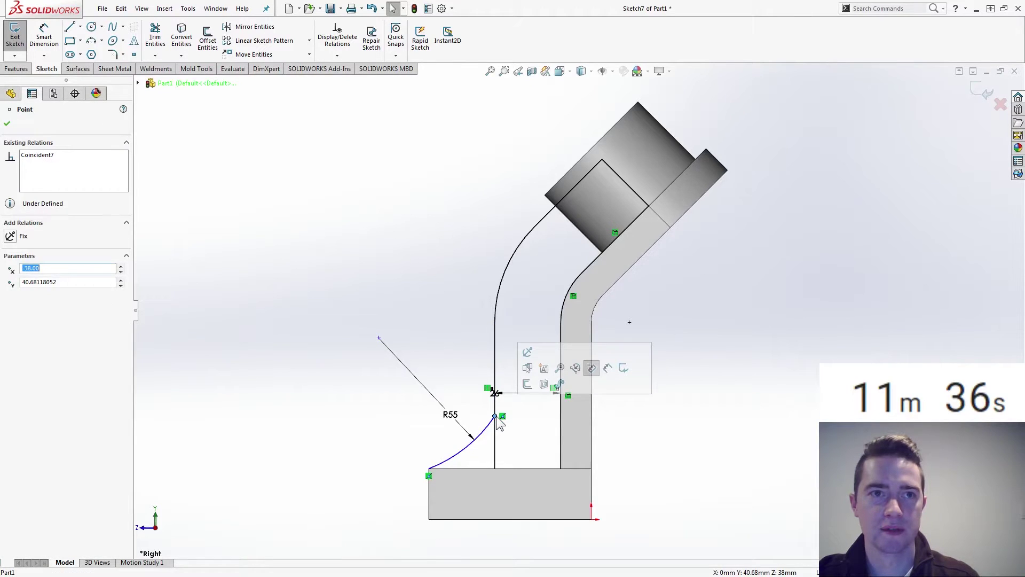
pyautogui.click(489, 434)
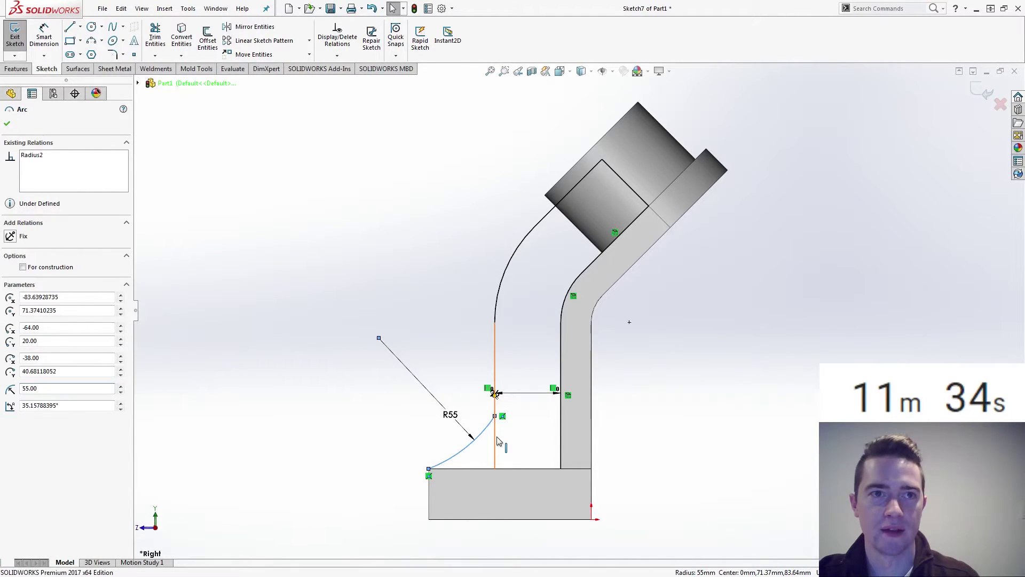
pyautogui.keyDown('ctrl'); pyautogui.click(495, 374); pyautogui.keyUp('ctrl')
pyautogui.click(528, 374)
pyautogui.click(620, 442)
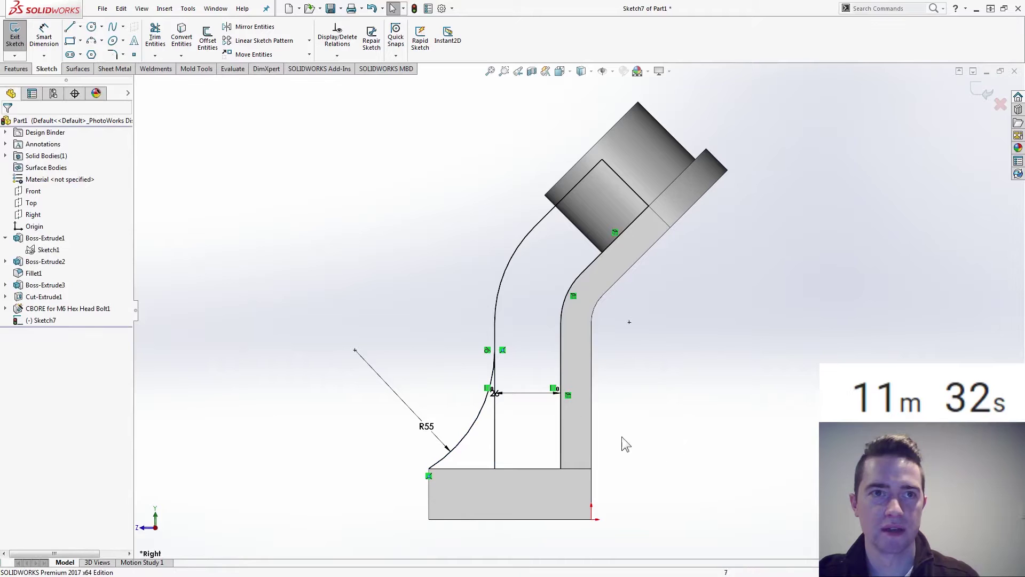
# Trim the vertical line below the arc and close the profile along the base top
pyautogui.click(155, 37)
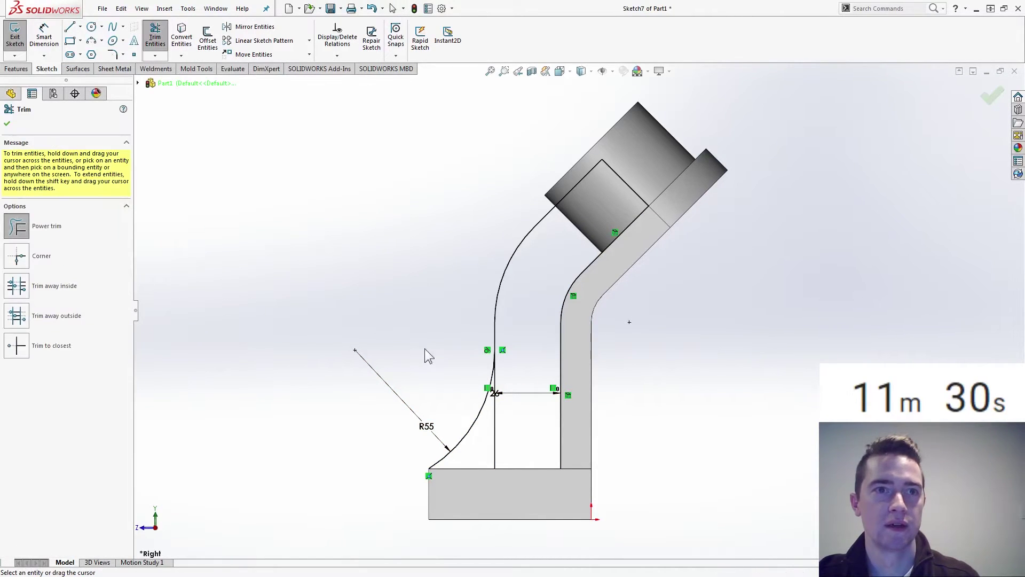
pyautogui.moveTo(503, 423); pyautogui.dragTo(502, 467)
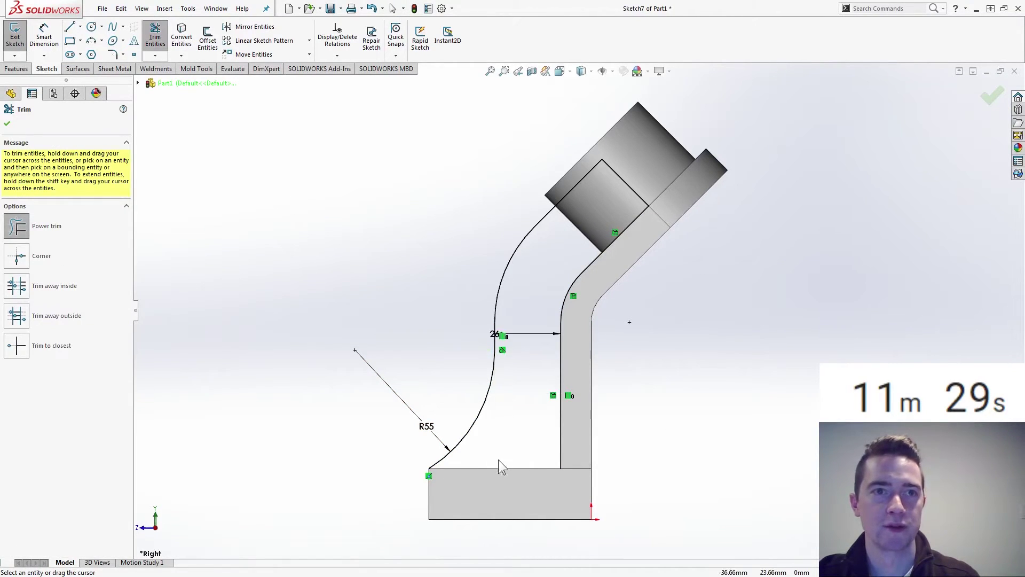
pyautogui.click(70, 27)
pyautogui.click(429, 469)
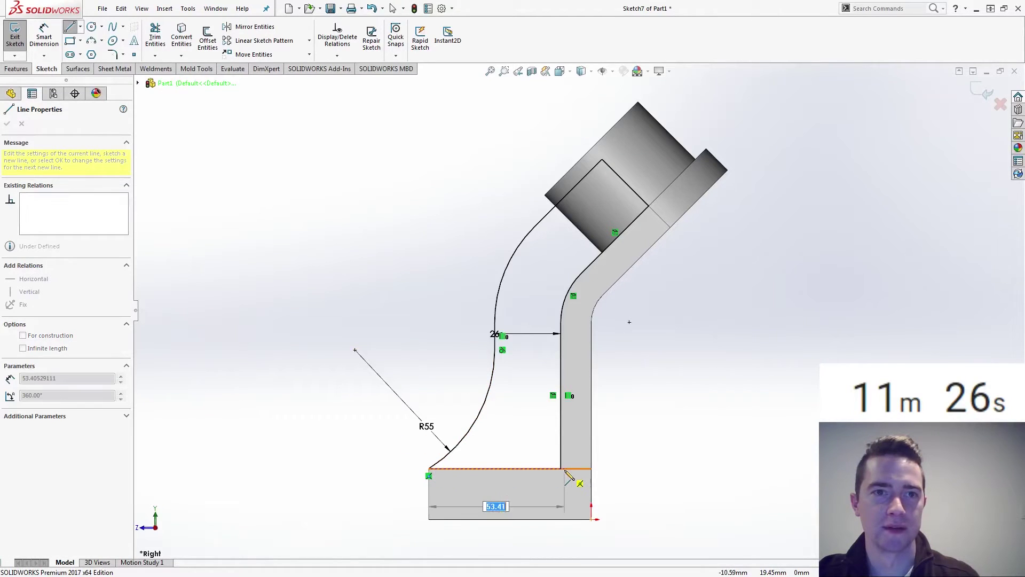
pyautogui.click(561, 468)
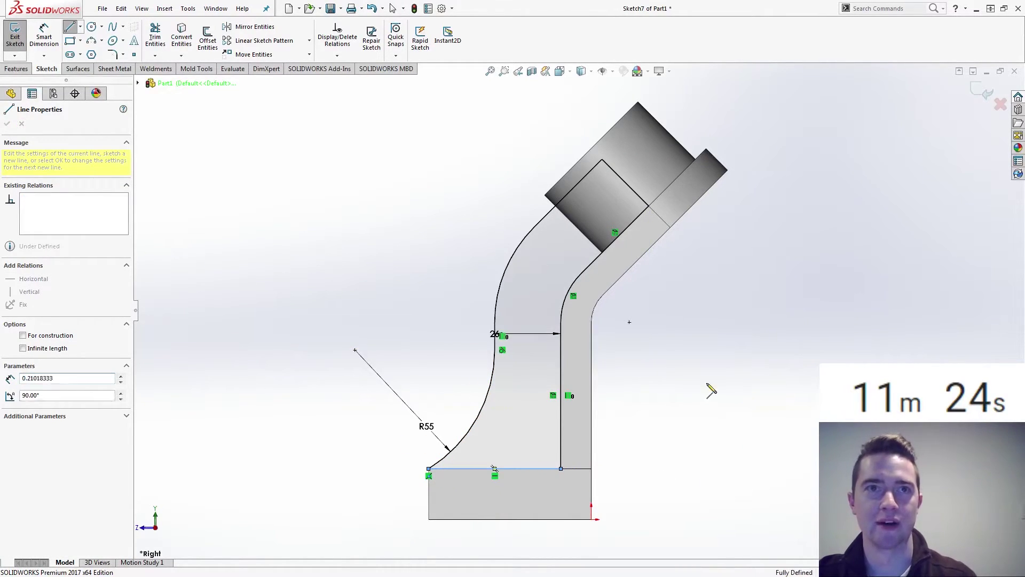
pyautogui.press('Escape')
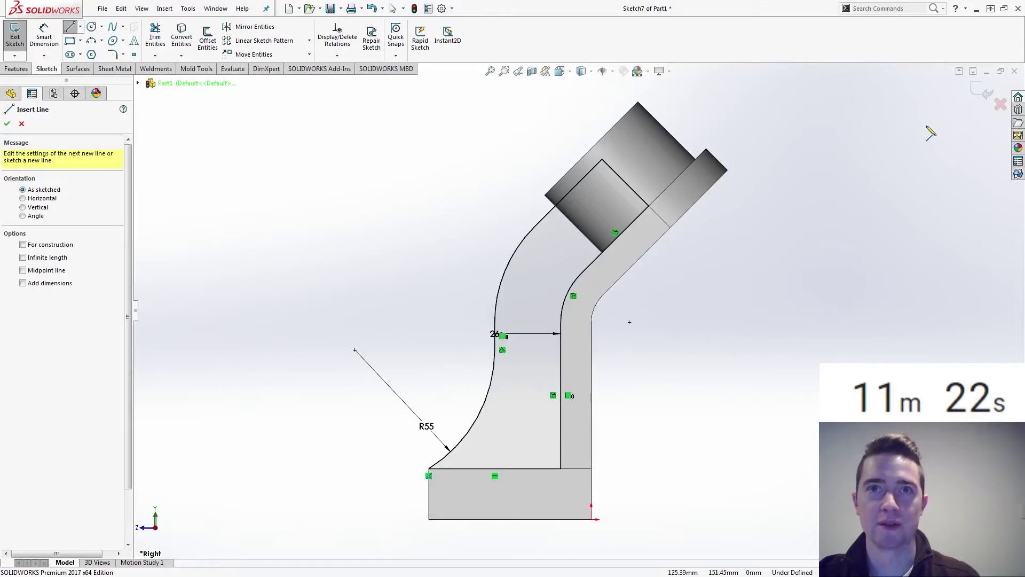
pyautogui.click(16, 69)
pyautogui.click(21, 38)
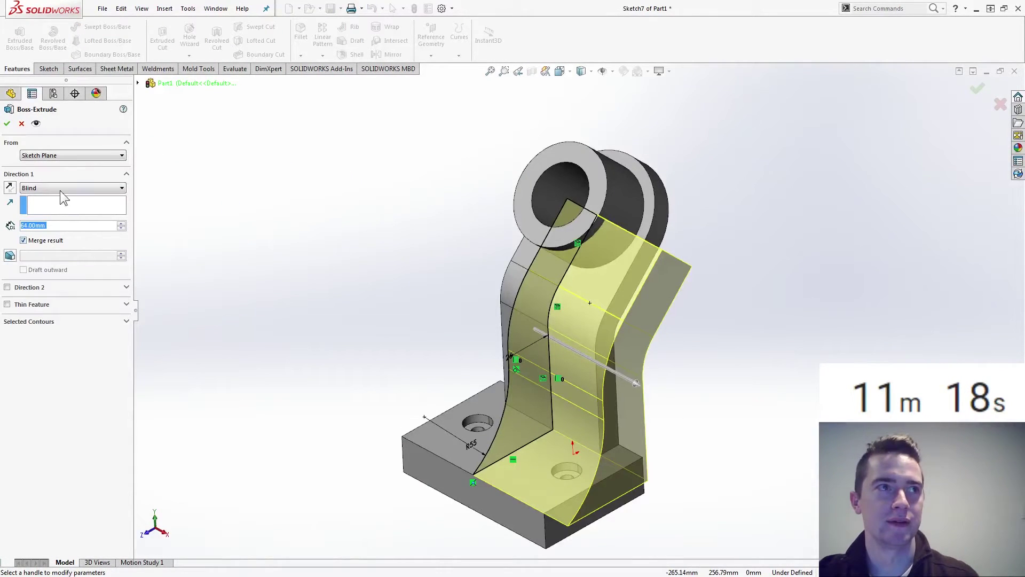
# Set the extrusion to Mid Plane with a 10 mm depth and inspect the web
pyautogui.click(59, 189)
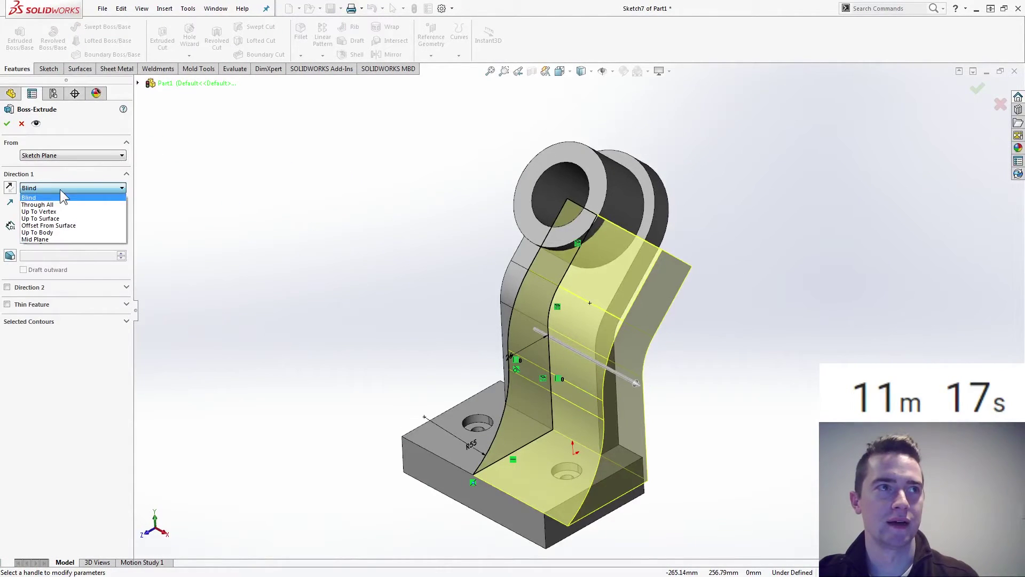
pyautogui.click(66, 239)
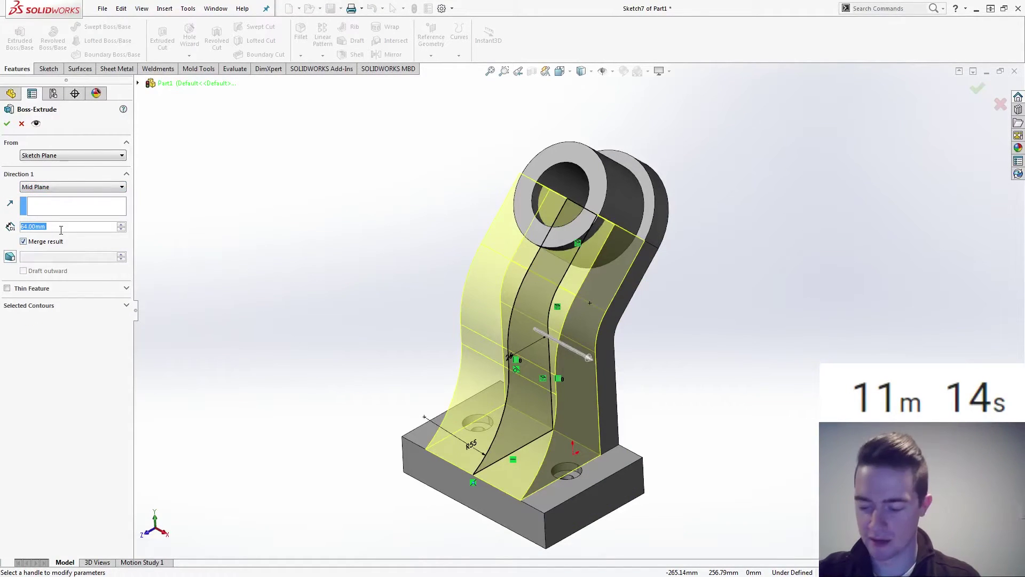
pyautogui.write('10')
pyautogui.press('Return')
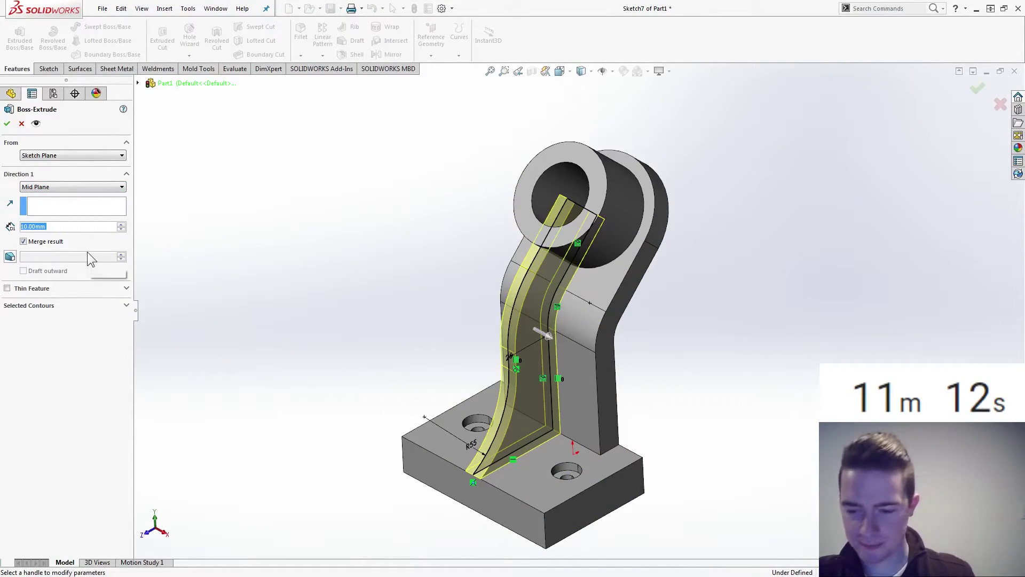
pyautogui.press('Right')
pyautogui.press('Right')
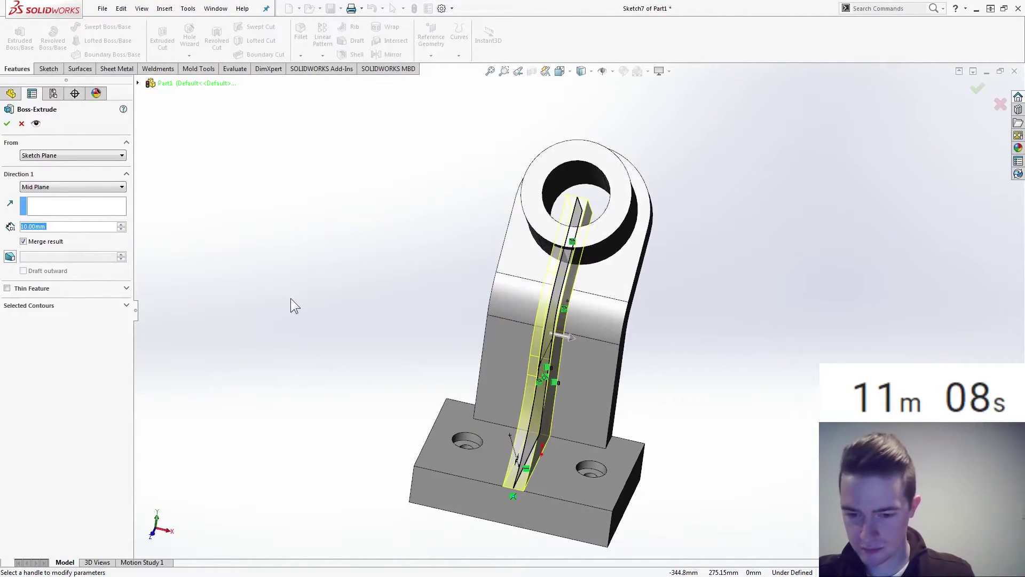
pyautogui.press('Right')
pyautogui.press('Right')
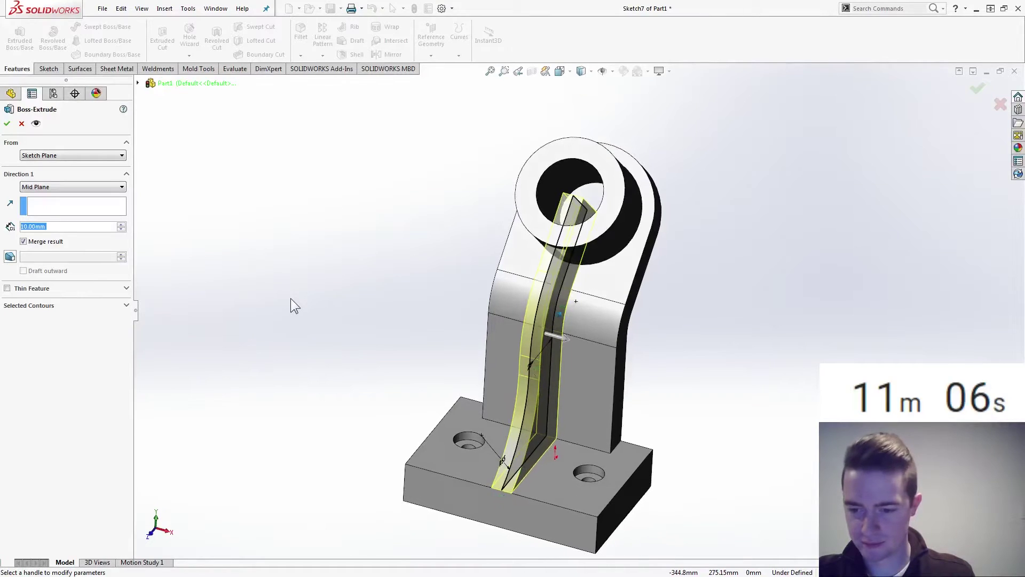
pyautogui.press('Right')
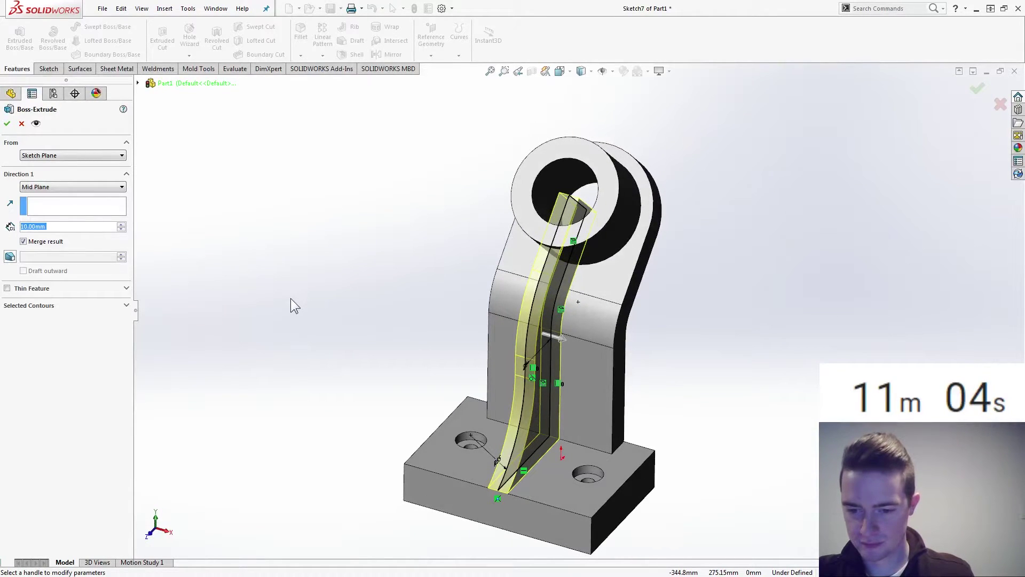
# Check the web thickness on the drawing, change the depth to 15 mm and accept
pyautogui.hotkey('alt', 'Tab')
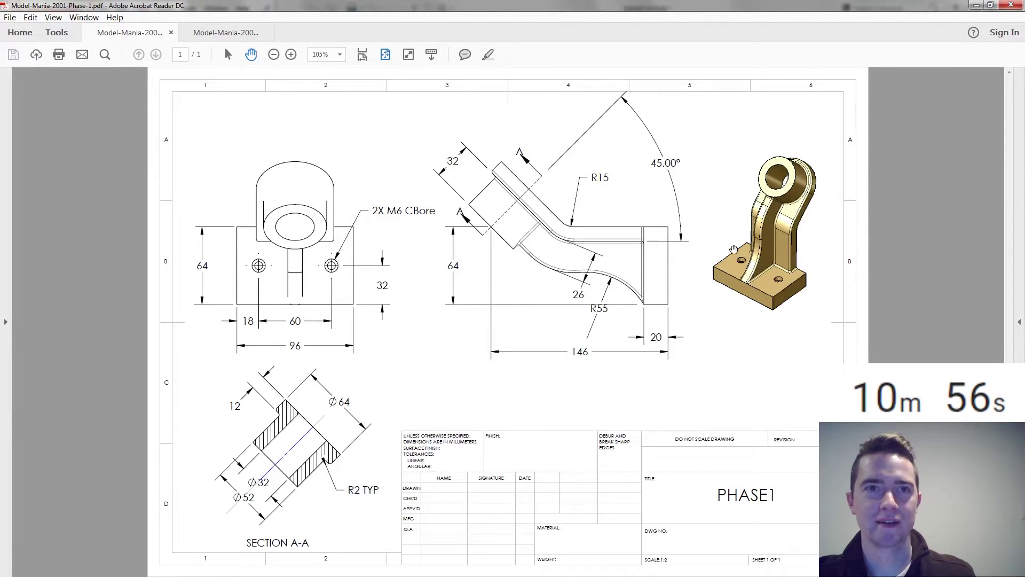
pyautogui.click(976, 4)
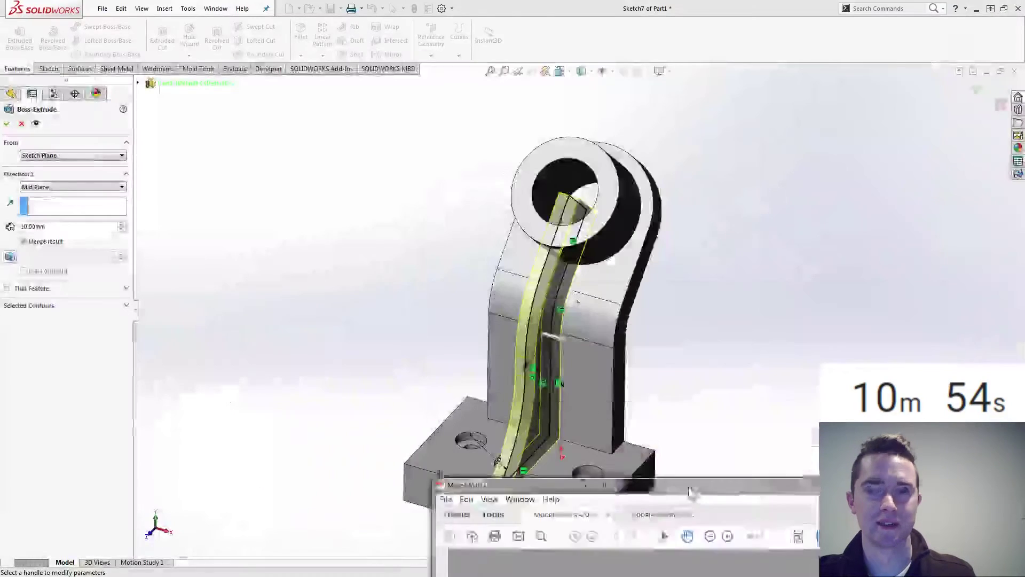
pyautogui.click(76, 223)
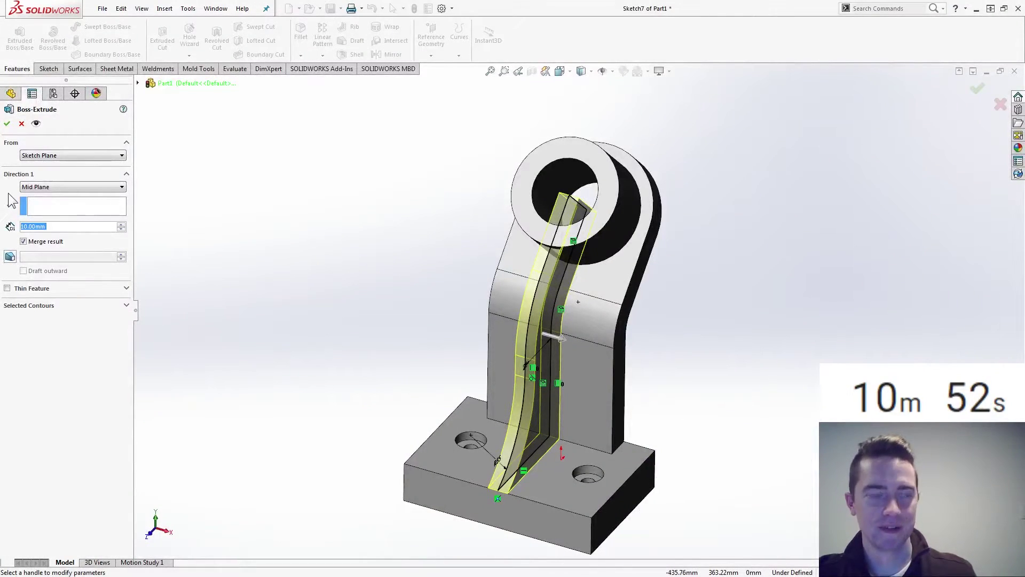
pyautogui.write('15')
pyautogui.press('Return')
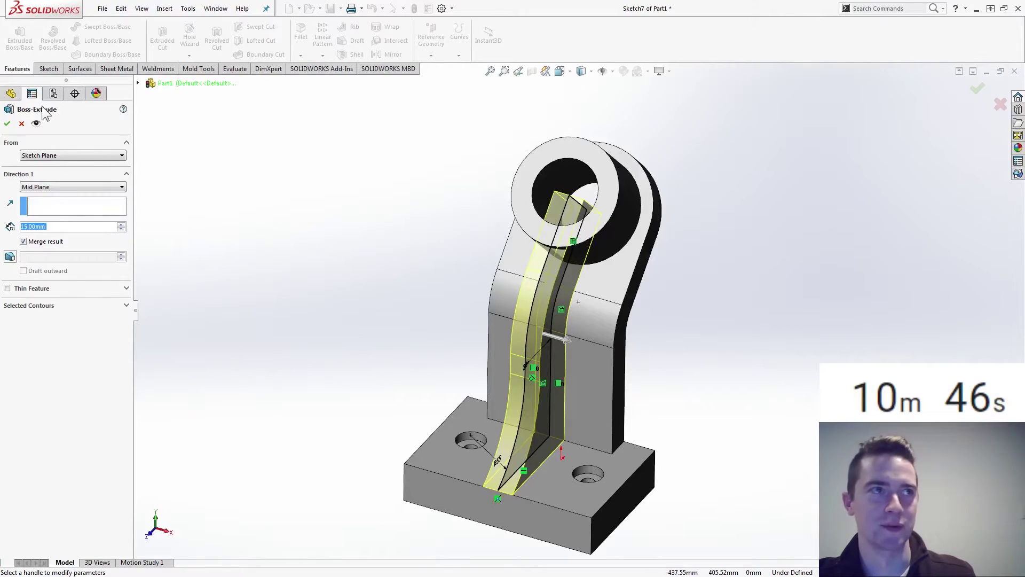
pyautogui.press('Return')
pyautogui.moveTo(373, 248); pyautogui.dragTo(646, 278, button='middle')
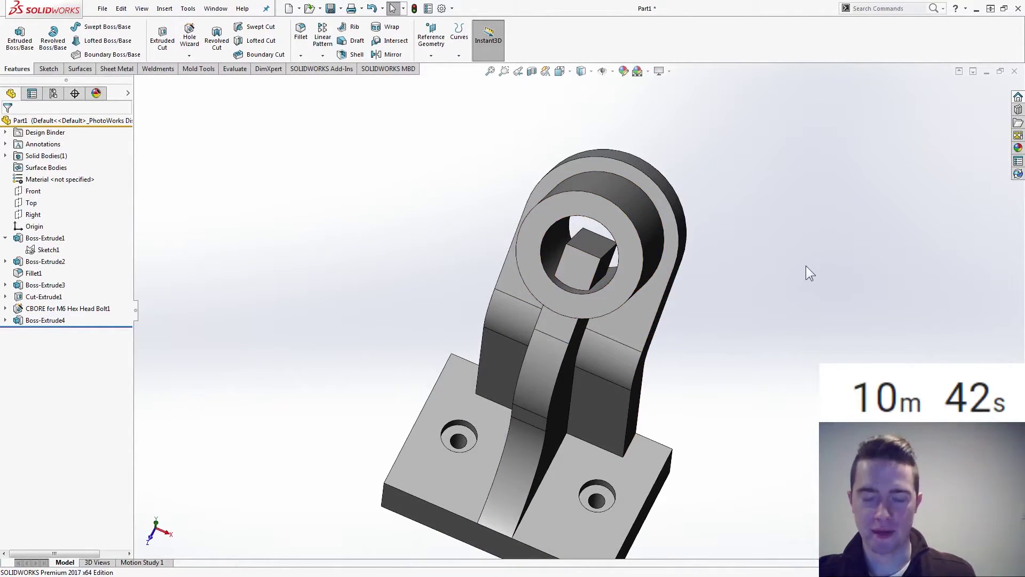
# Remove the five square-boss faces with Delete Face using Delete and Fill
pyautogui.write('de')
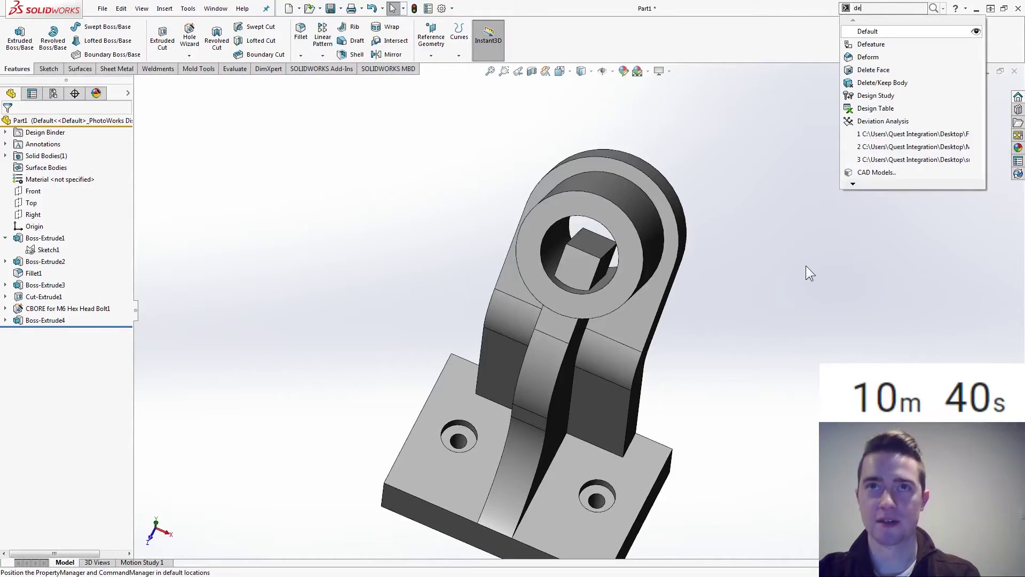
pyautogui.write('lete')
pyautogui.press('Return')
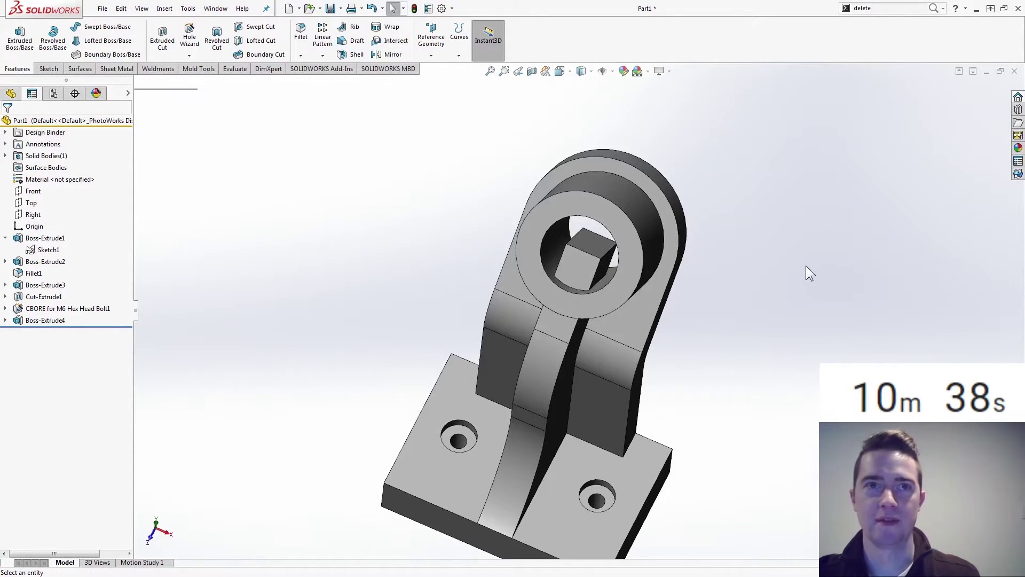
pyautogui.click(576, 270)
pyautogui.click(592, 246)
pyautogui.moveTo(591, 245)
pyautogui.mouseDown(button='middle')
pyautogui.moveTo(579, 271)
pyautogui.moveTo(600, 270)
pyautogui.moveTo(626, 291)
pyautogui.moveTo(569, 279)
pyautogui.moveTo(582, 282)
pyautogui.moveTo(587, 261)
pyautogui.mouseUp(button='middle')
pyautogui.click(600, 271)
pyautogui.click(576, 278)
pyautogui.click(587, 262)
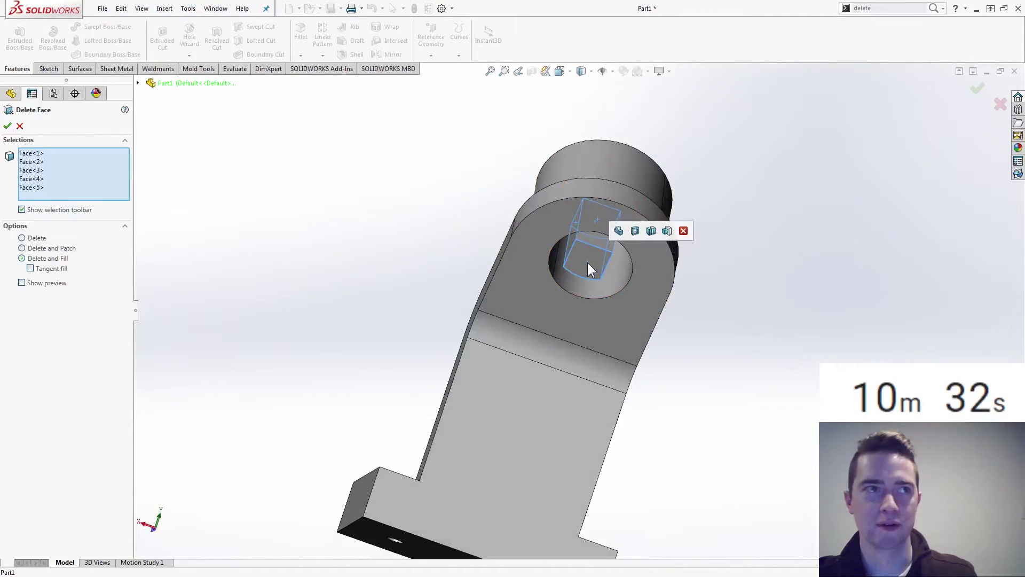
pyautogui.click(46, 248)
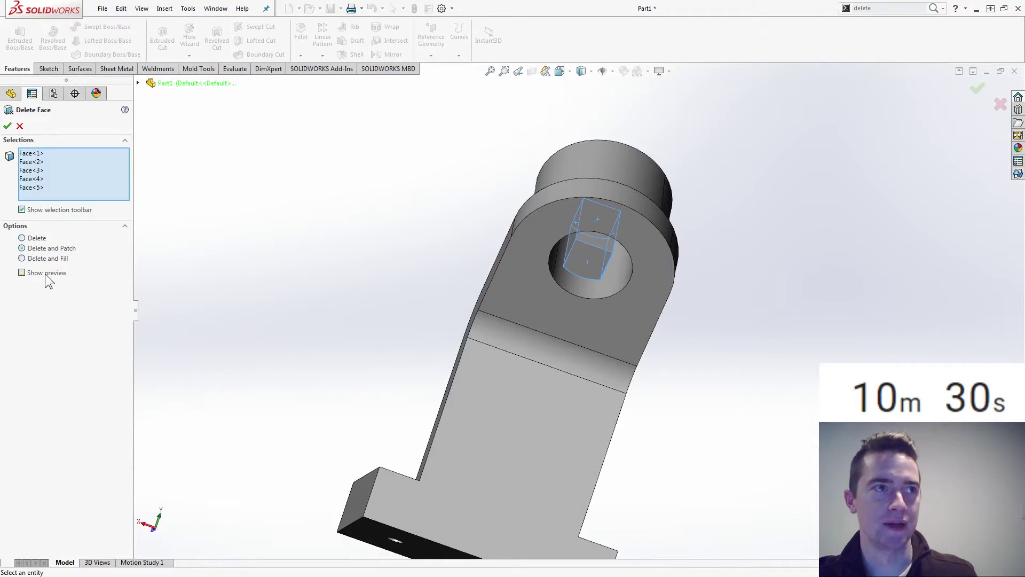
pyautogui.click(22, 273)
pyautogui.click(32, 258)
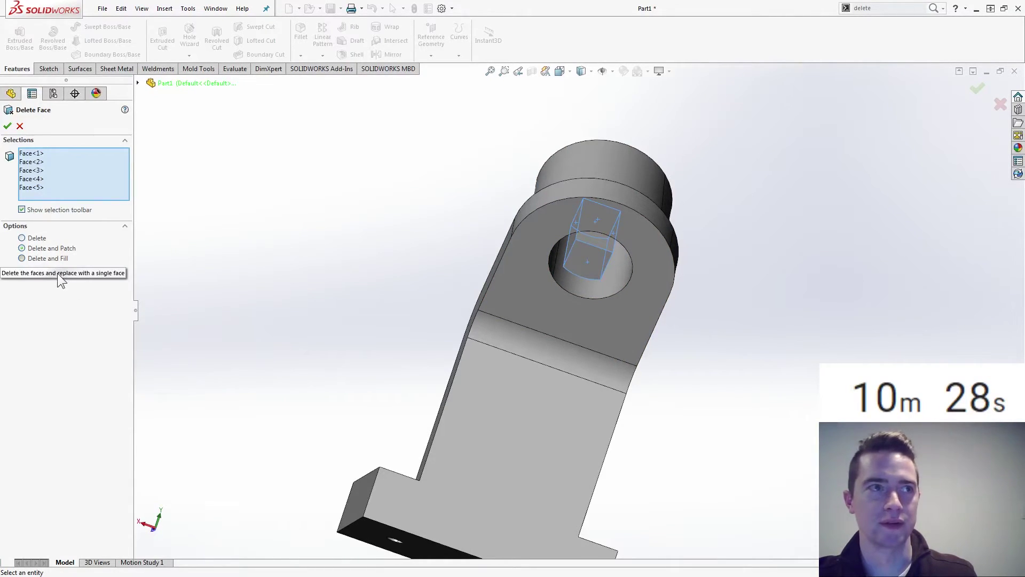
pyautogui.click(7, 125)
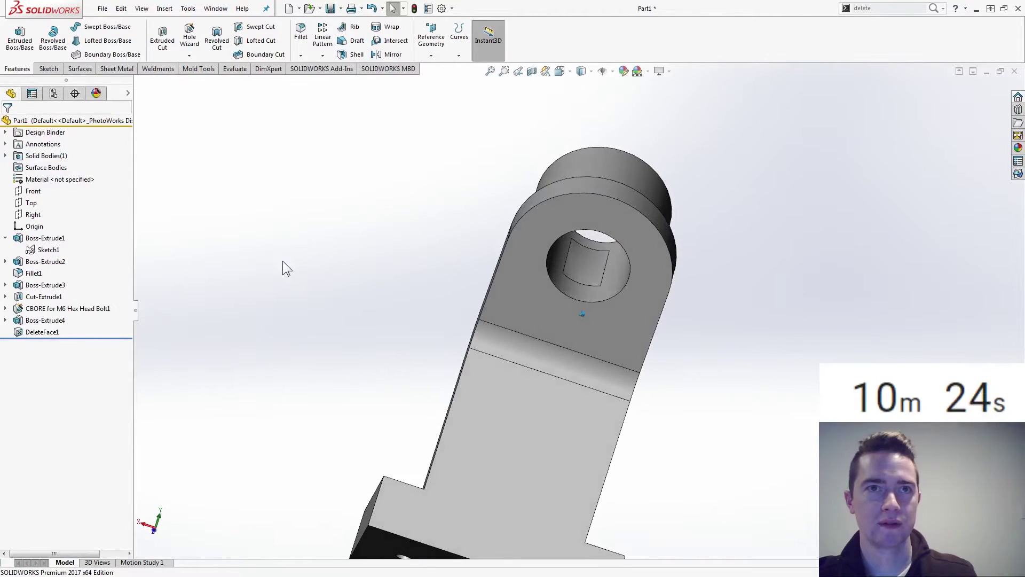
# Edit DeleteFace1 to turn on Tangent fill
pyautogui.click(37, 330)
pyautogui.click(49, 288)
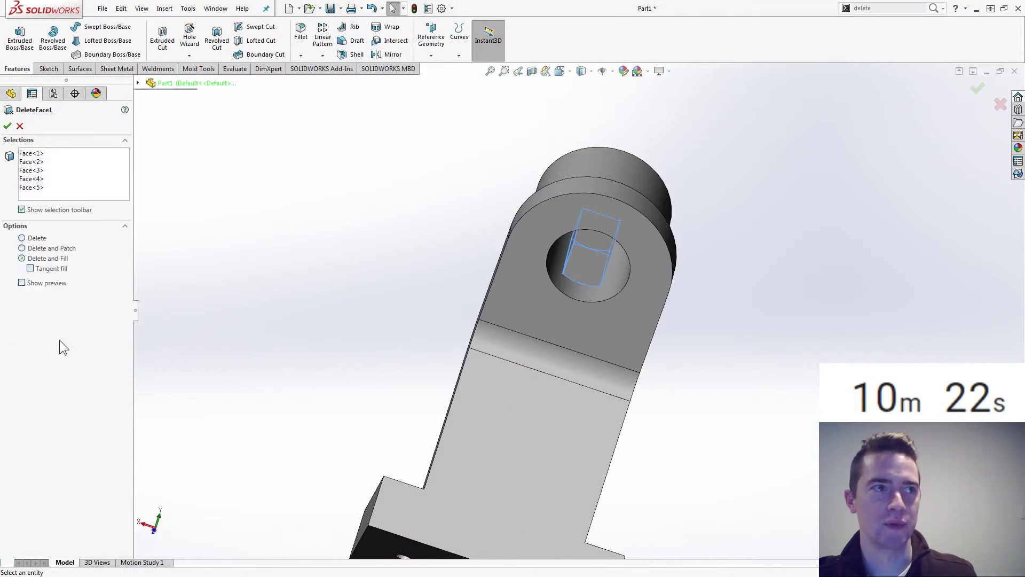
pyautogui.click(40, 268)
pyautogui.click(7, 125)
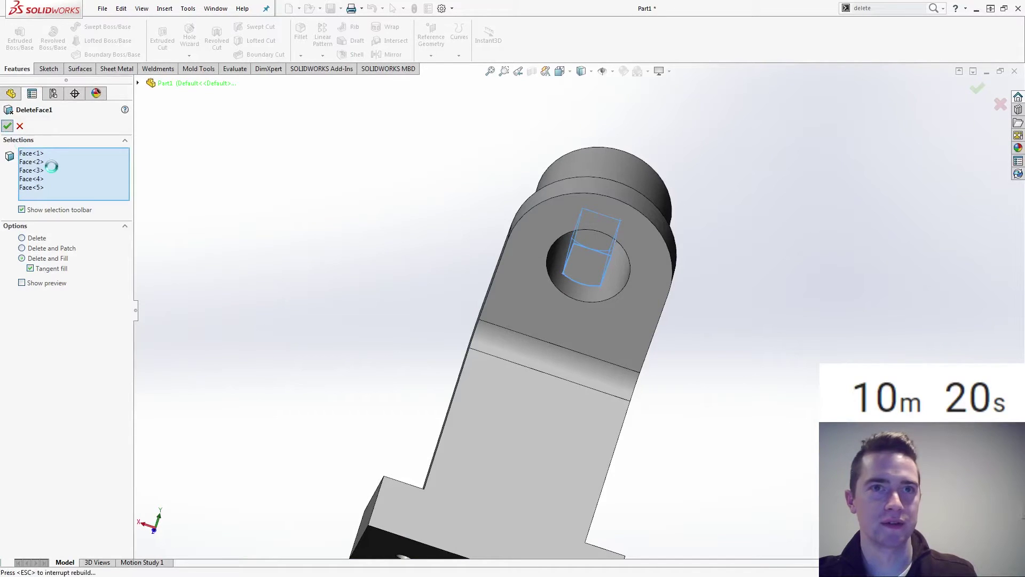
pyautogui.click(52, 333)
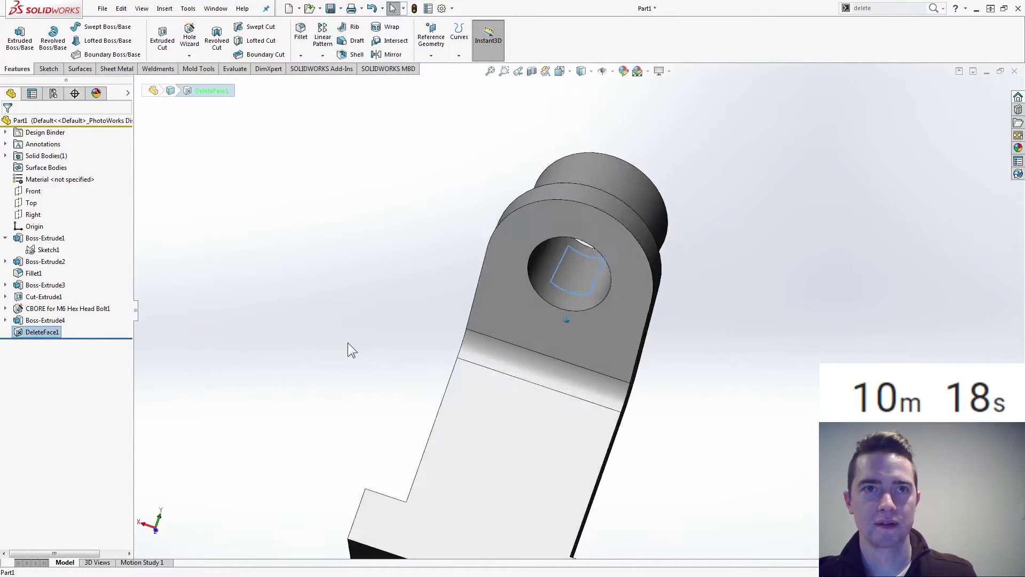
pyautogui.moveTo(348, 342); pyautogui.dragTo(315, 327, button='middle')
# Delete the DeleteFace1 feature
pyautogui.hotkey('ctrl', '7')
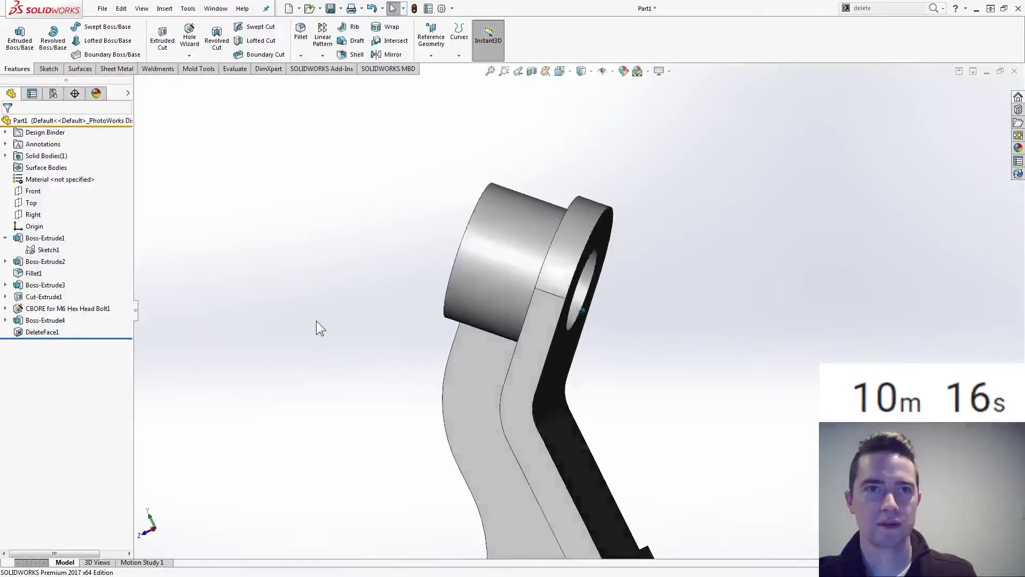
pyautogui.rightClick(25, 333)
pyautogui.click(67, 393)
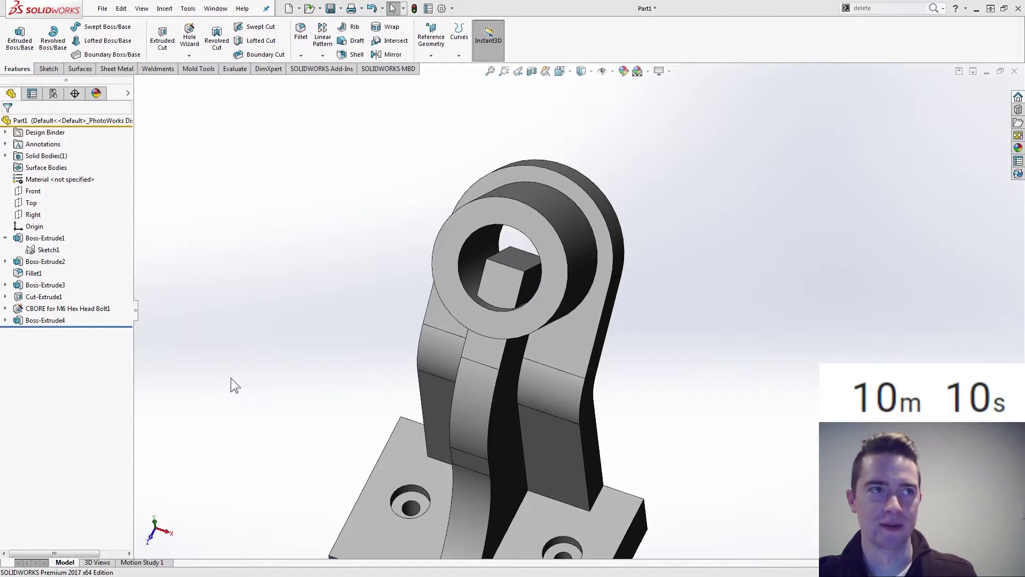
# Reorder Boss-Extrude4 above Cut-Extrude1 in the FeatureManager tree
pyautogui.click(44, 297)
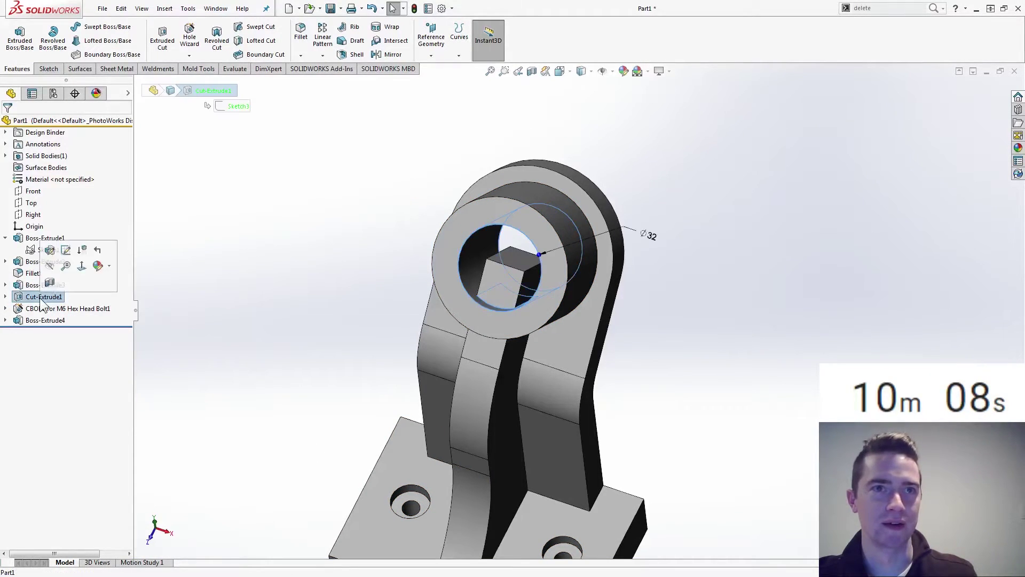
pyautogui.moveTo(32, 321); pyautogui.dragTo(32, 287)
pyautogui.hotkey('ctrl', '7')
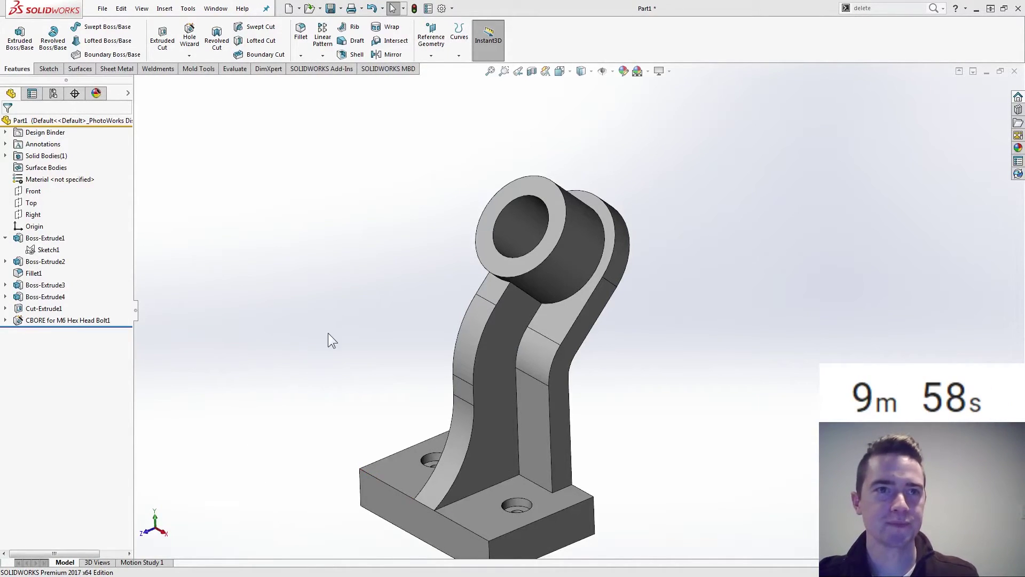
pyautogui.click(301, 32)
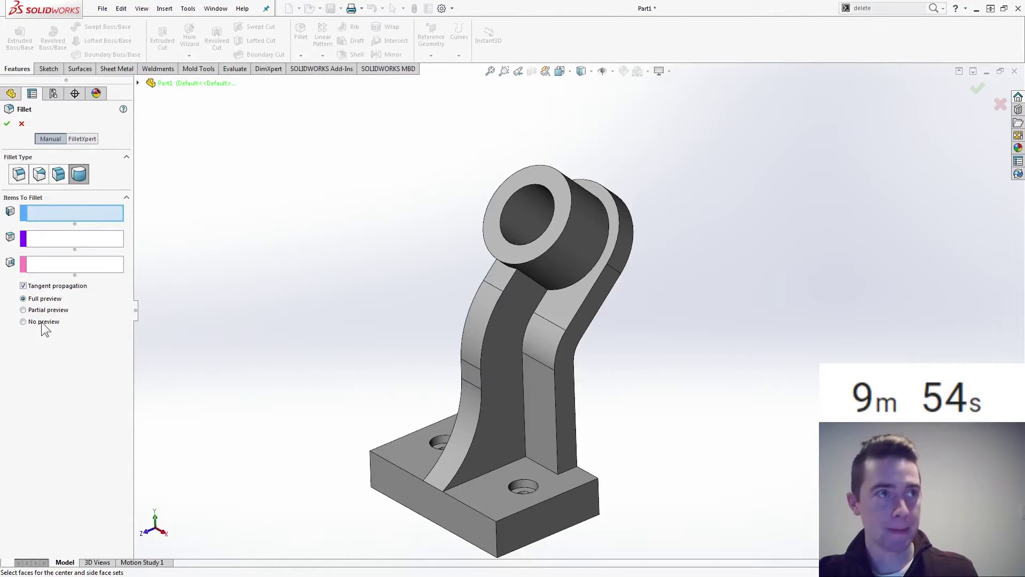
# Set a constant-size 2 mm fillet and select all 17 concave edges
pyautogui.click(18, 174)
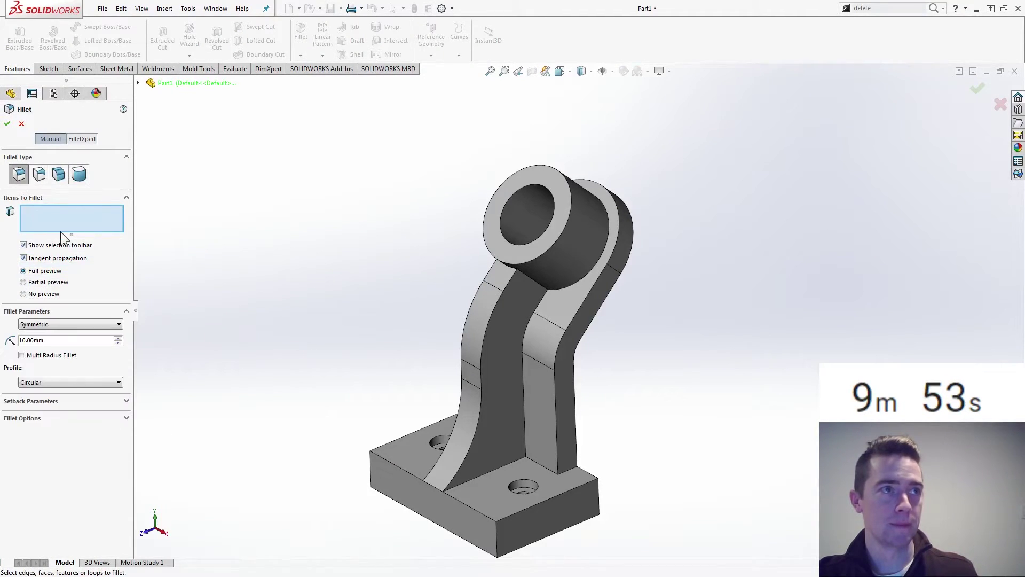
pyautogui.doubleClick(73, 340)
pyautogui.write('2')
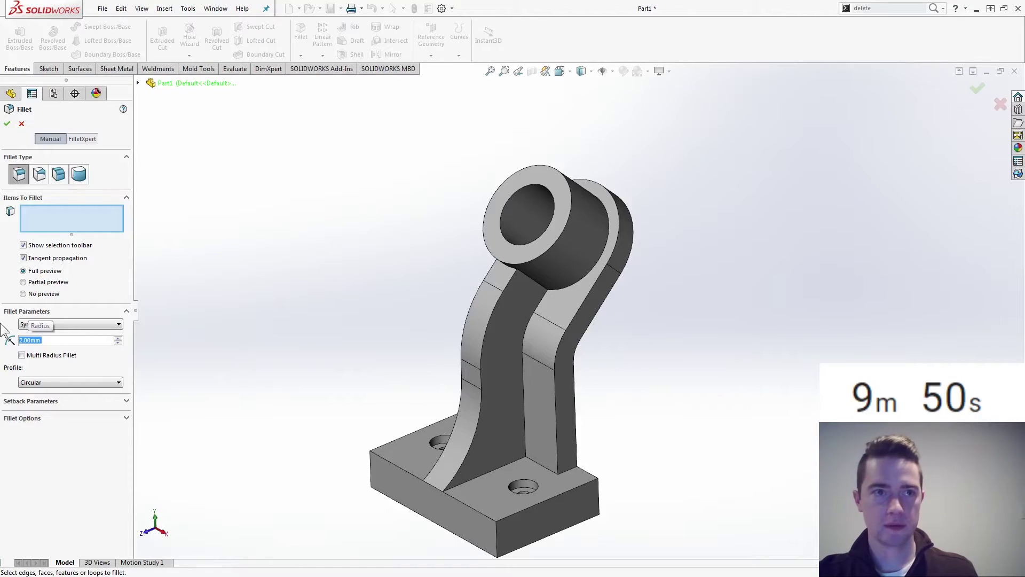
pyautogui.press('Return')
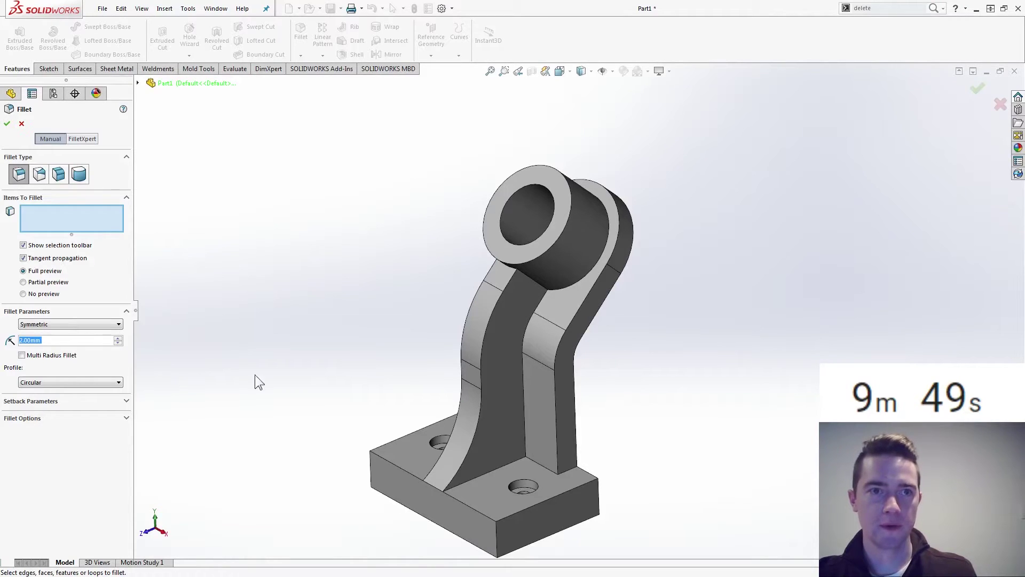
pyautogui.click(495, 470)
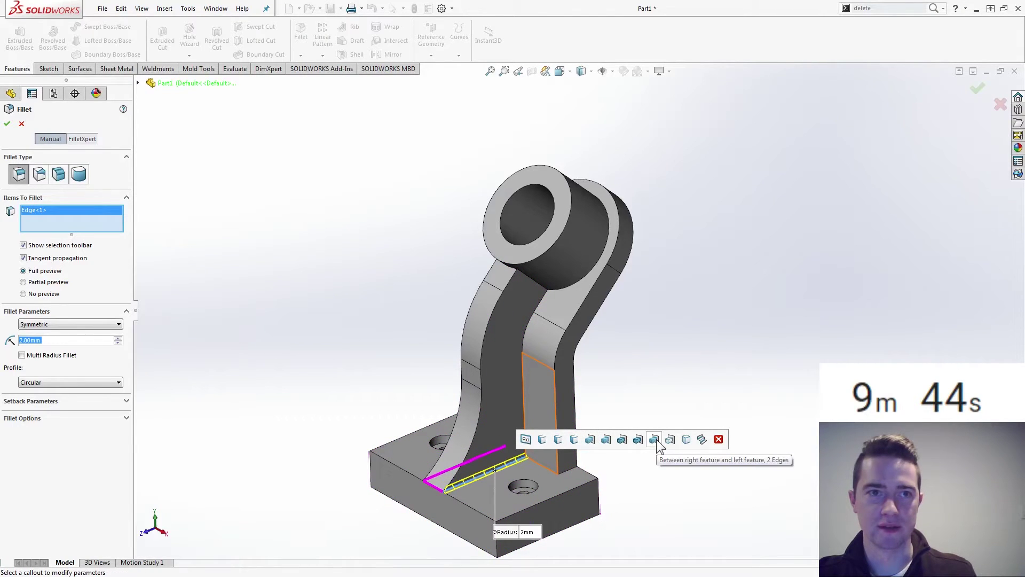
pyautogui.click(701, 438)
# Remove both counterbore hole edges from the fillet selection
pyautogui.moveTo(663, 489); pyautogui.dragTo(480, 438, button='middle')
pyautogui.click(461, 430)
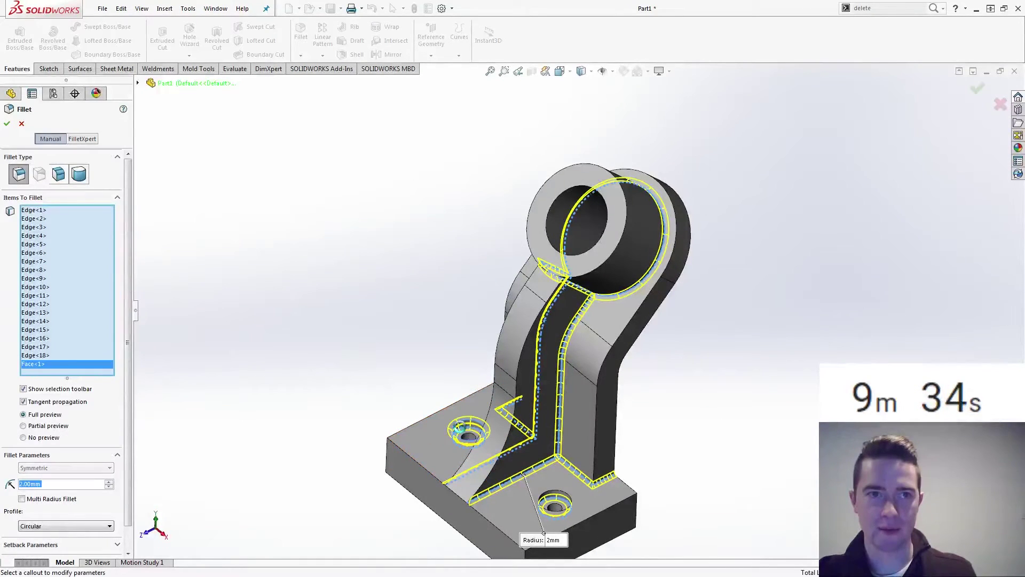
pyautogui.click(461, 430)
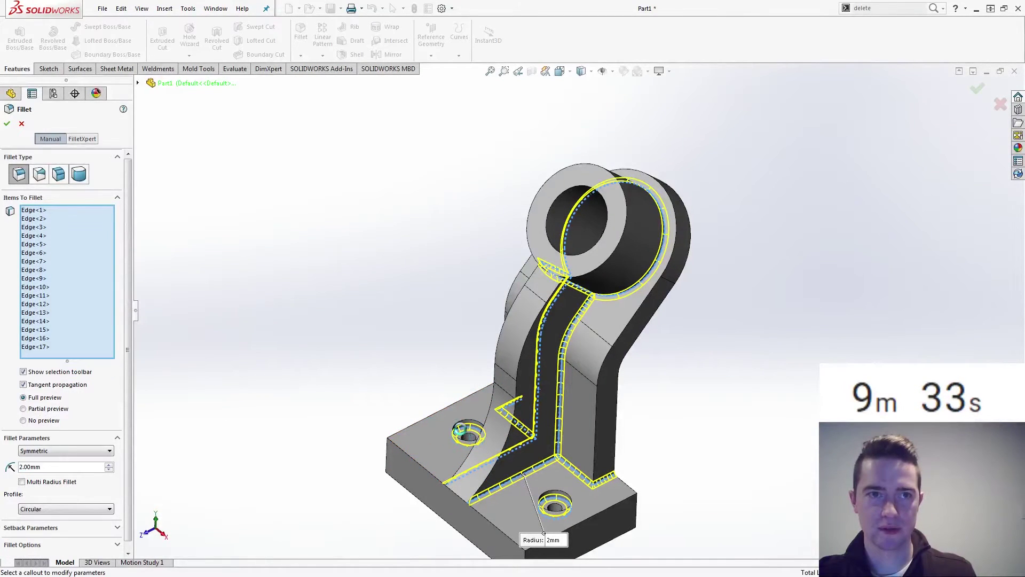
pyautogui.click(556, 500)
# Add the outer rib edges to the fillet, keeping Tangent propagation on
pyautogui.moveTo(556, 500); pyautogui.dragTo(343, 371, button='middle')
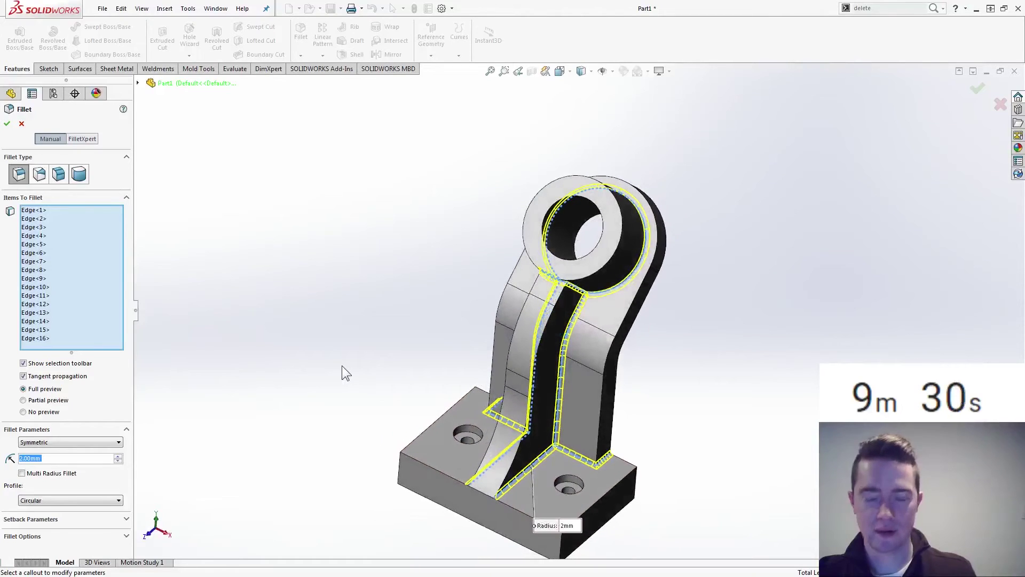
pyautogui.press('Left')
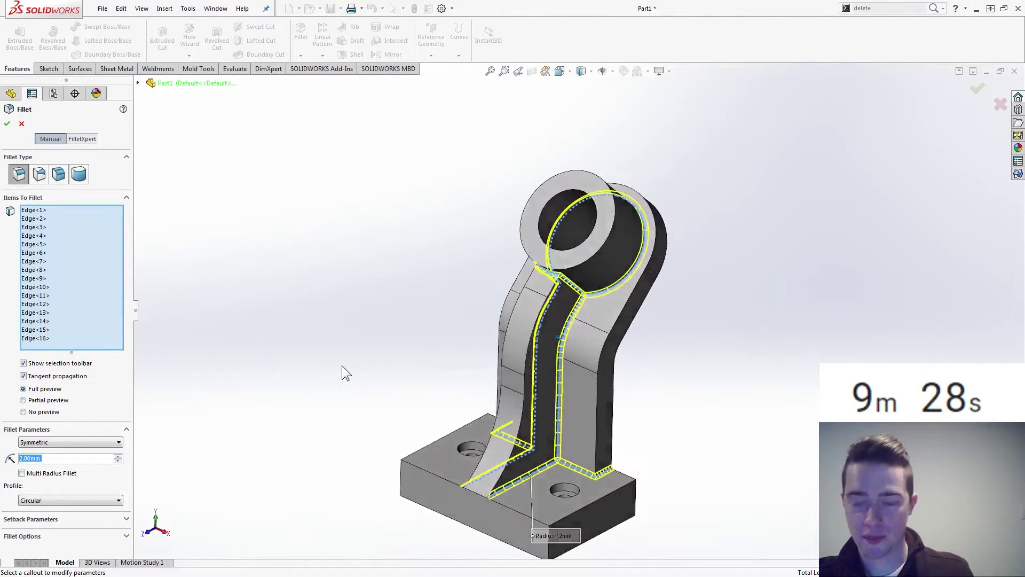
pyautogui.press('Left')
pyautogui.press('Left')
pyautogui.press('Left')
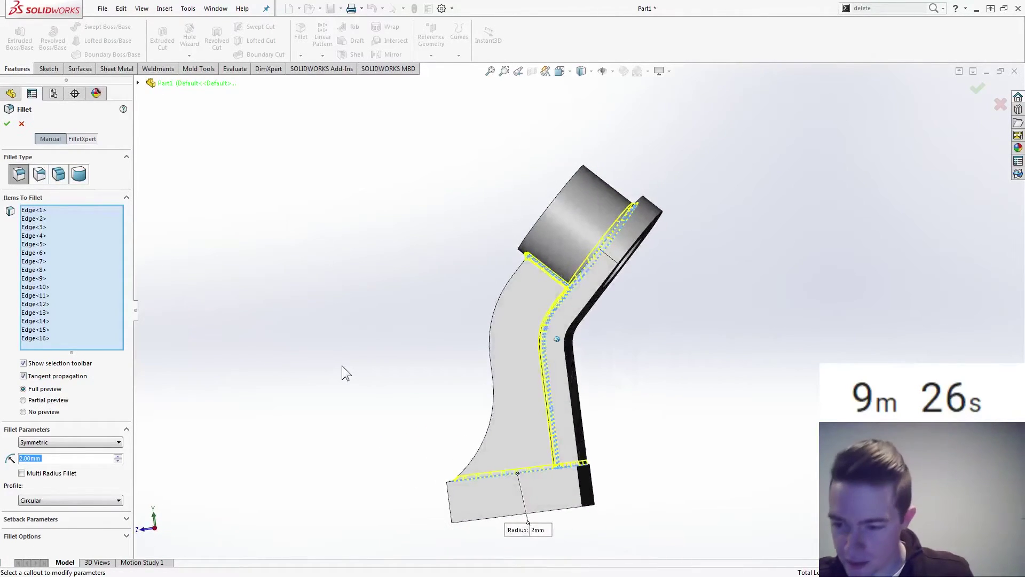
pyautogui.press('Left')
pyautogui.press('Left')
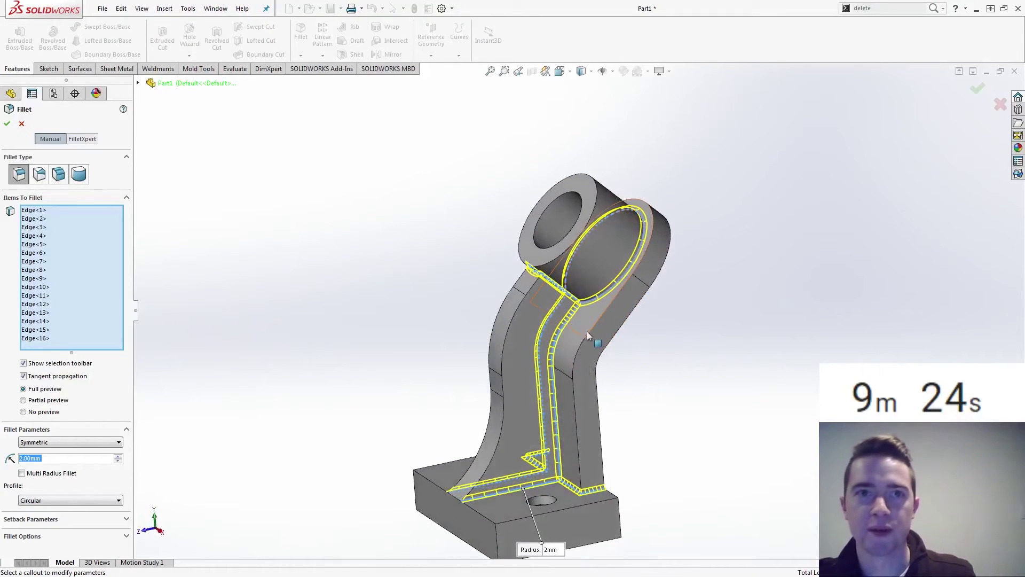
pyautogui.click(593, 329)
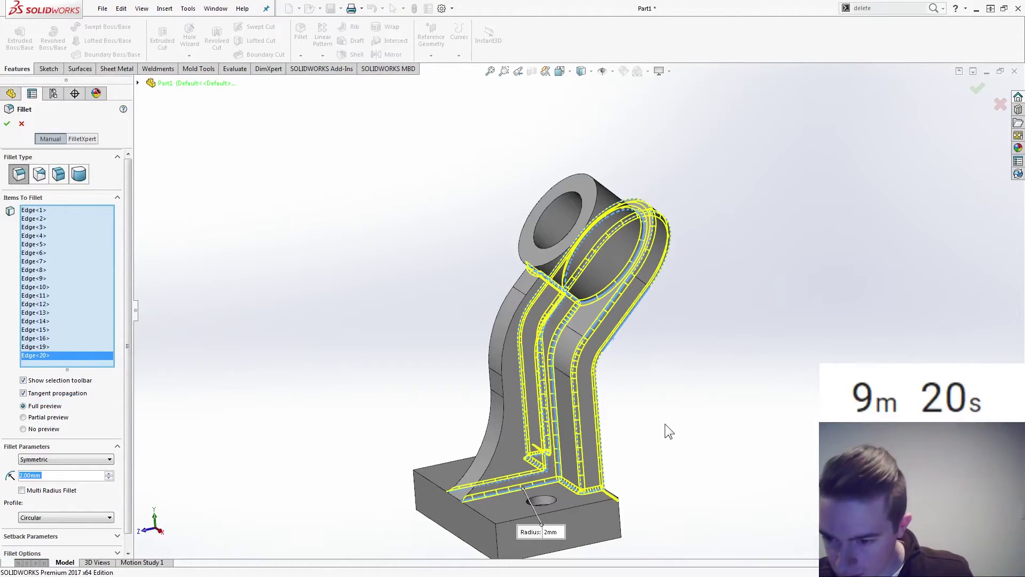
pyautogui.press('Left')
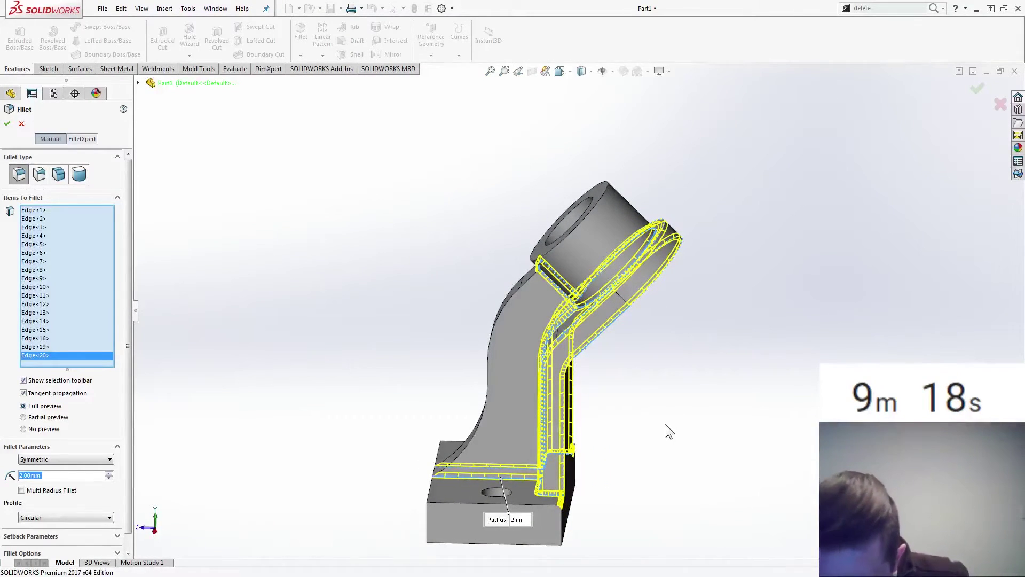
pyautogui.press('Left')
pyautogui.press('Left')
pyautogui.scroll(-5, 641, 430)
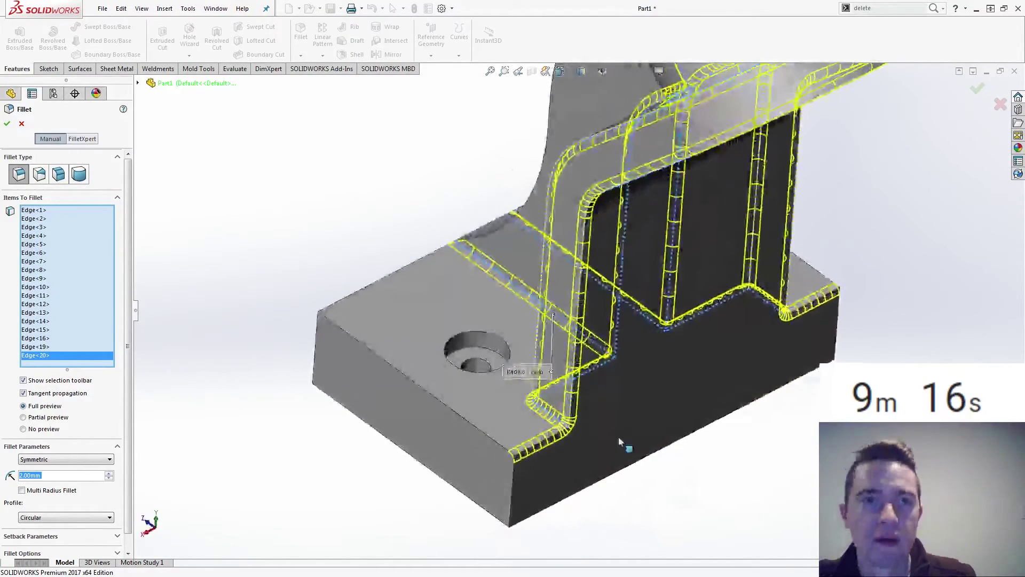
pyautogui.click(51, 395)
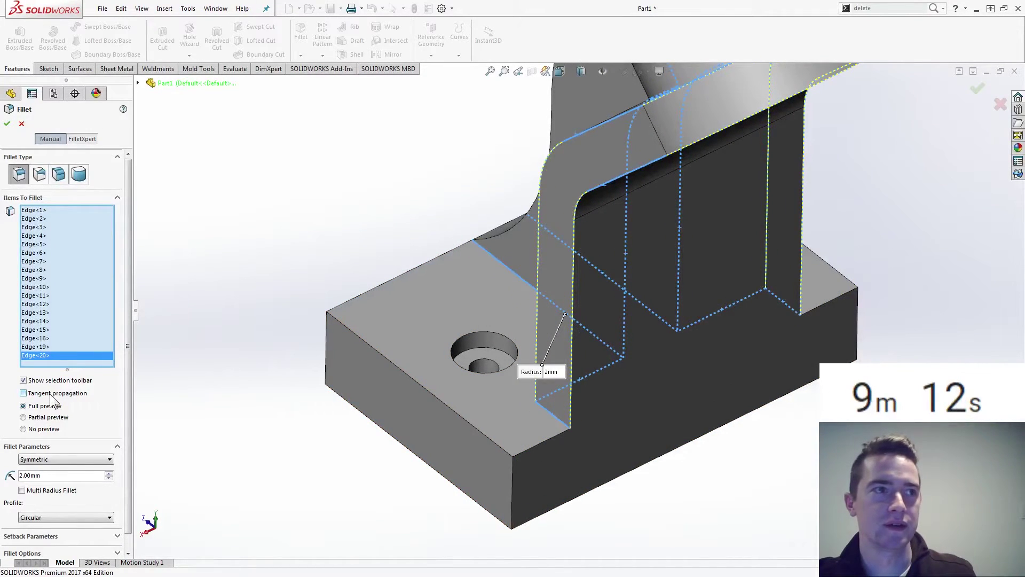
pyautogui.click(51, 395)
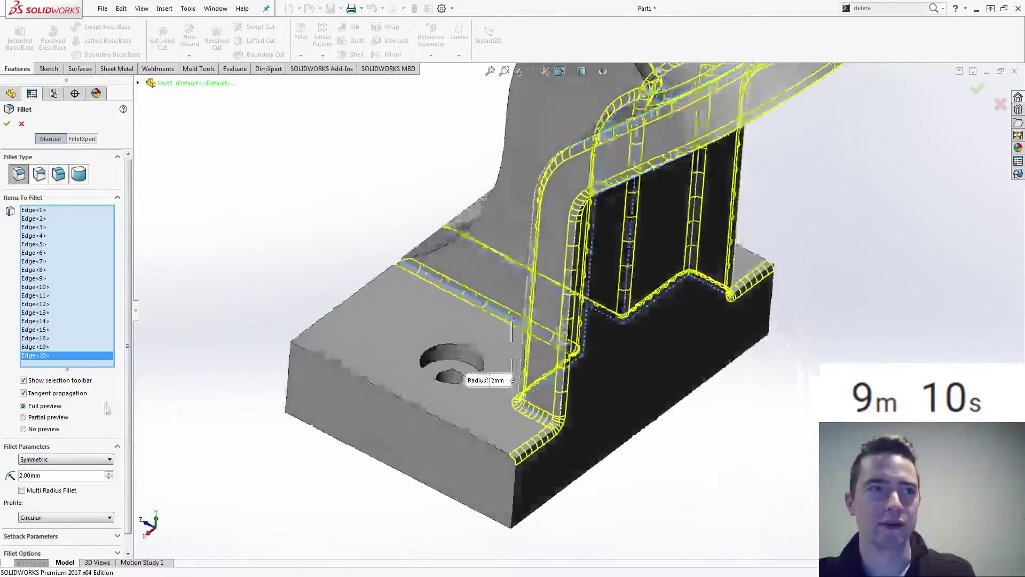
pyautogui.rightClick(35, 358)
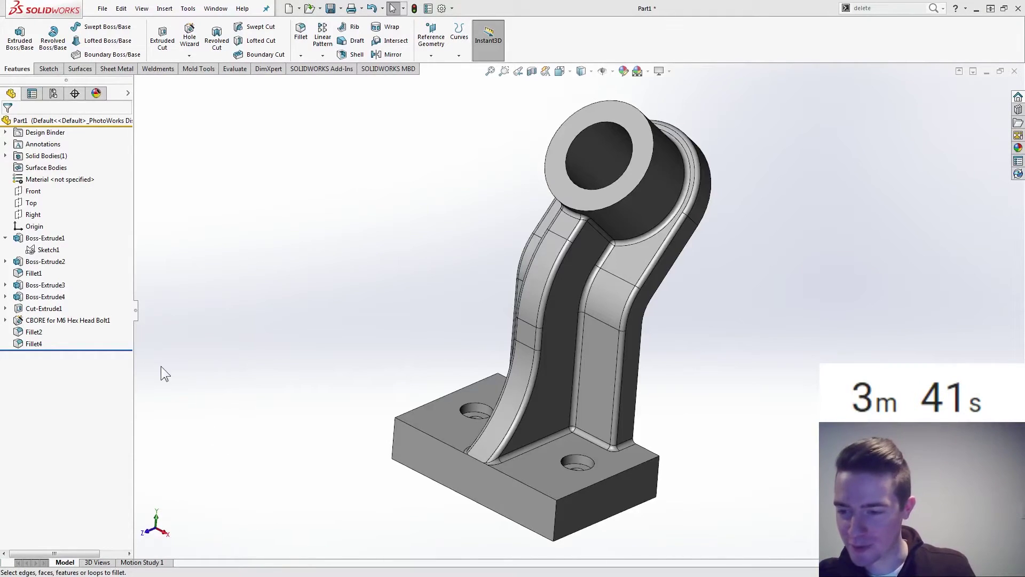
# Display Model-Mania-2001-Phase-2.pdf in Acrobat Reader
pyautogui.scroll(2, 278, 311)
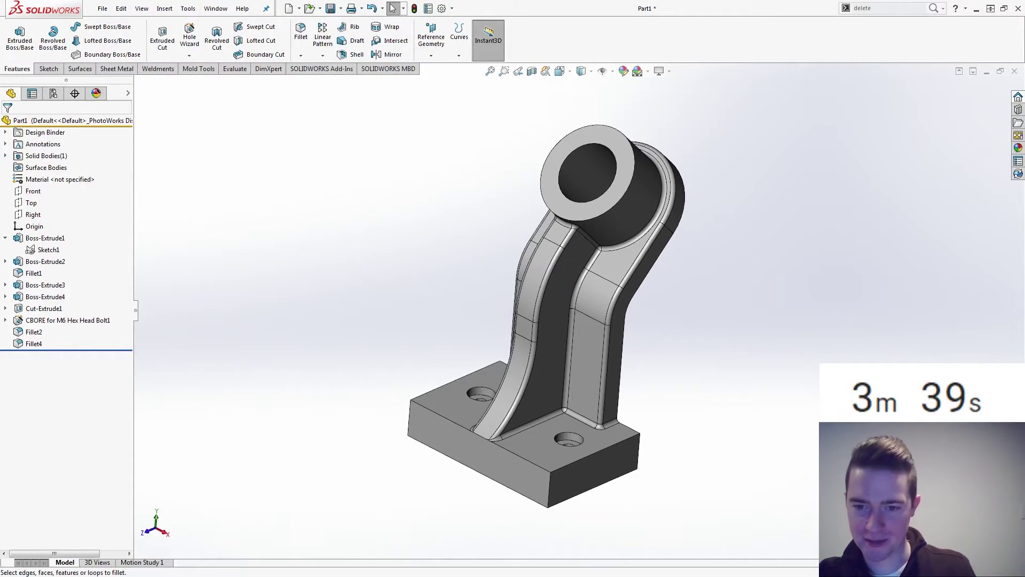
pyautogui.hotkey('alt', 'Tab')
pyautogui.click(231, 33)
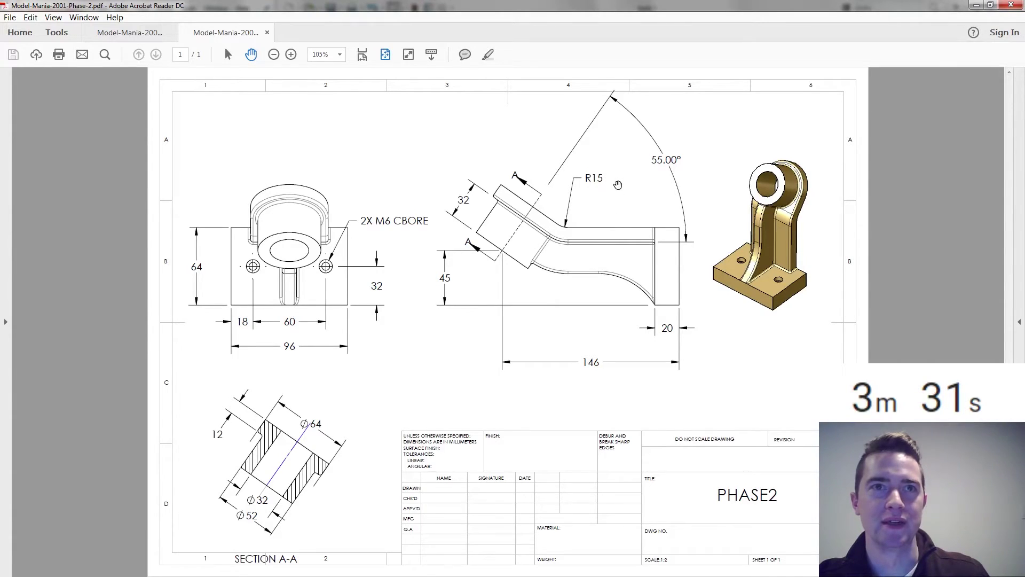
# Flip back and forth between the Phase 1 and Phase 2 bracket drawings to compare them
pyautogui.click(151, 34)
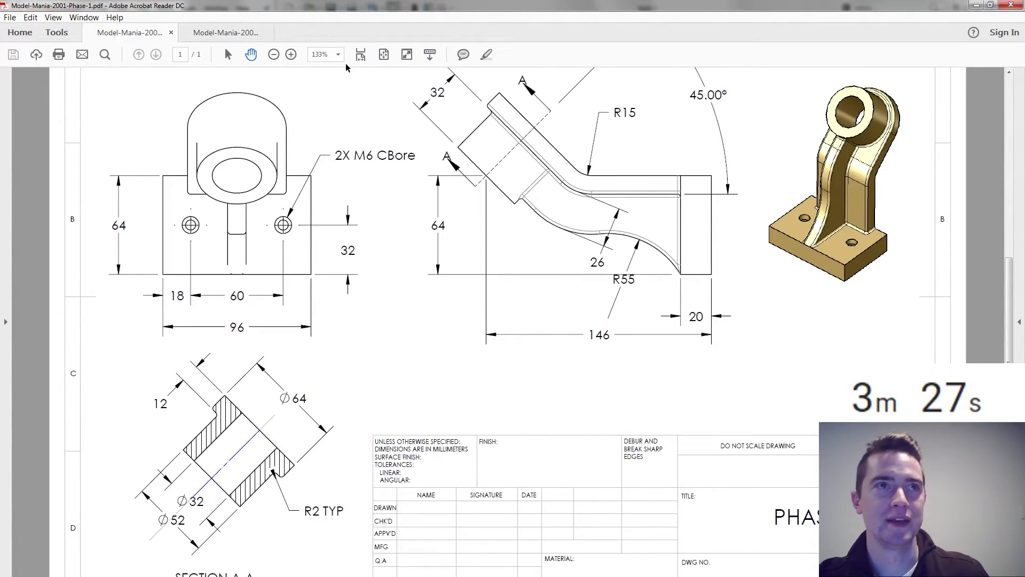
pyautogui.click(275, 55)
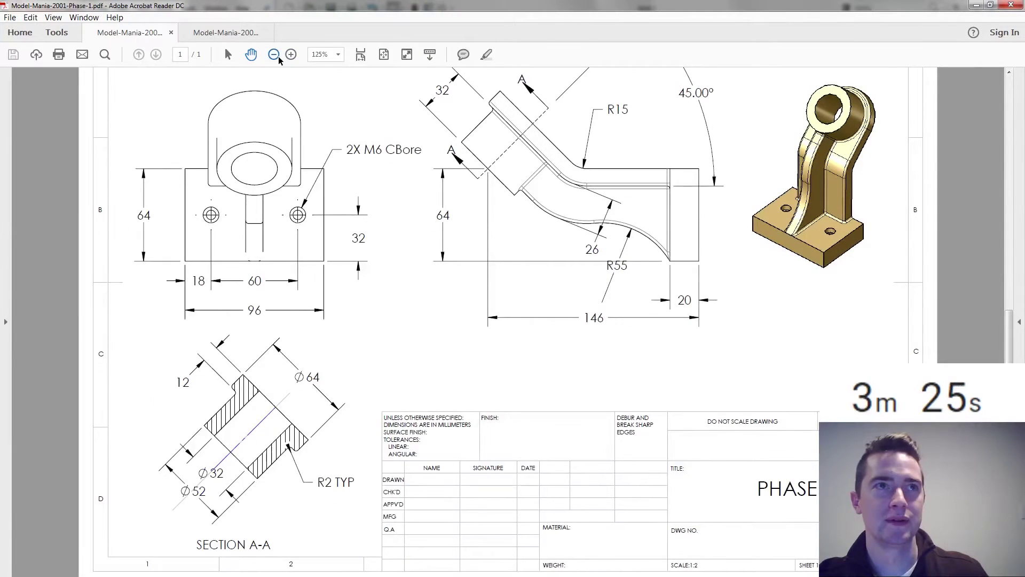
pyautogui.click(275, 55)
pyautogui.click(238, 31)
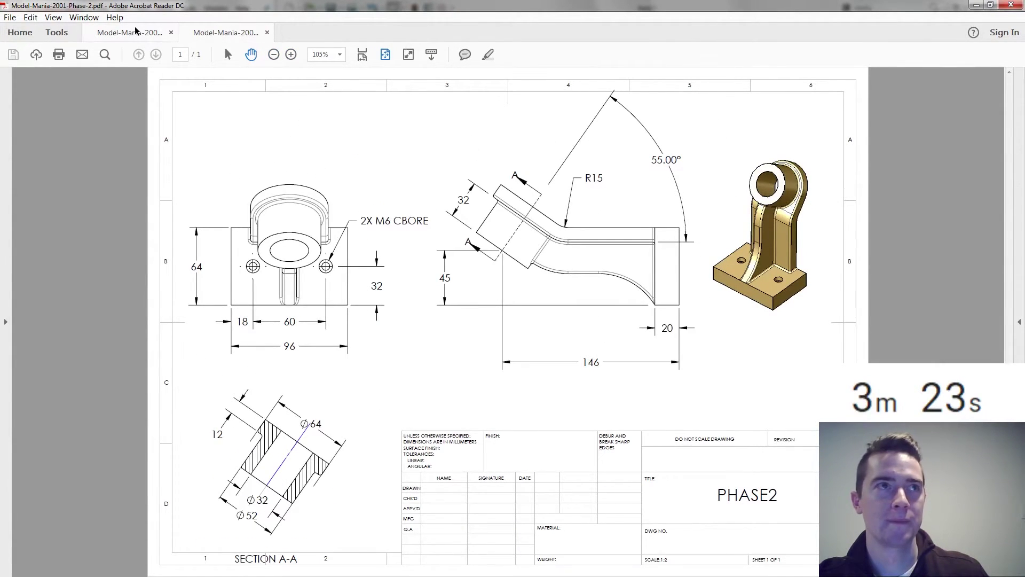
pyautogui.click(136, 30)
pyautogui.click(238, 34)
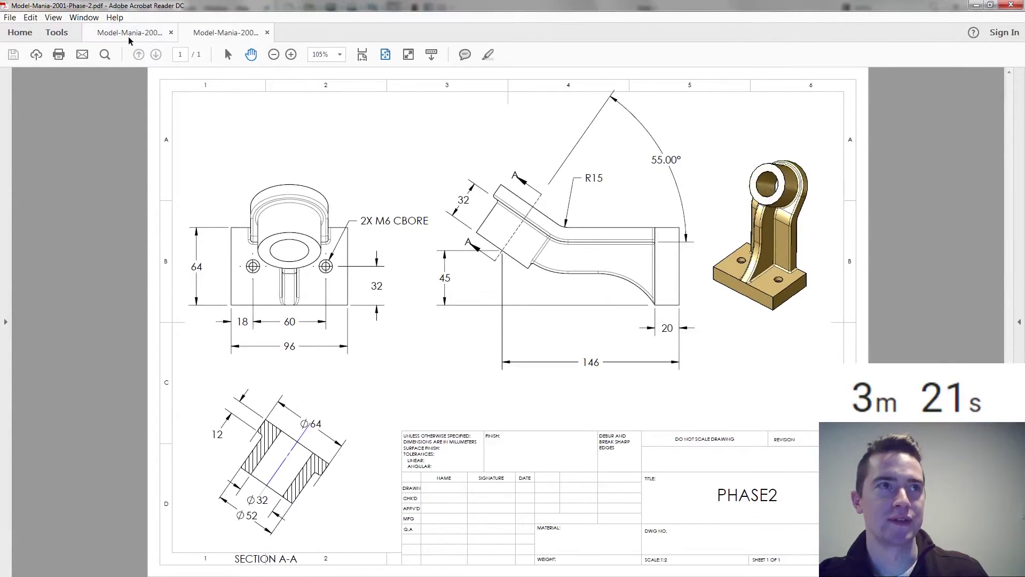
pyautogui.click(129, 37)
pyautogui.click(235, 33)
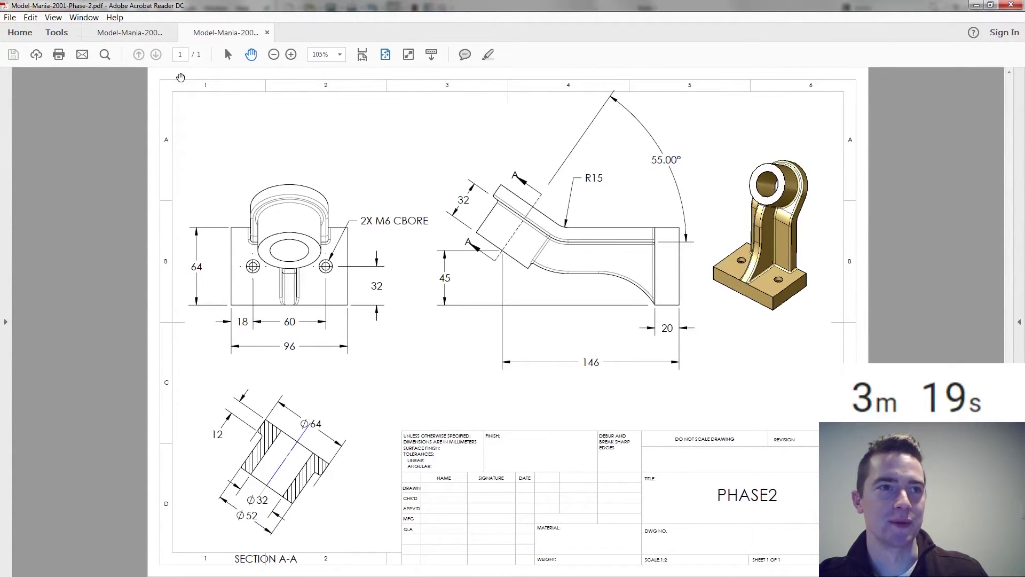
pyautogui.click(134, 33)
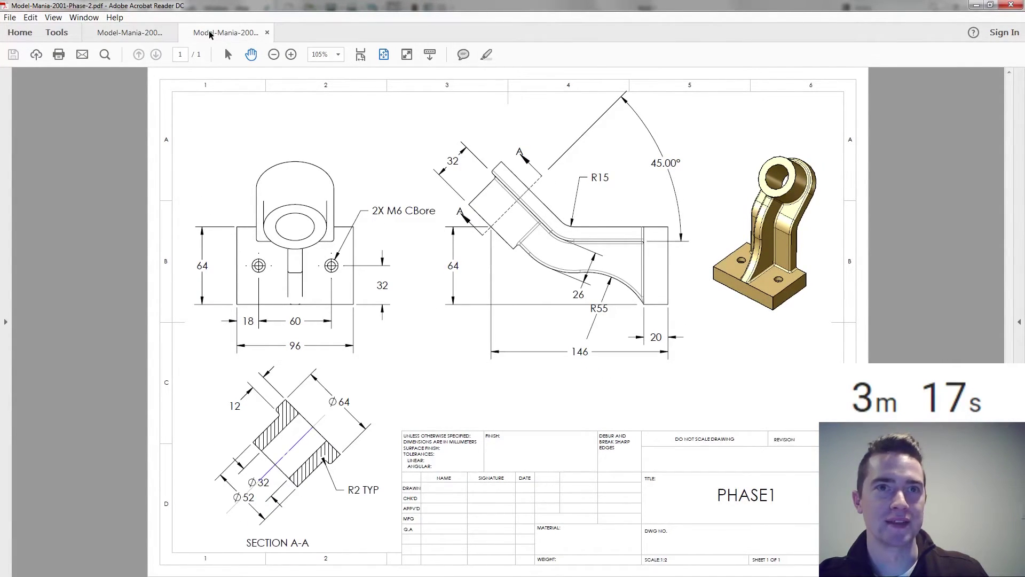
pyautogui.click(210, 33)
pyautogui.click(133, 33)
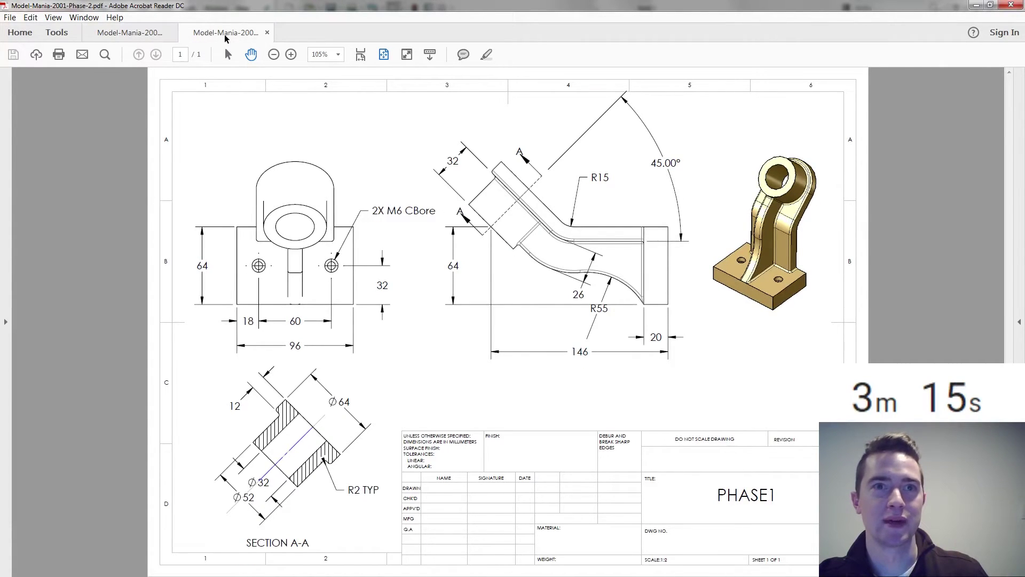
pyautogui.click(226, 38)
# Cycle the two drawings with Ctrl+Tab, then minimize Acrobat Reader to reveal Part1
pyautogui.hotkey('ctrl', 'Tab')
pyautogui.hotkey('ctrl', 'Tab')
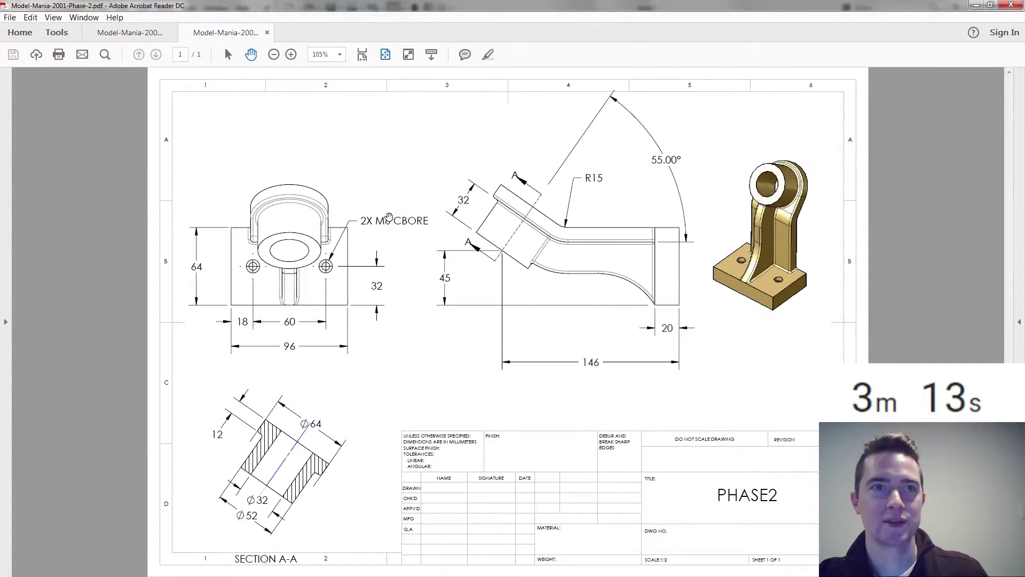
pyautogui.hotkey('ctrl', 'Tab')
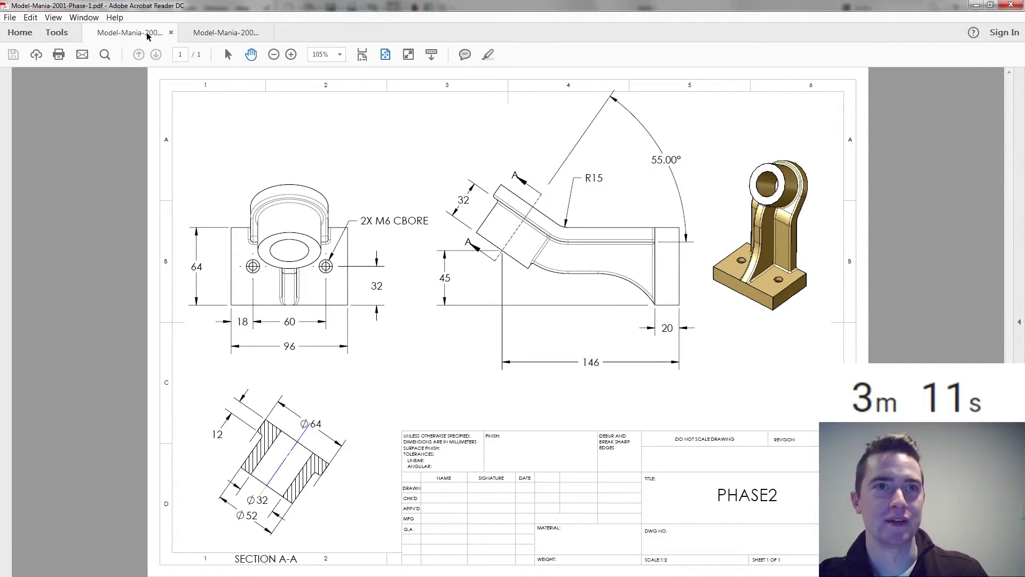
pyautogui.hotkey('ctrl', 'Tab')
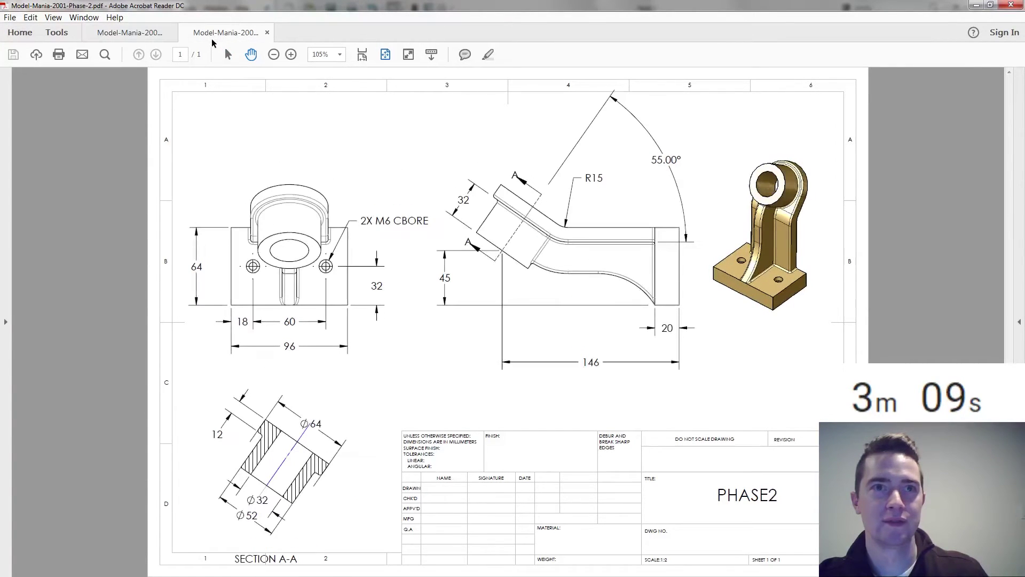
pyautogui.click(976, 5)
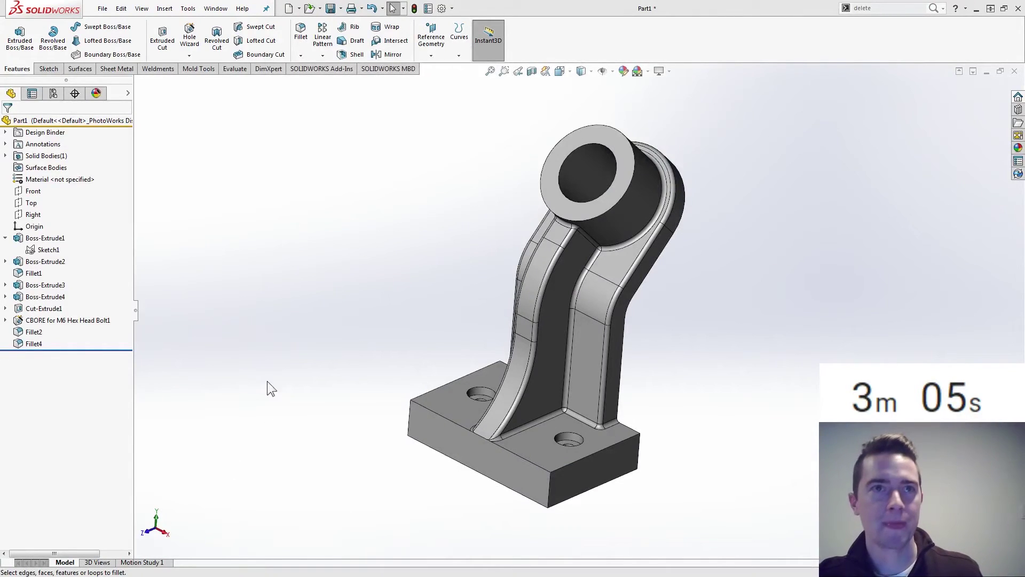
# Change Sketch1's 64 mm width to 45 mm, continuing past the fillet warning
pyautogui.click(48, 250)
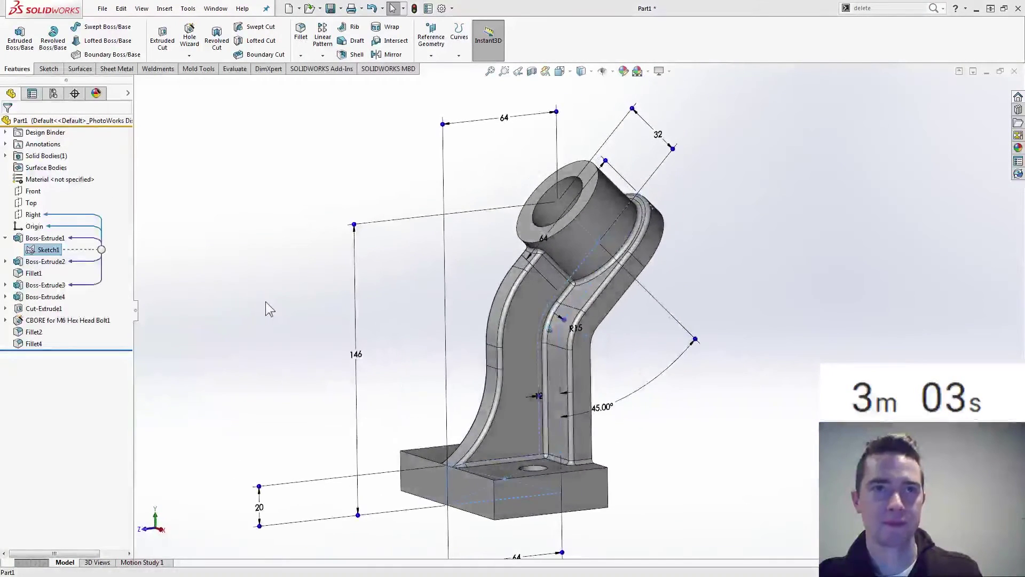
pyautogui.doubleClick(503, 119)
pyautogui.write('45')
pyautogui.press('Return')
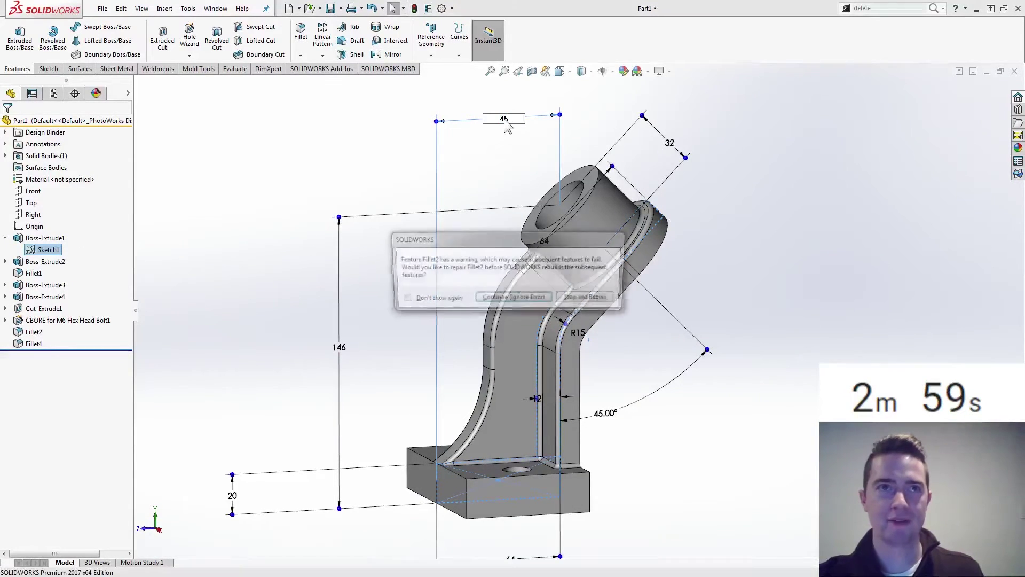
pyautogui.click(518, 302)
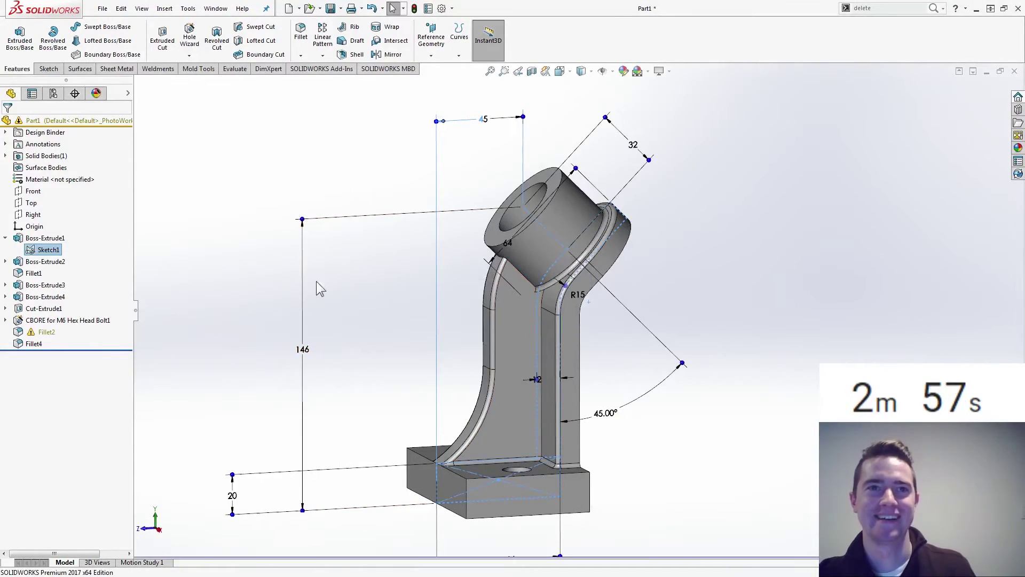
# Change the 45° angle dimension to 55°, continuing past the Fillet2 rebuild error
pyautogui.doubleClick(609, 414)
pyautogui.write('55')
pyautogui.press('Return')
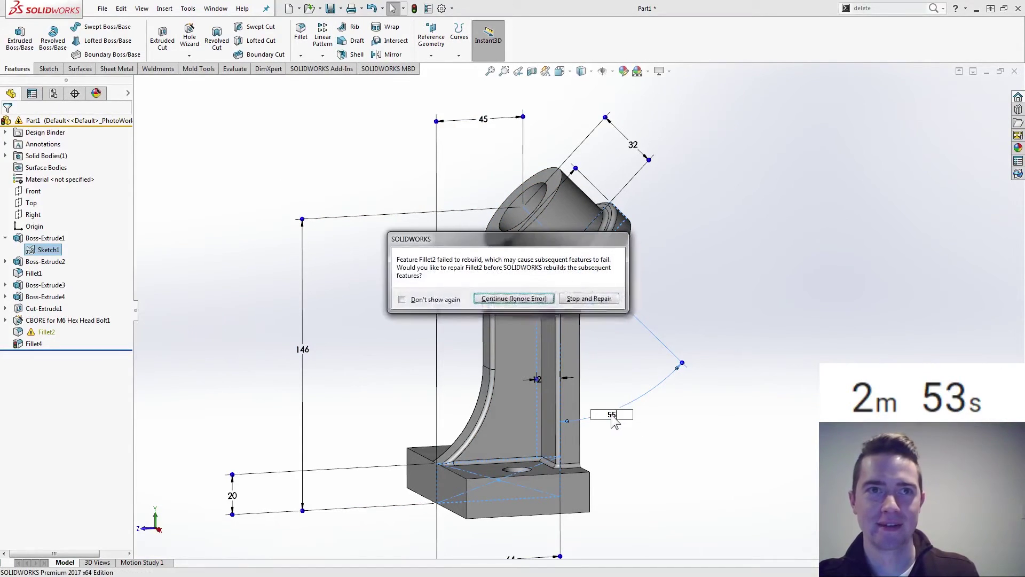
pyautogui.click(537, 301)
pyautogui.click(834, 349)
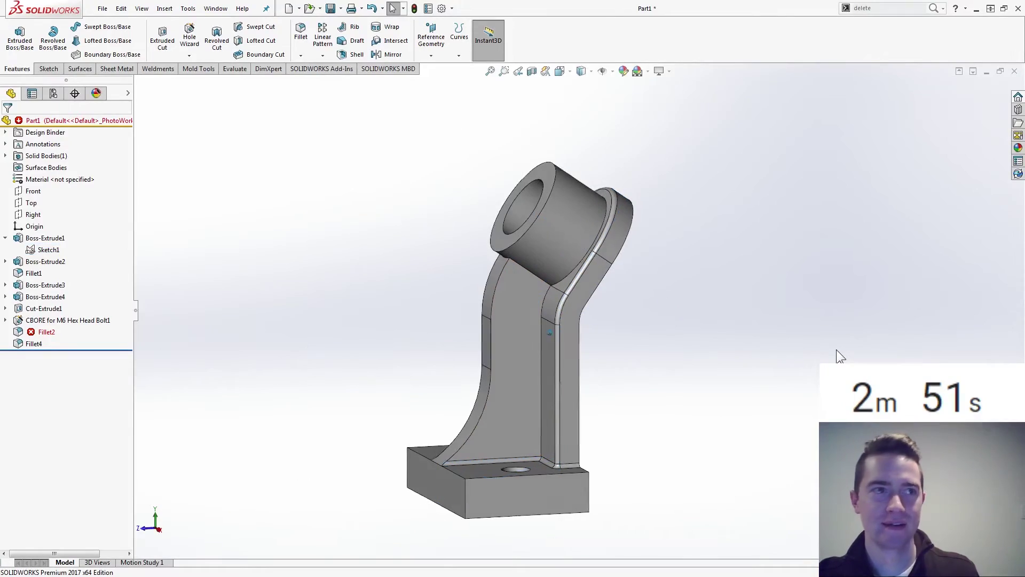
# Suppress Fillet2 and add Fillet5 with a 2 mm radius on the web-to-boss edges
pyautogui.rightClick(51, 342)
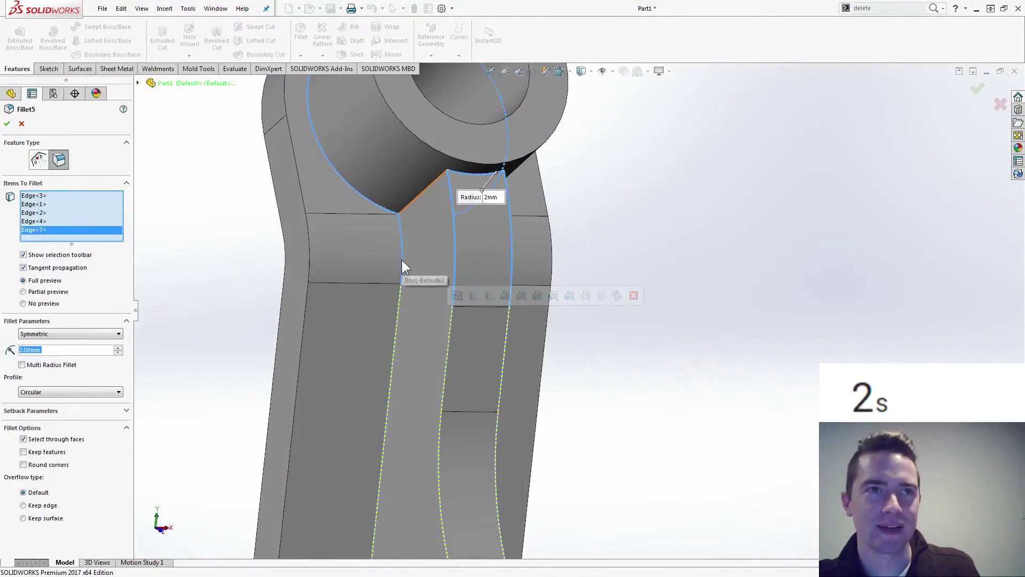
pyautogui.click(401, 261)
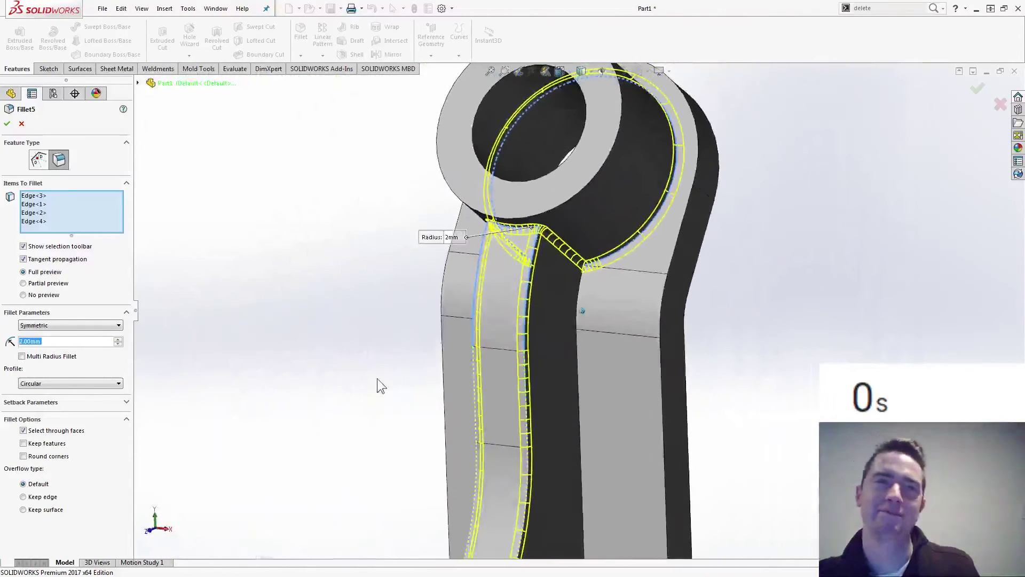
pyautogui.click(22, 124)
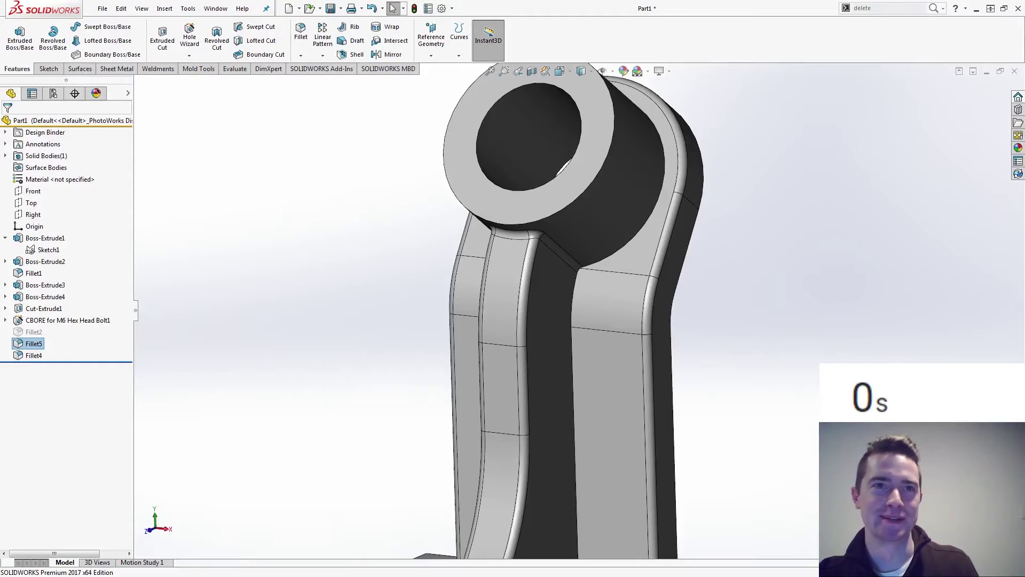
pyautogui.press('f')
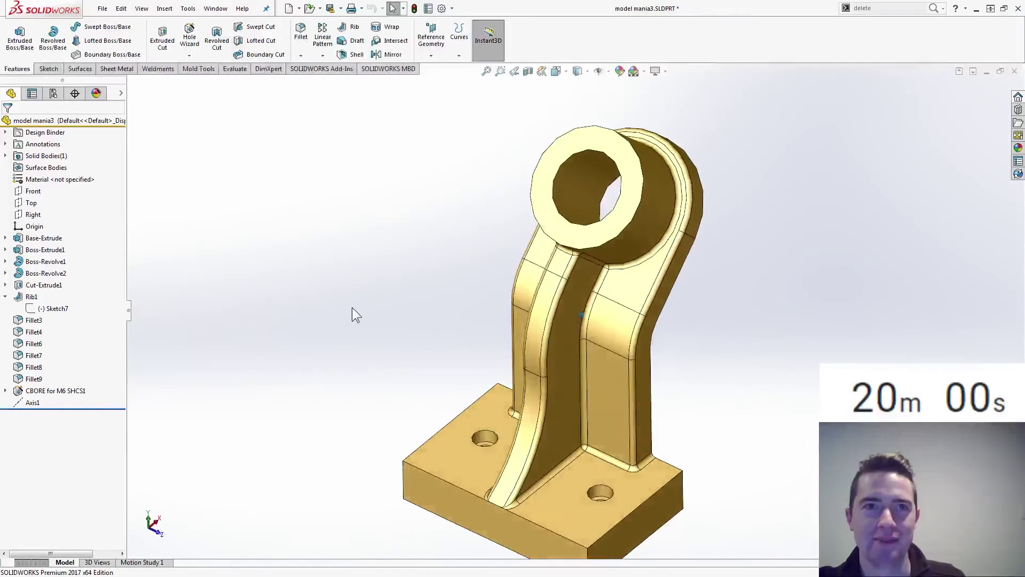
pyautogui.click(30, 302)
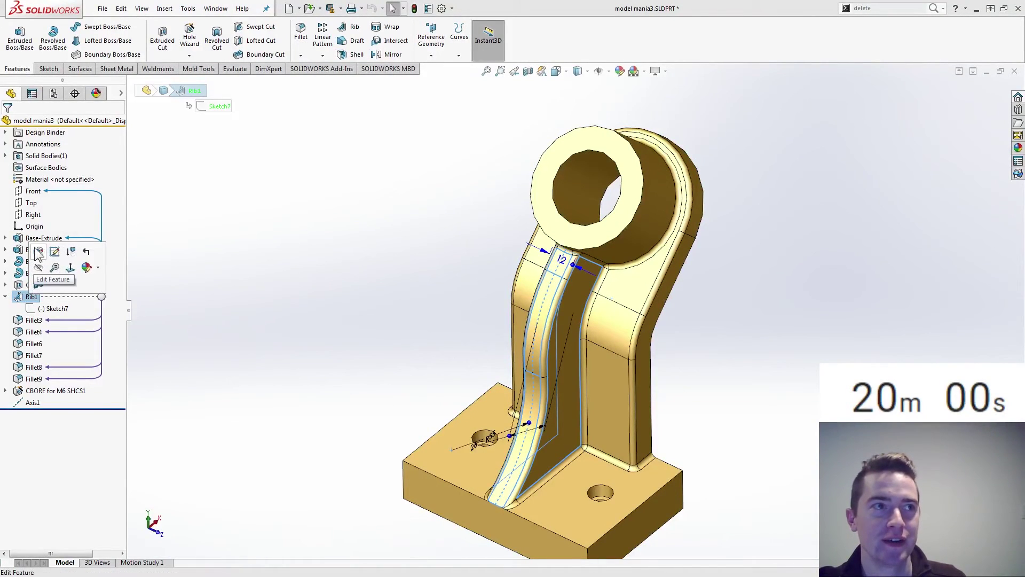
pyautogui.click(38, 251)
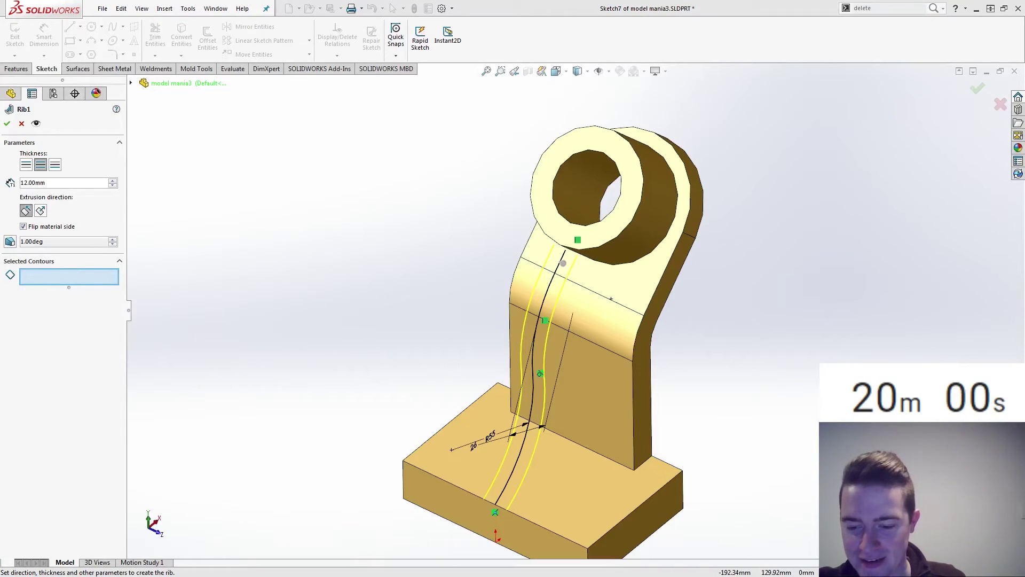
pyautogui.click(463, 558)
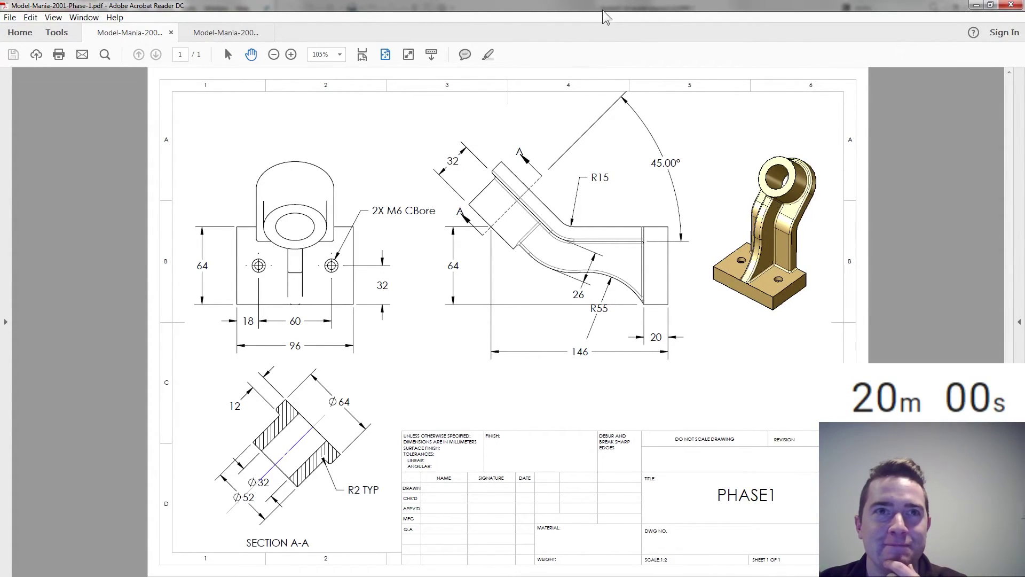
pyautogui.click(976, 4)
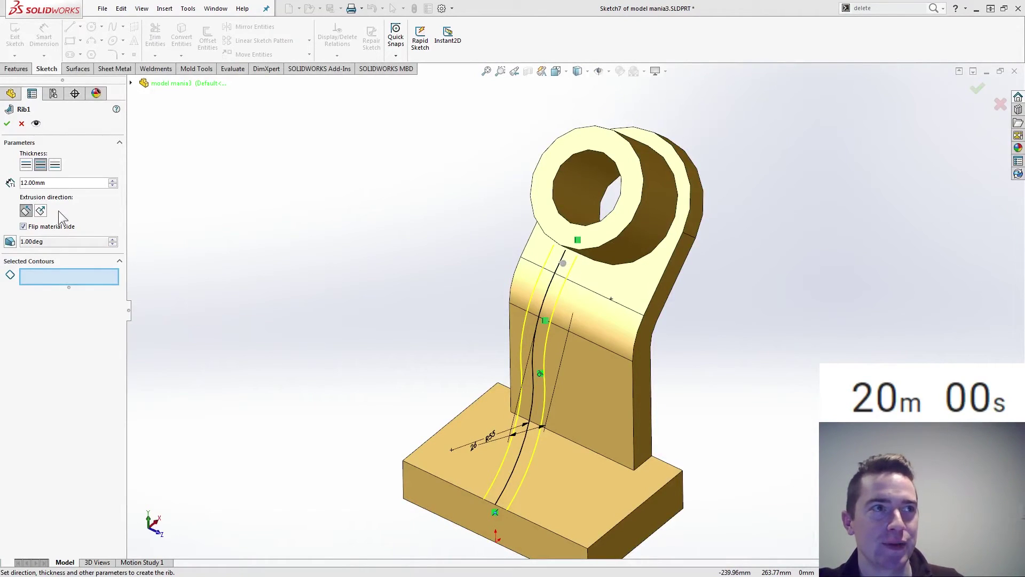
pyautogui.click(7, 123)
pyautogui.click(286, 316)
pyautogui.press('Left')
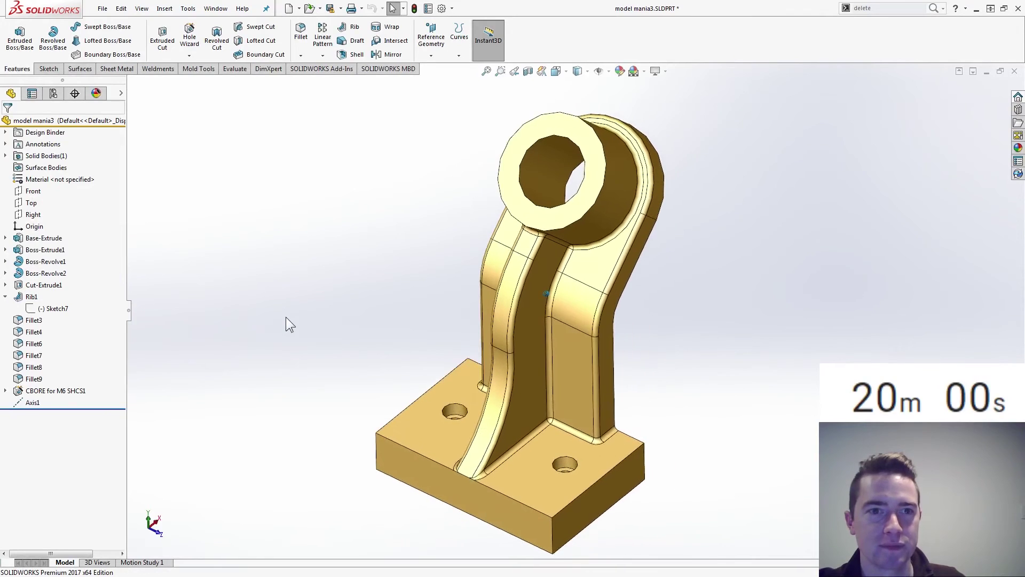
pyautogui.press('Left')
pyautogui.click(34, 320)
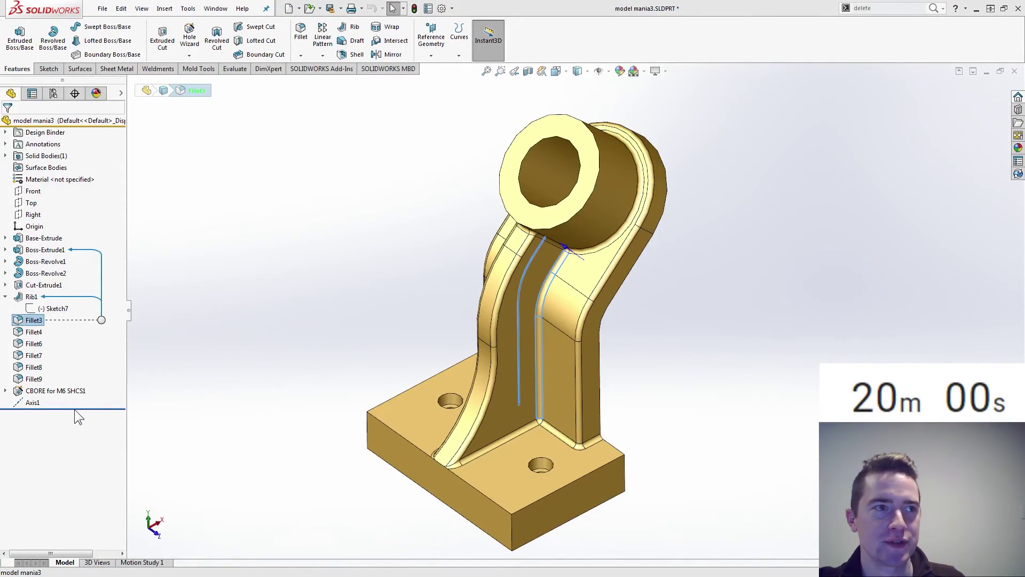
pyautogui.moveTo(75, 409); pyautogui.dragTo(63, 329)
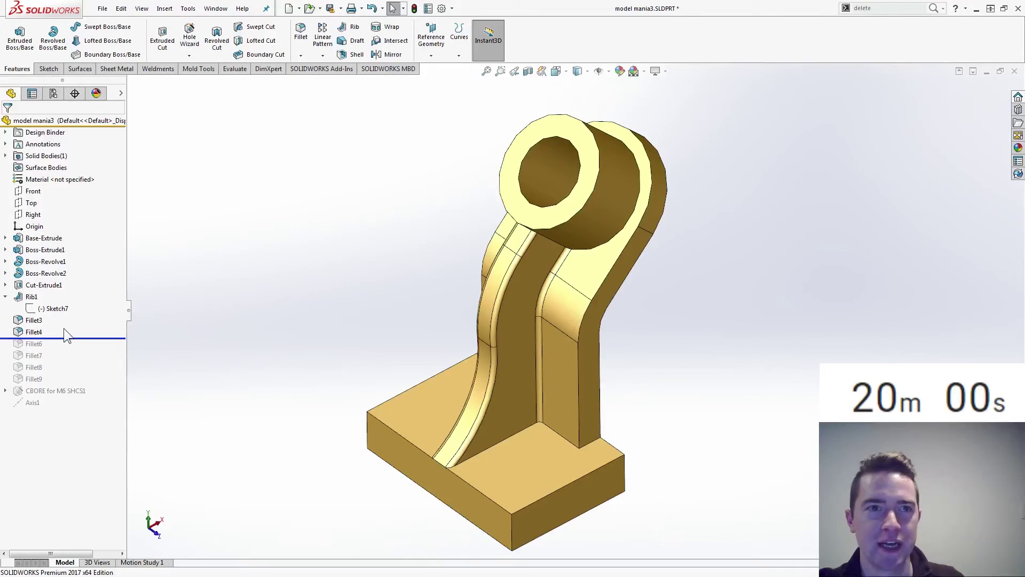
pyautogui.press('Down')
pyautogui.press('Down')
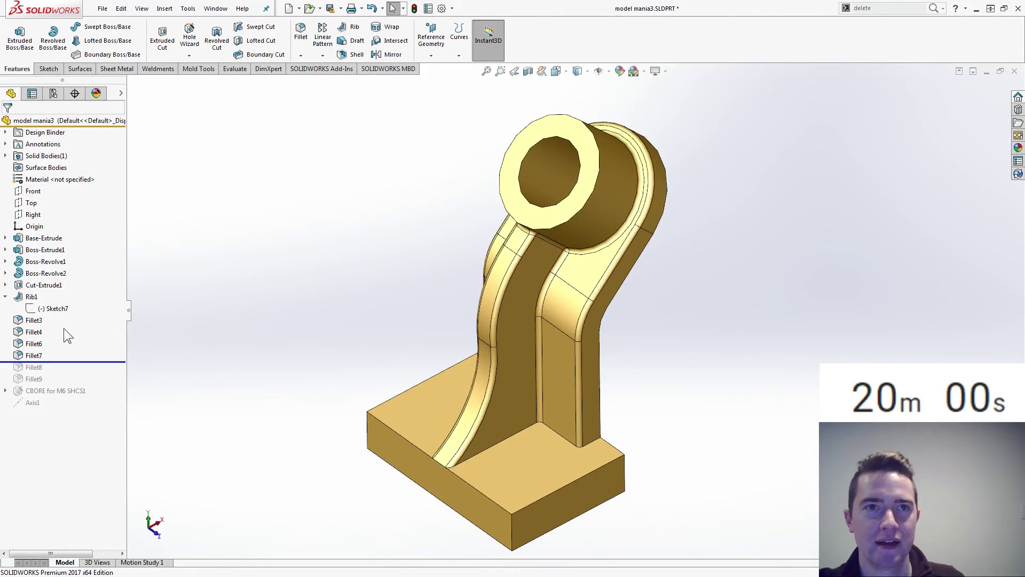
pyautogui.press('Down')
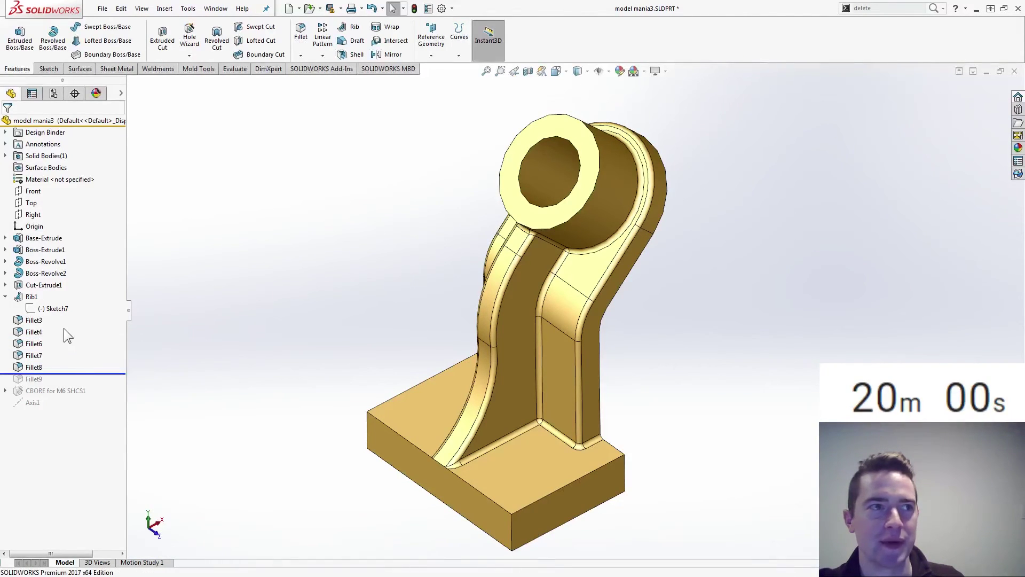
pyautogui.press('Down')
pyautogui.press('Up')
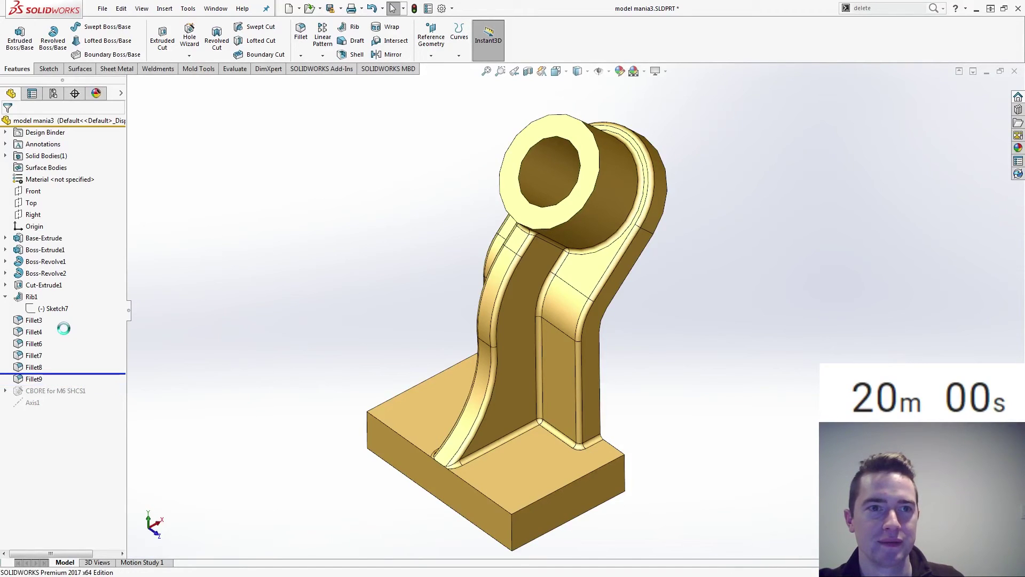
pyautogui.press('Down')
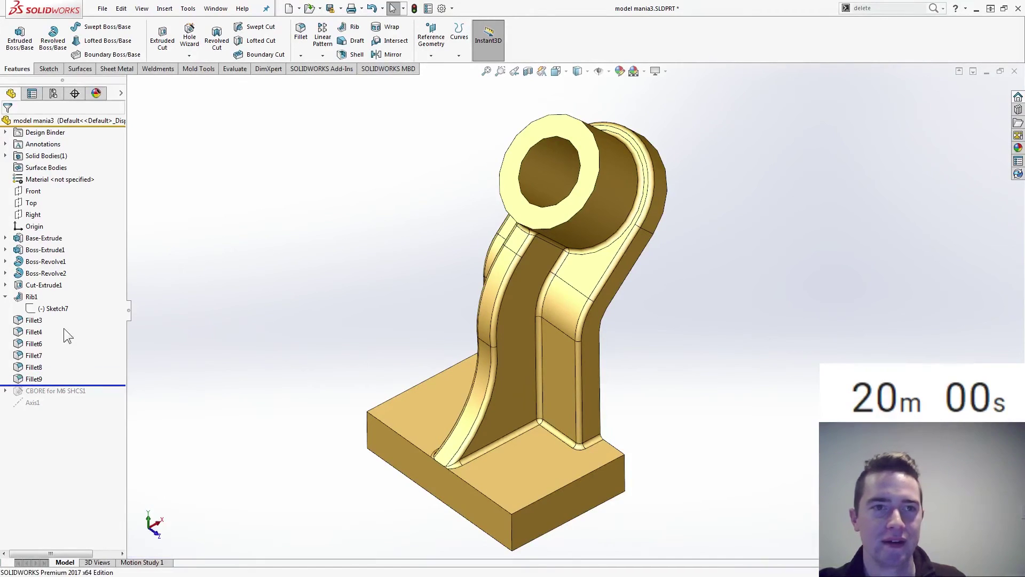
pyautogui.press('Down')
pyautogui.press('Down')
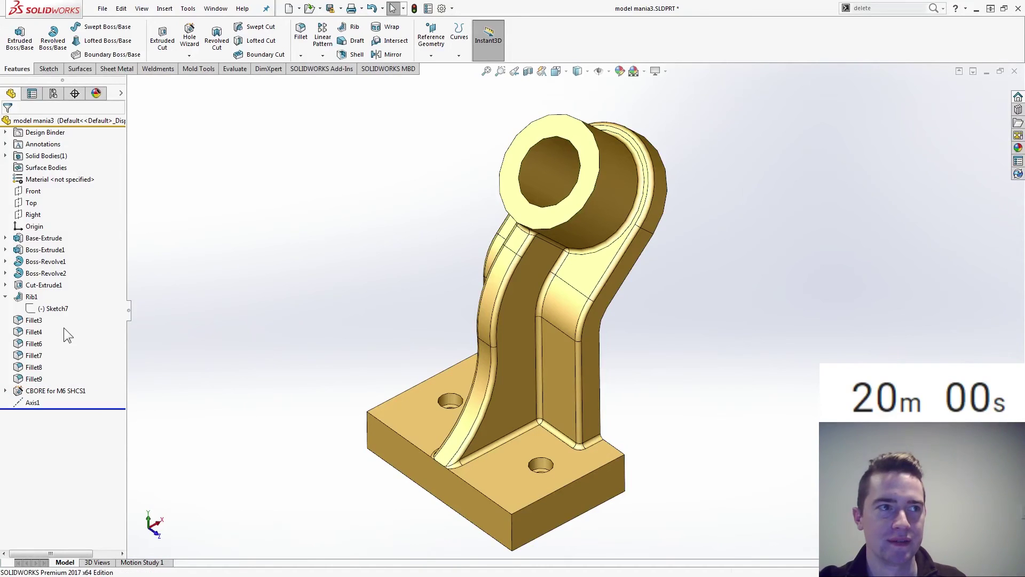